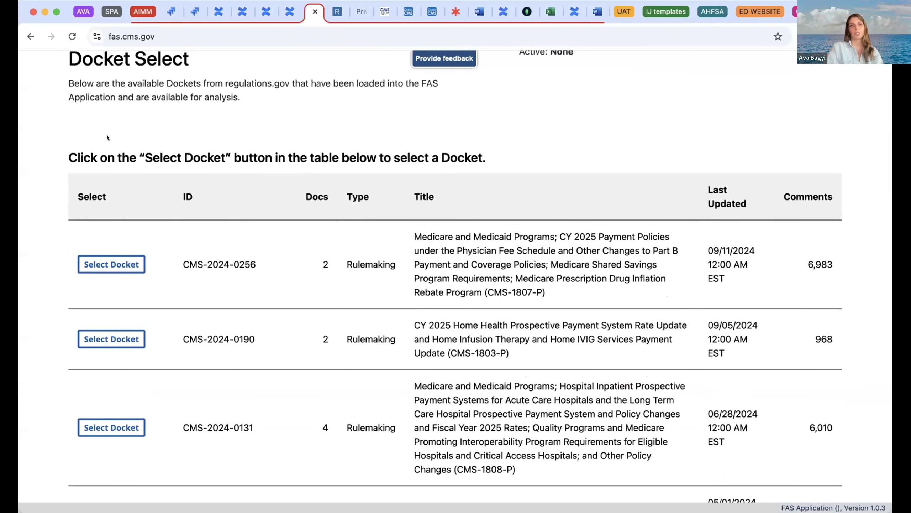
# - Examine the table of available dockets, including their titles, last update dates and comment counts
pyautogui.scroll(-3, 107, 136)
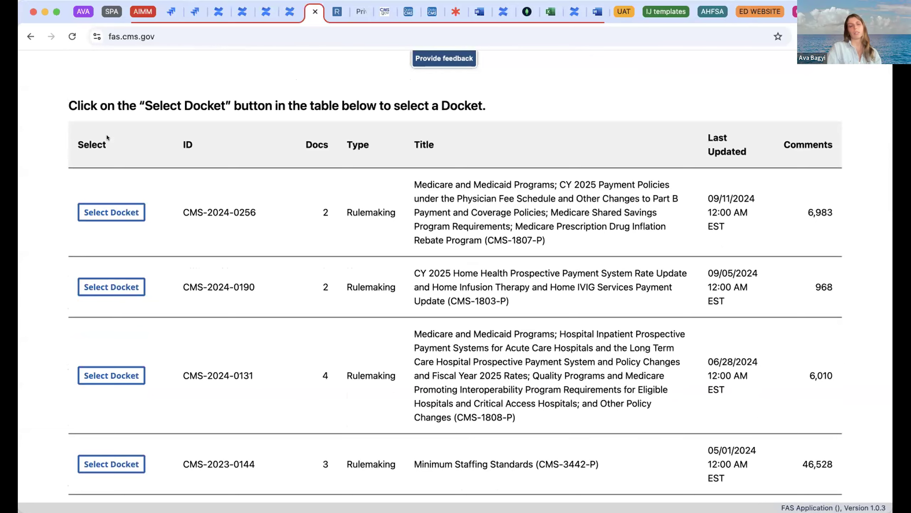
pyautogui.scroll(-5, 107, 137)
pyautogui.scroll(-15, 107, 138)
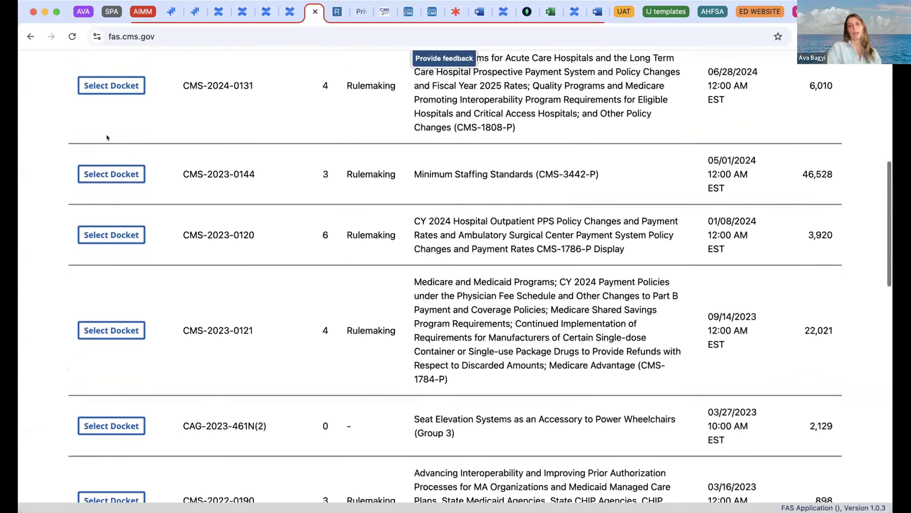
pyautogui.scroll(-14, 105, 267)
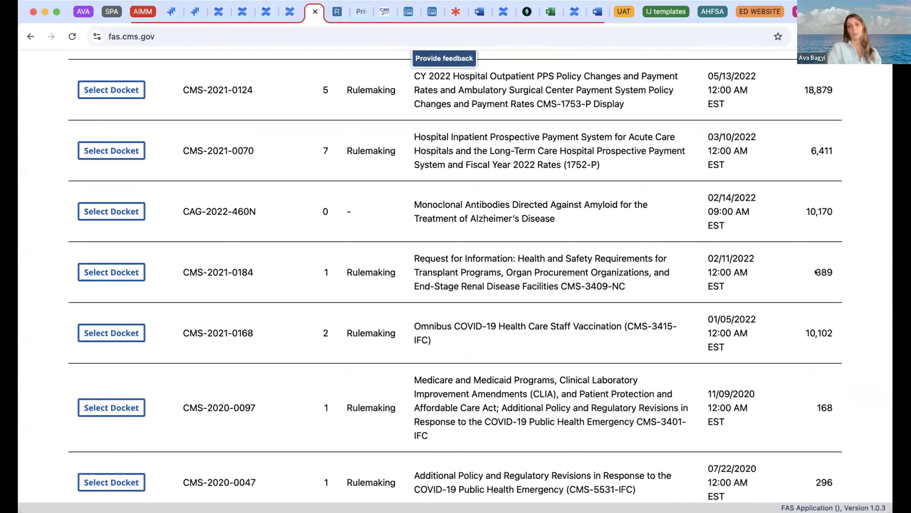
pyautogui.scroll(6, 788, 281)
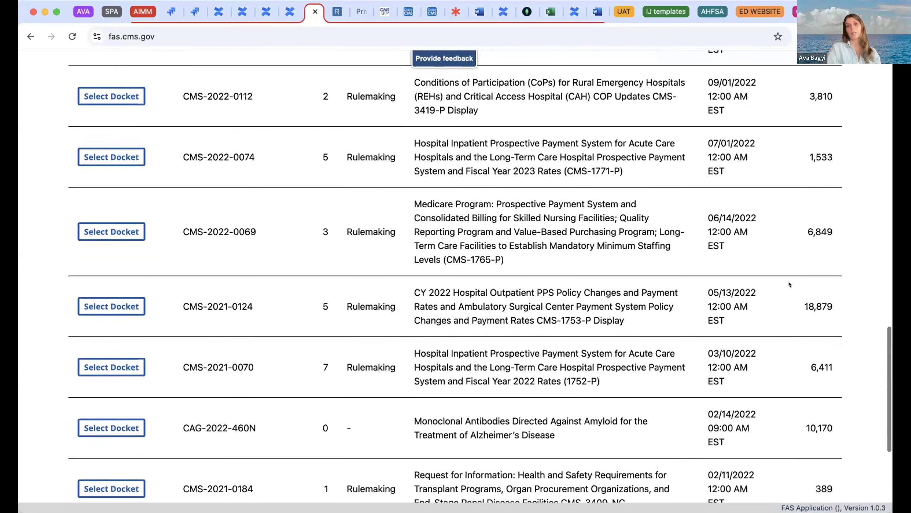
pyautogui.scroll(7, 801, 308)
pyautogui.scroll(13, 801, 309)
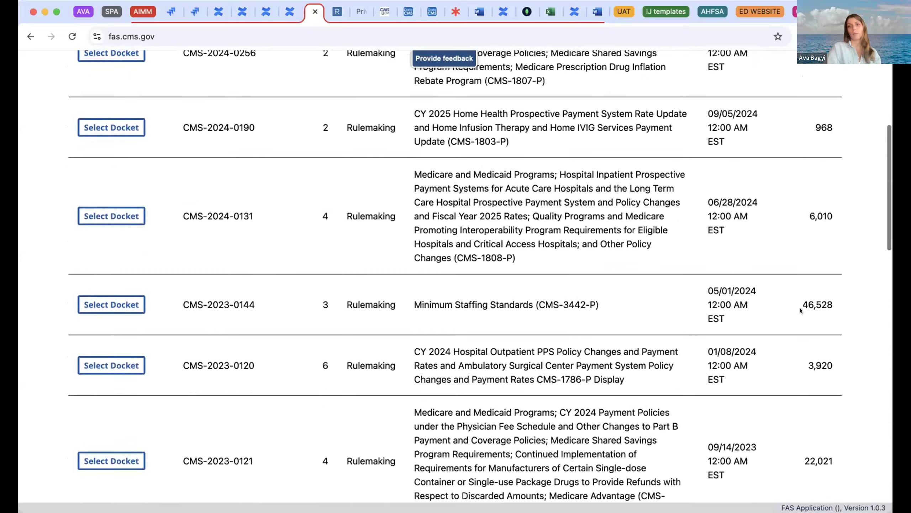
pyautogui.scroll(1, 801, 307)
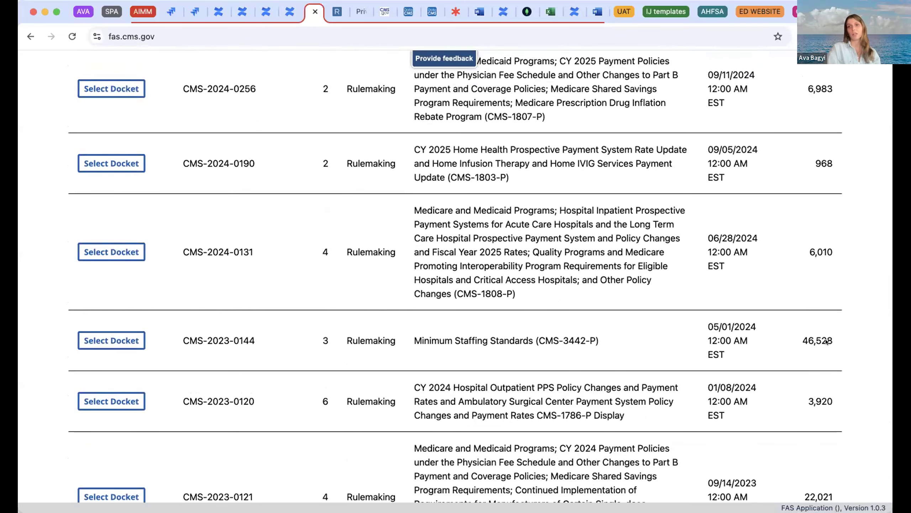
pyautogui.scroll(6, 826, 341)
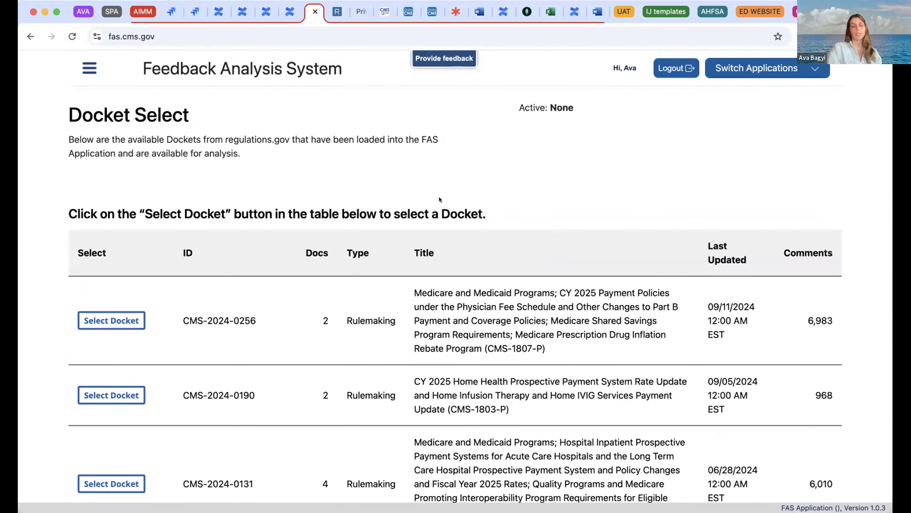
# - Select docket CMS-2024-0256 and open the filter options of its comment list
pyautogui.scroll(-1, 439, 198)
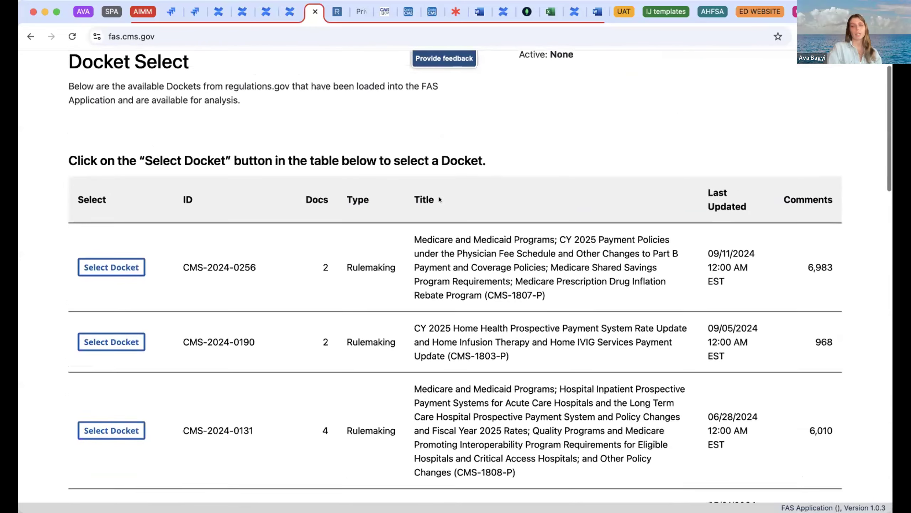
pyautogui.click(90, 266)
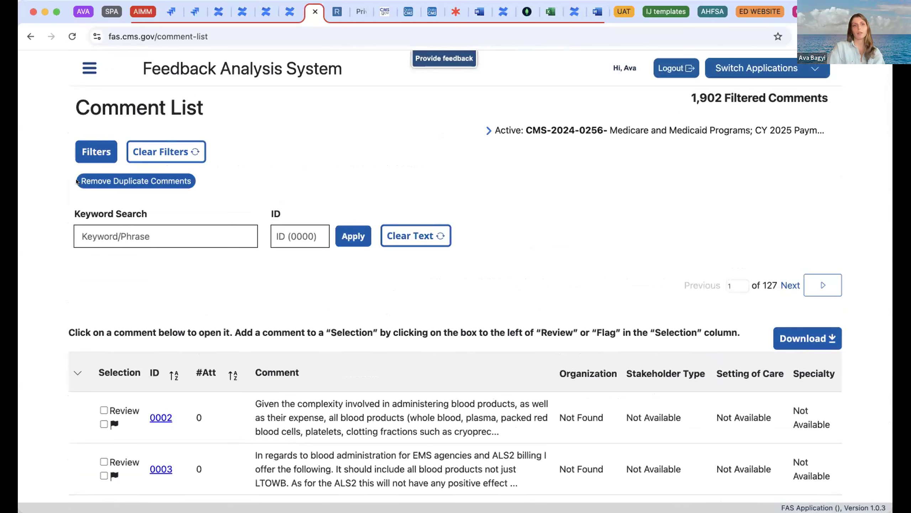
pyautogui.moveTo(77, 181); pyautogui.dragTo(187, 180)
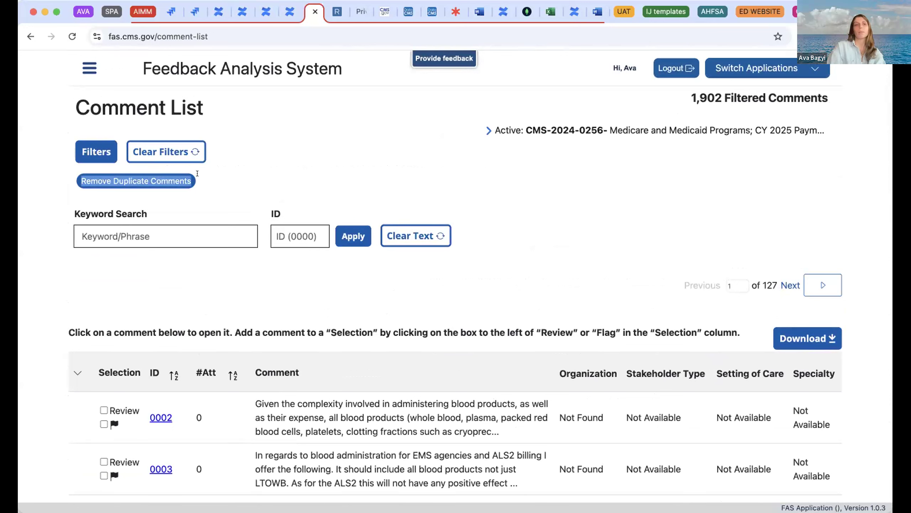
pyautogui.click(80, 147)
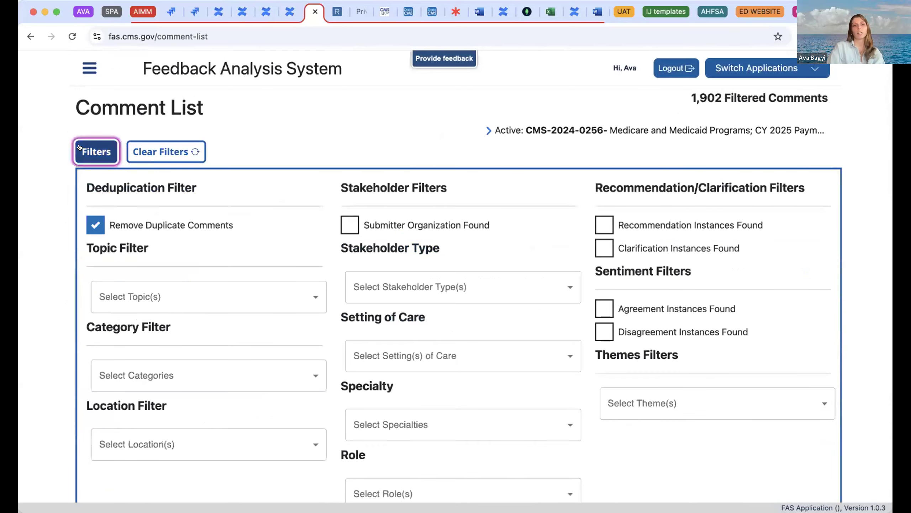
# - Turn on the Submitter Organization Found stakeholder filter for the comment list
pyautogui.scroll(1, 326, 135)
pyautogui.scroll(-1, 327, 134)
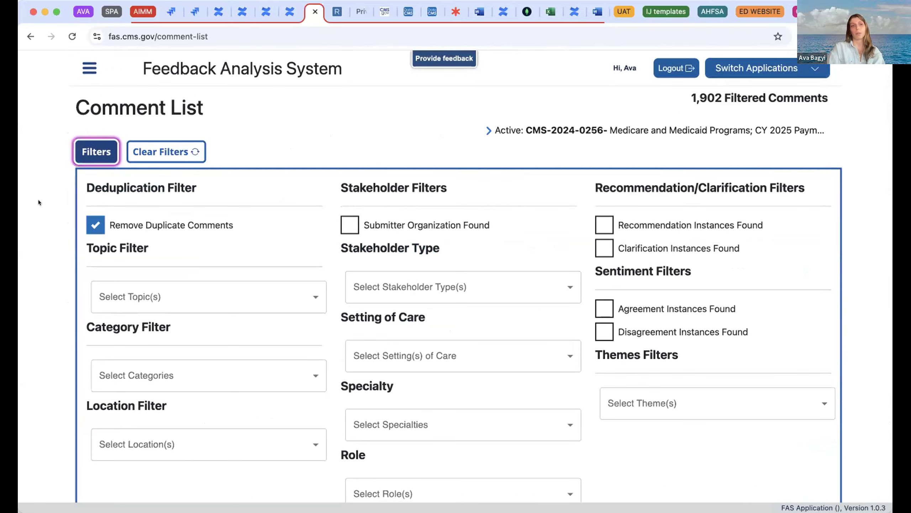
pyautogui.scroll(-15, 38, 205)
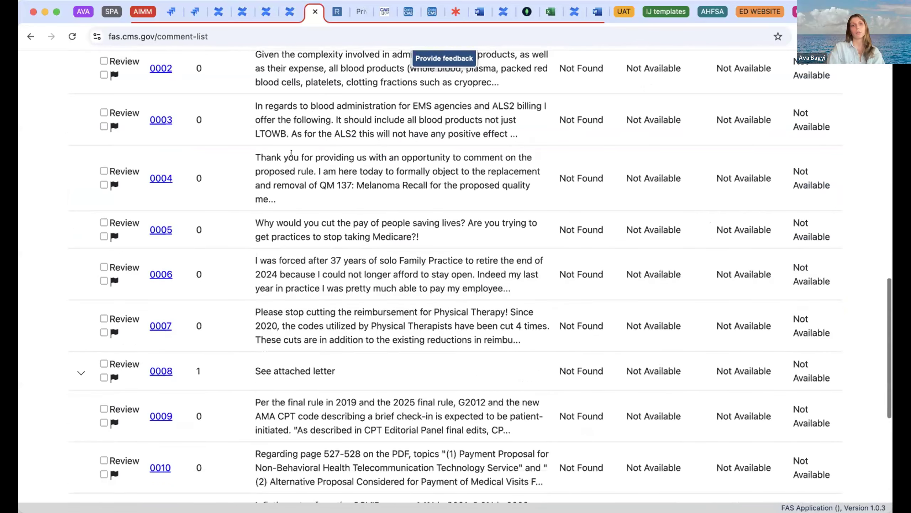
pyautogui.scroll(5, 292, 153)
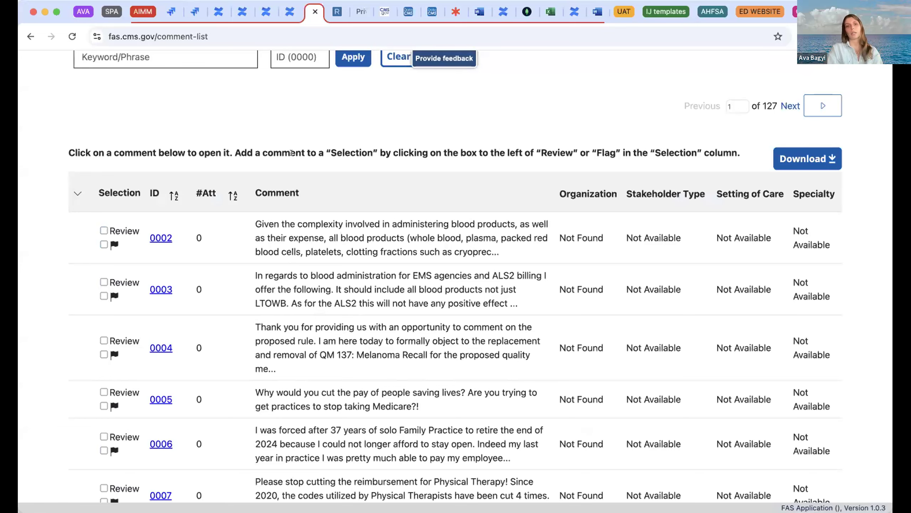
pyautogui.scroll(15, 302, 147)
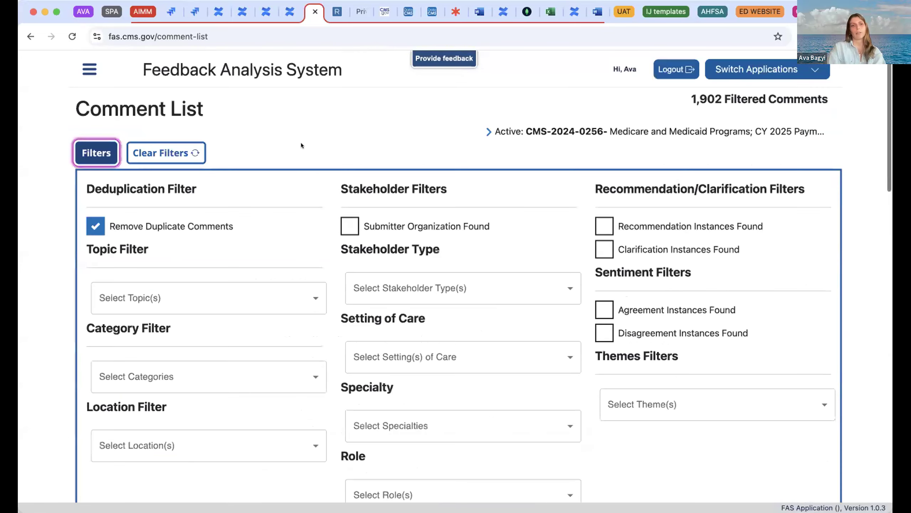
pyautogui.click(351, 224)
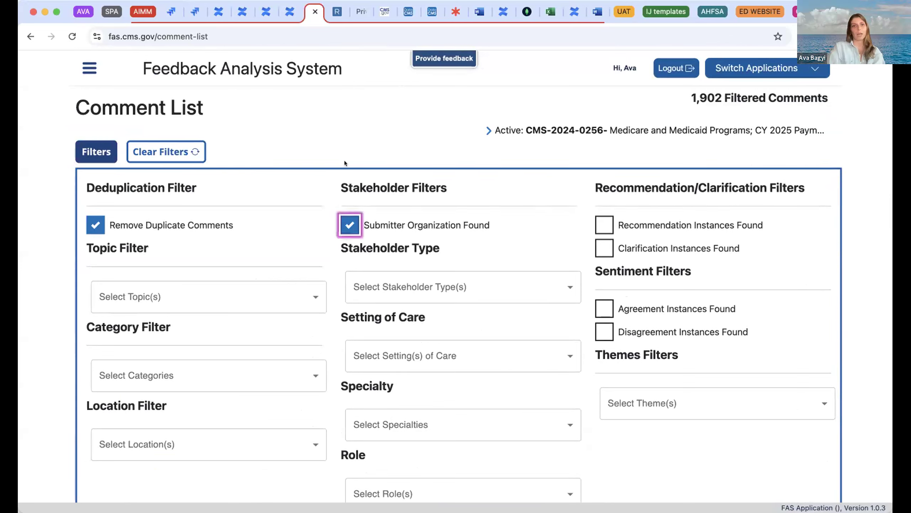
# - Look through the options of the Topic and Category filters without choosing any
pyautogui.scroll(-3, 310, 210)
pyautogui.click(215, 222)
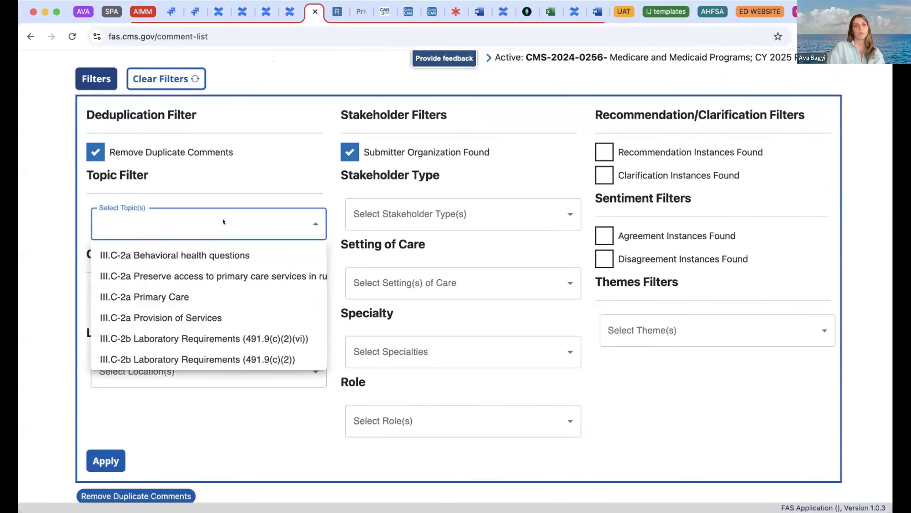
pyautogui.scroll(-1, 211, 300)
pyautogui.scroll(1, 211, 295)
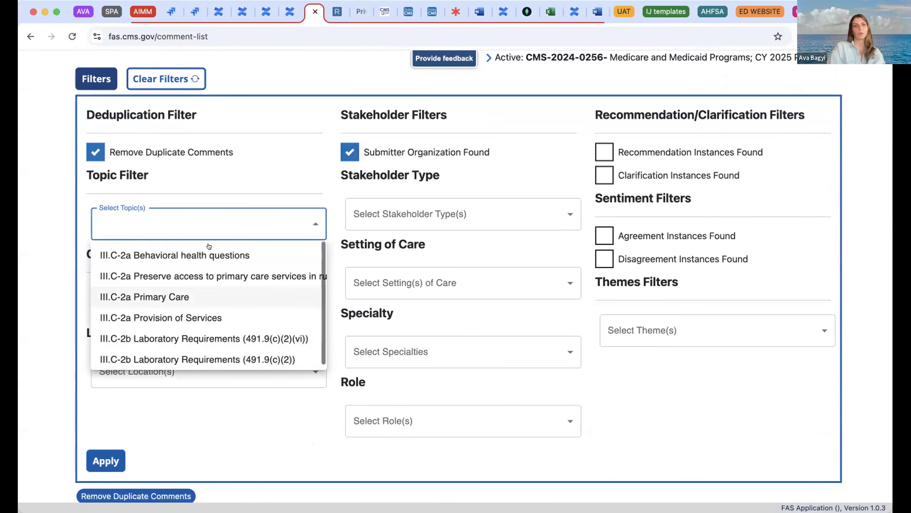
pyautogui.click(279, 223)
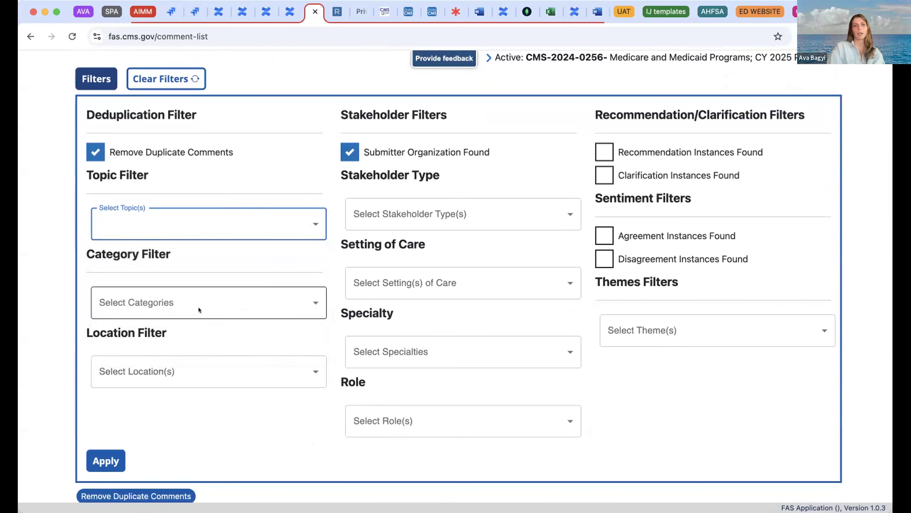
pyautogui.click(199, 307)
pyautogui.click(199, 300)
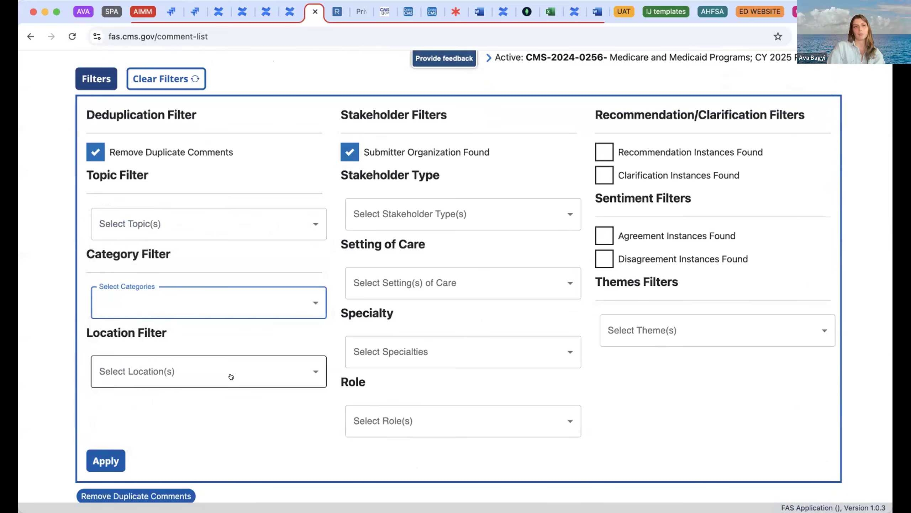
# - View the choices offered by the Stakeholder Type and Setting of Care filters, leaving both empty
pyautogui.click(432, 208)
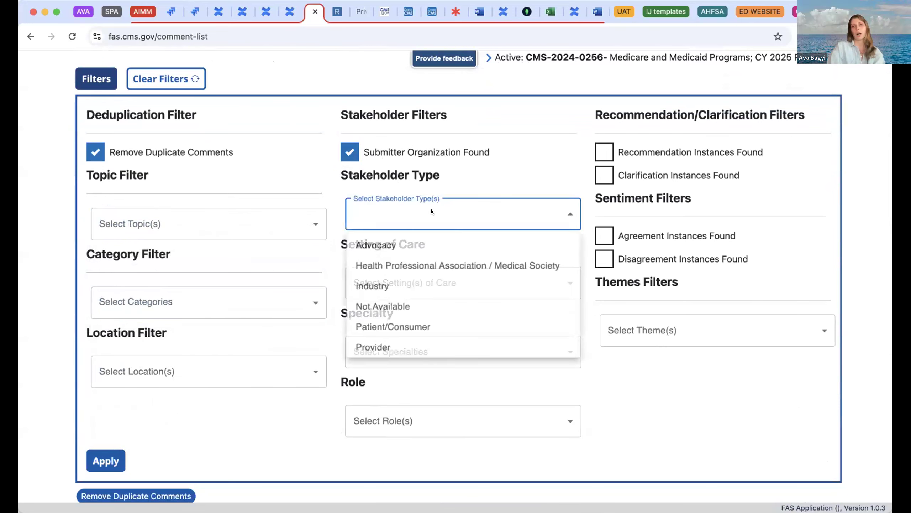
pyautogui.click(409, 210)
pyautogui.click(426, 283)
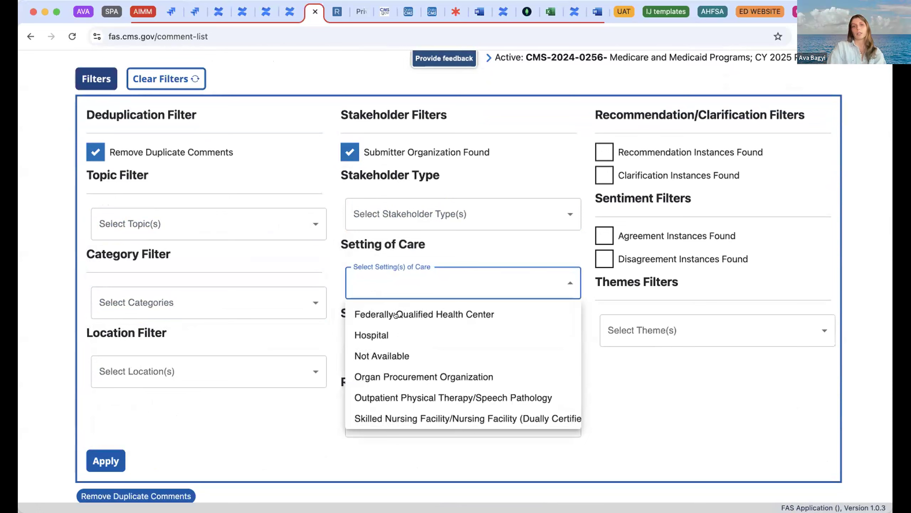
pyautogui.click(486, 286)
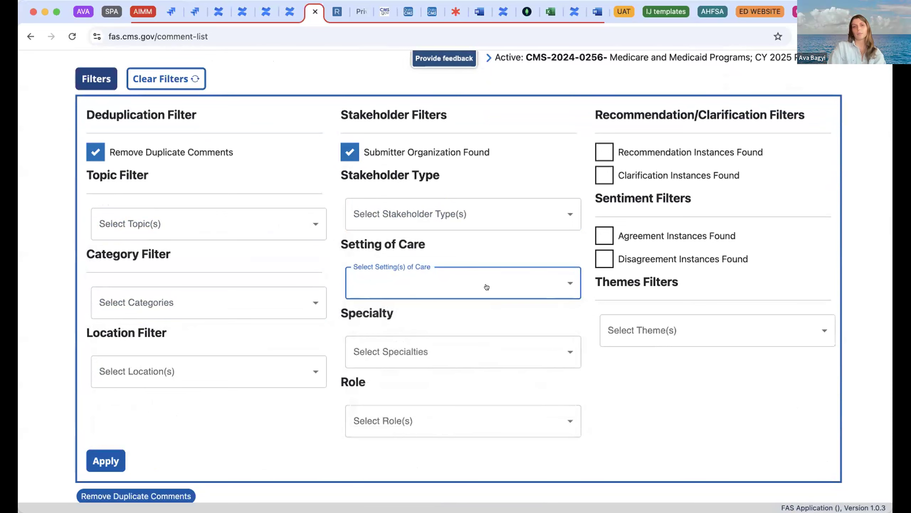
# - Browse the Specialty and Role filter options without selecting any
pyautogui.click(485, 354)
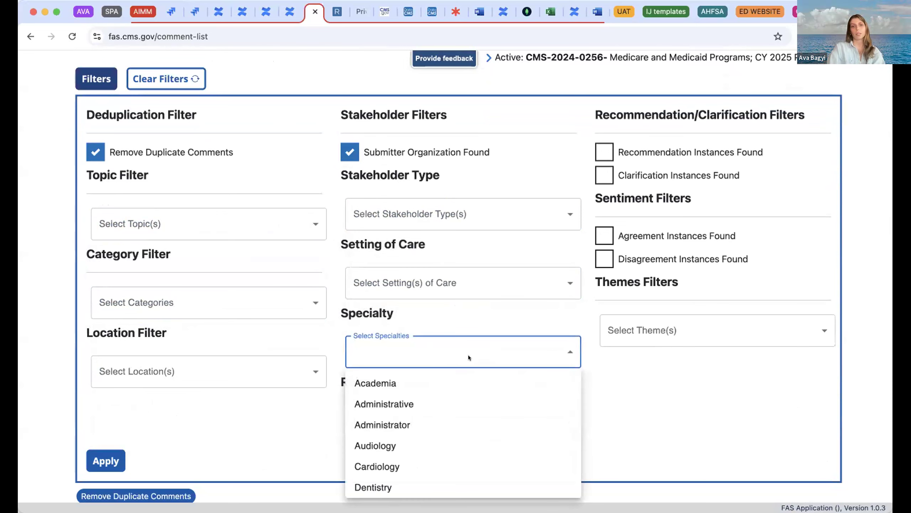
pyautogui.scroll(-2, 418, 453)
pyautogui.click(457, 356)
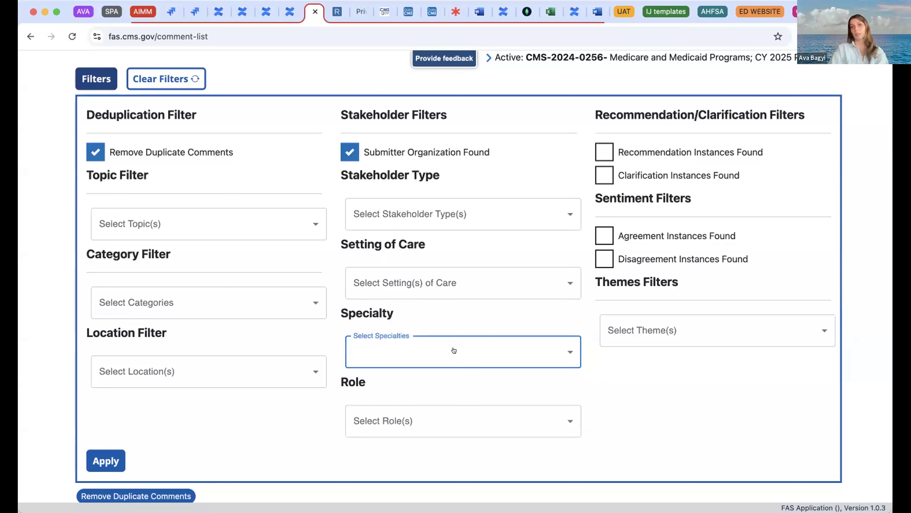
pyautogui.click(415, 415)
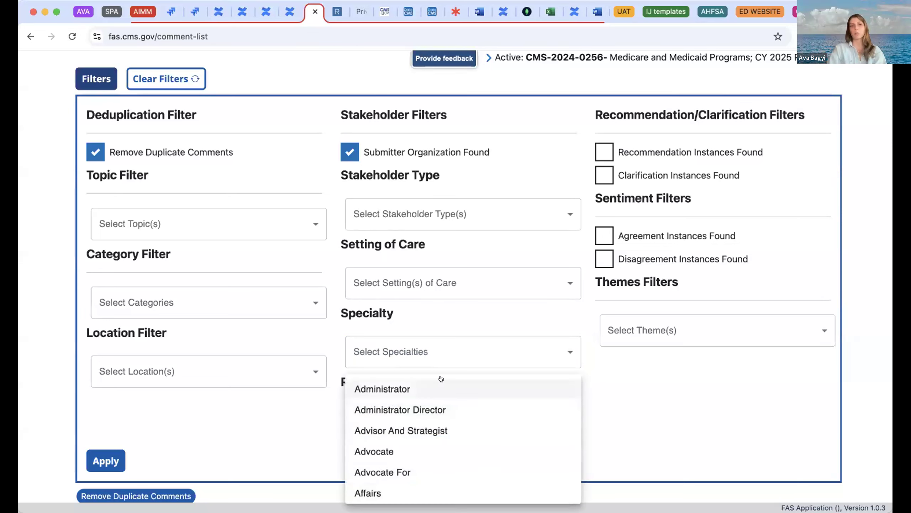
pyautogui.scroll(-2, 458, 428)
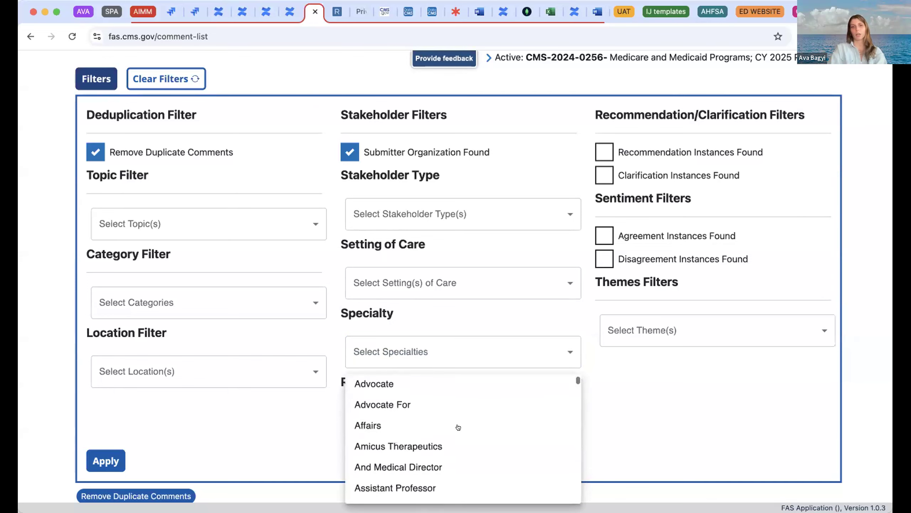
pyautogui.scroll(-2, 407, 452)
pyautogui.click(596, 413)
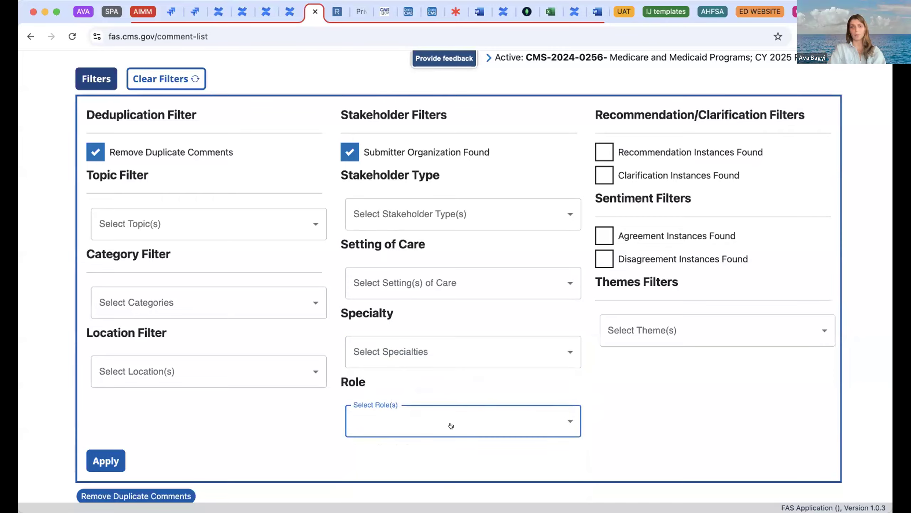
# - Review the list of themes available in the Themes filter, leaving it empty
pyautogui.scroll(3, 467, 359)
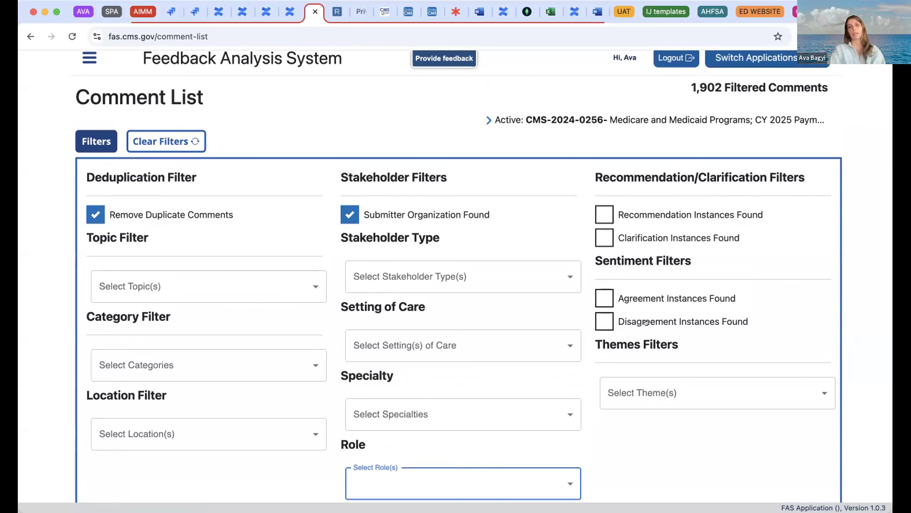
pyautogui.scroll(-2, 646, 330)
pyautogui.click(645, 342)
pyautogui.scroll(-3, 636, 442)
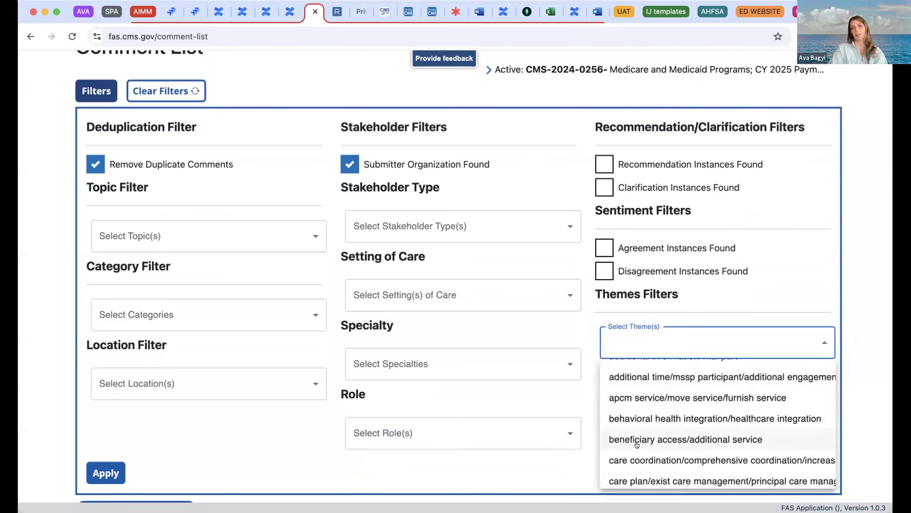
pyautogui.scroll(-2, 636, 441)
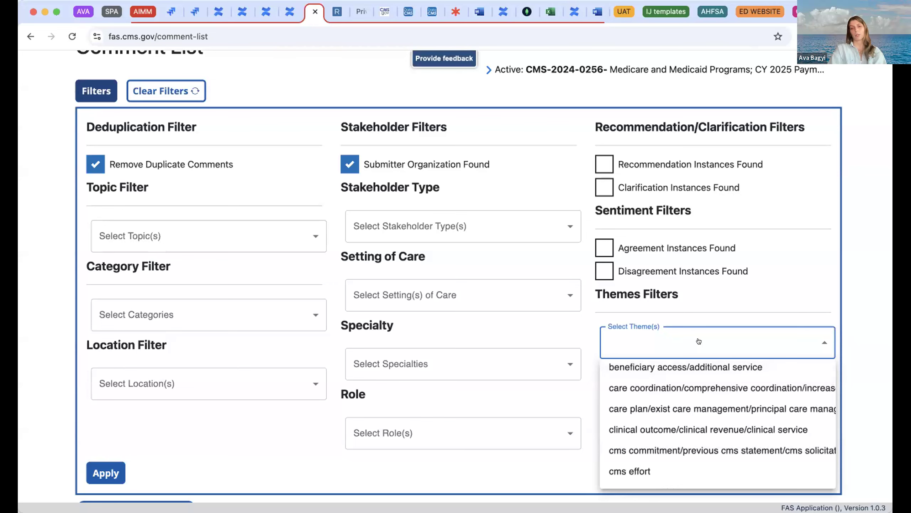
pyautogui.click(679, 345)
pyautogui.scroll(3, 505, 291)
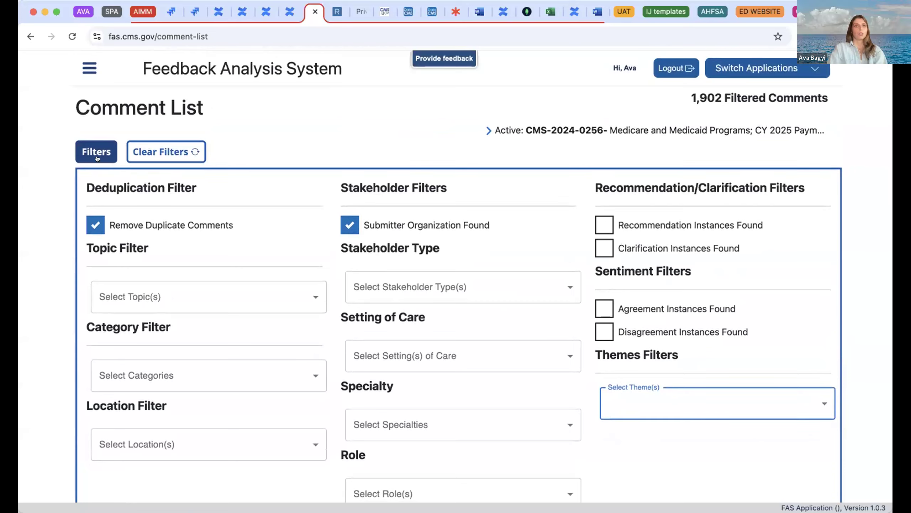
# - Apply the chosen filters to the comment list and return to its summary
pyautogui.scroll(-15, 290, 233)
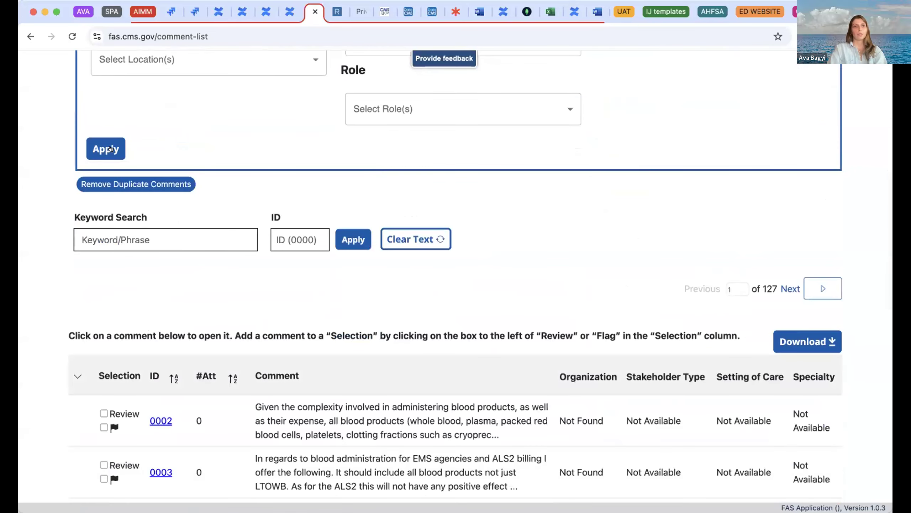
pyautogui.scroll(-5, 317, 162)
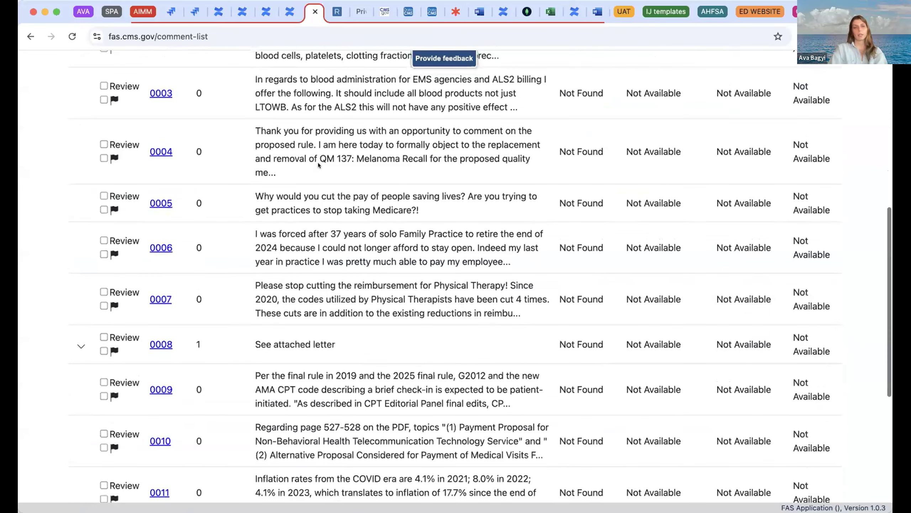
pyautogui.scroll(10, 318, 163)
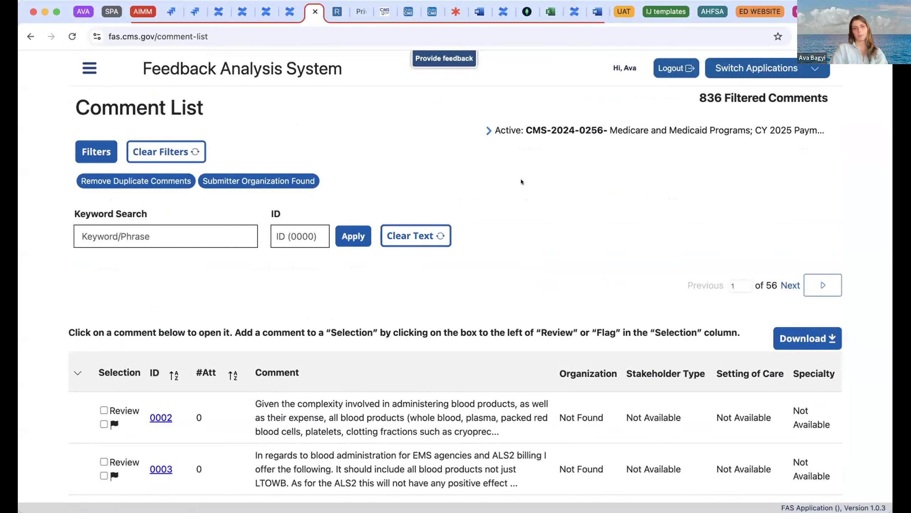
# - Sort the comment list by number of attachments in descending order and look through the first comments
pyautogui.click(231, 373)
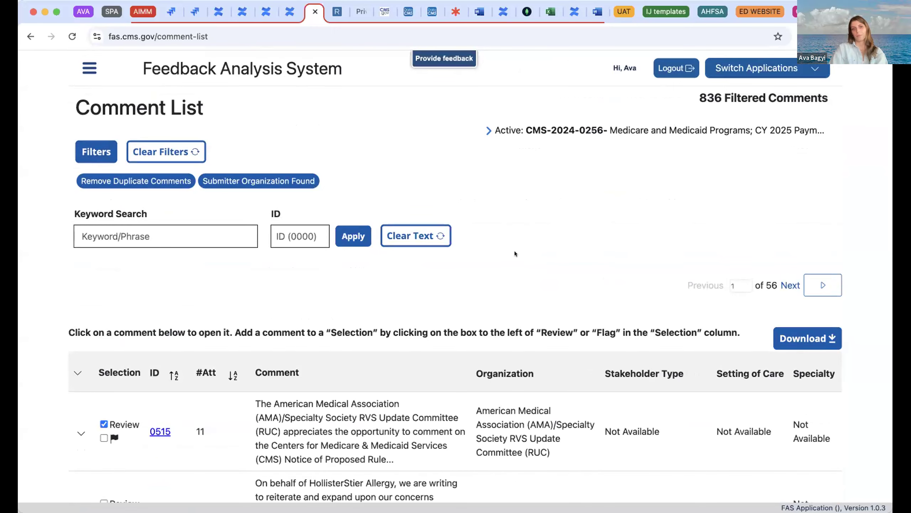
pyautogui.scroll(-5, 514, 253)
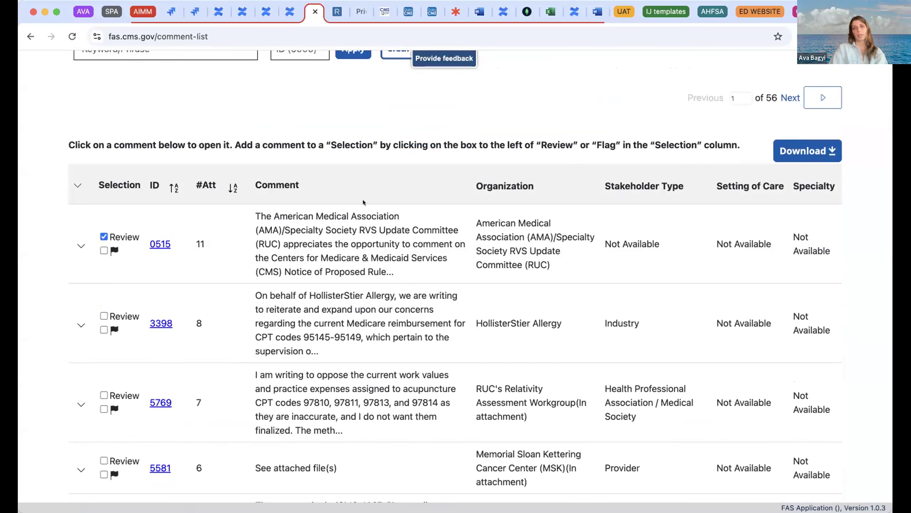
pyautogui.scroll(5, 517, 151)
pyautogui.scroll(-5, 504, 153)
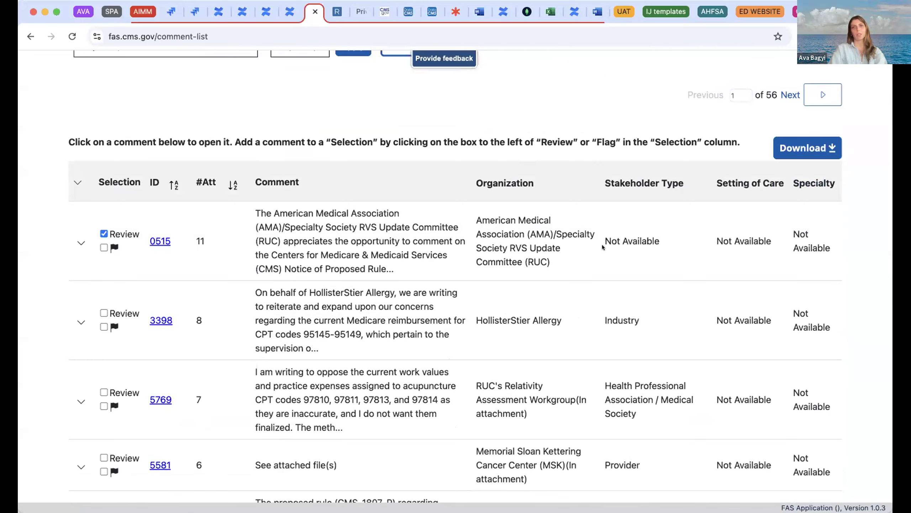
pyautogui.scroll(-5, 597, 244)
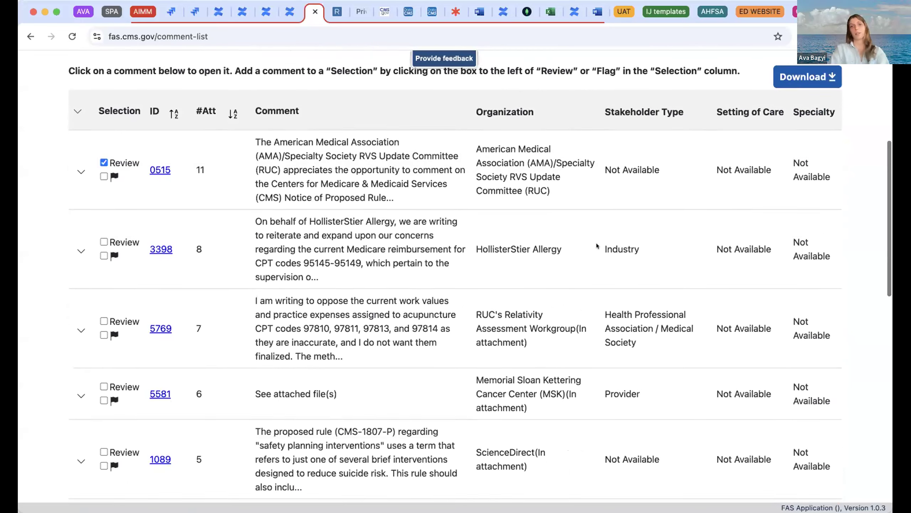
pyautogui.scroll(-4, 597, 245)
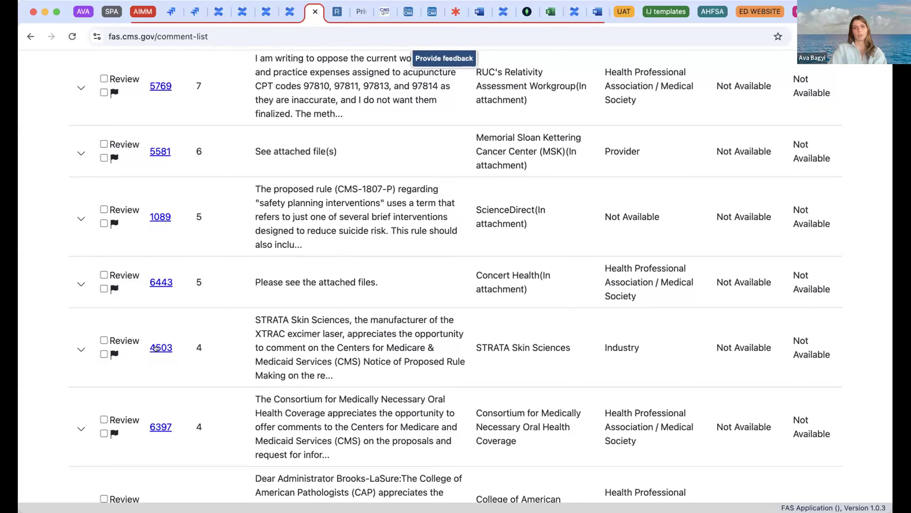
# - Open comment 4503, expand its Stakeholder section and look over the comment's details and attachment list
pyautogui.click(155, 347)
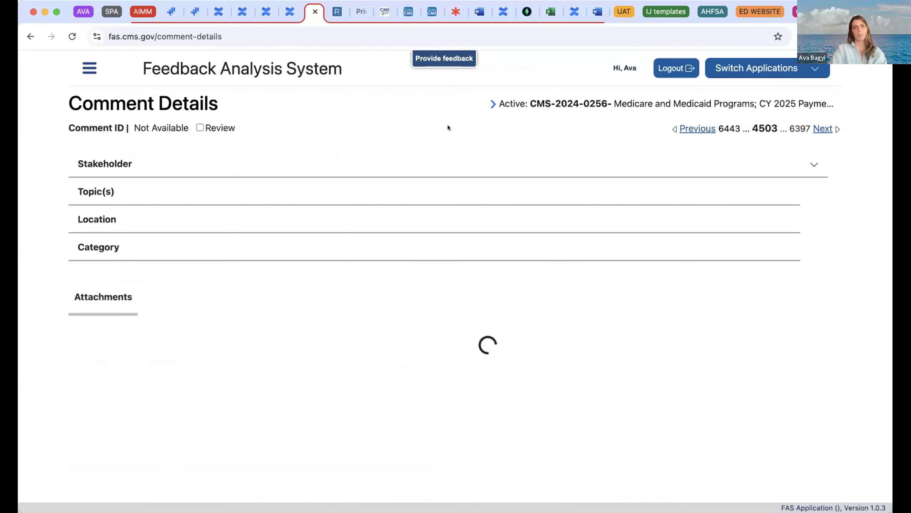
pyautogui.click(814, 164)
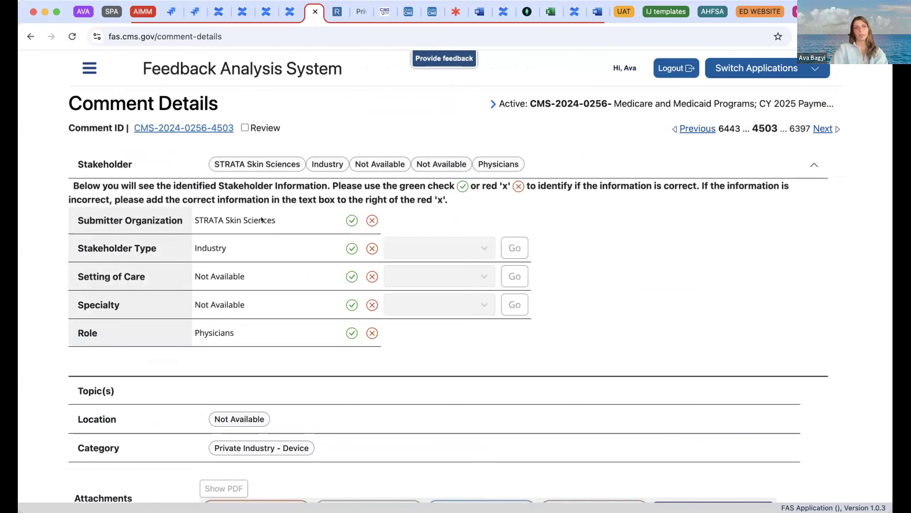
pyautogui.scroll(-10, 466, 189)
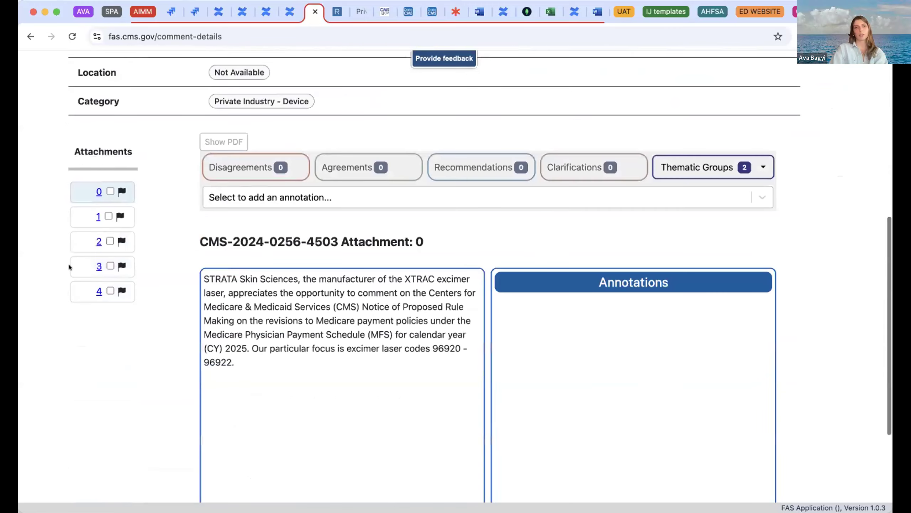
pyautogui.scroll(10, 329, 283)
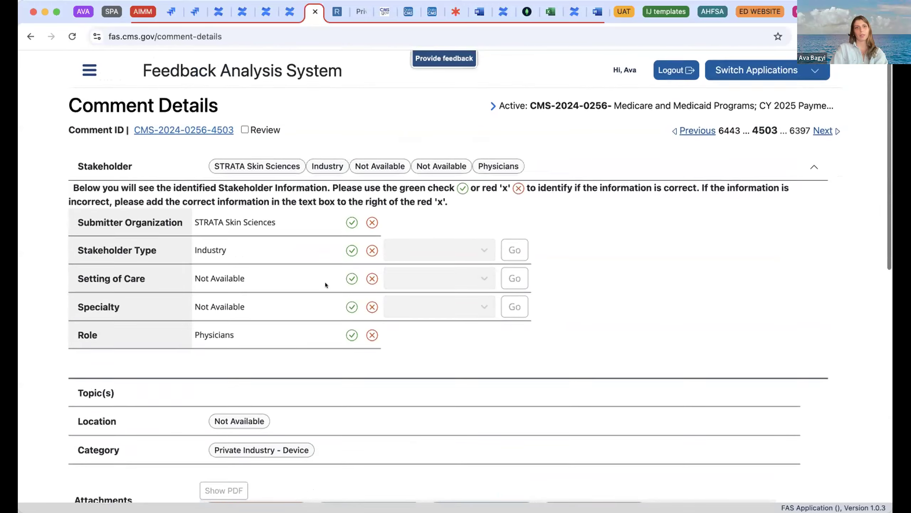
# - Mark the Submitter Organization, Stakeholder Type and Setting of Care values of comment 4503 as correct
pyautogui.click(348, 220)
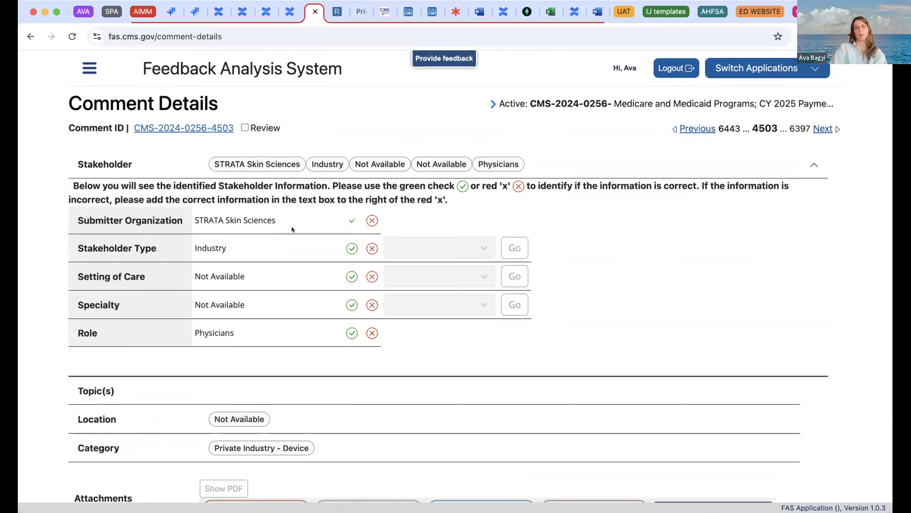
pyautogui.click(354, 248)
pyautogui.scroll(-2, 232, 279)
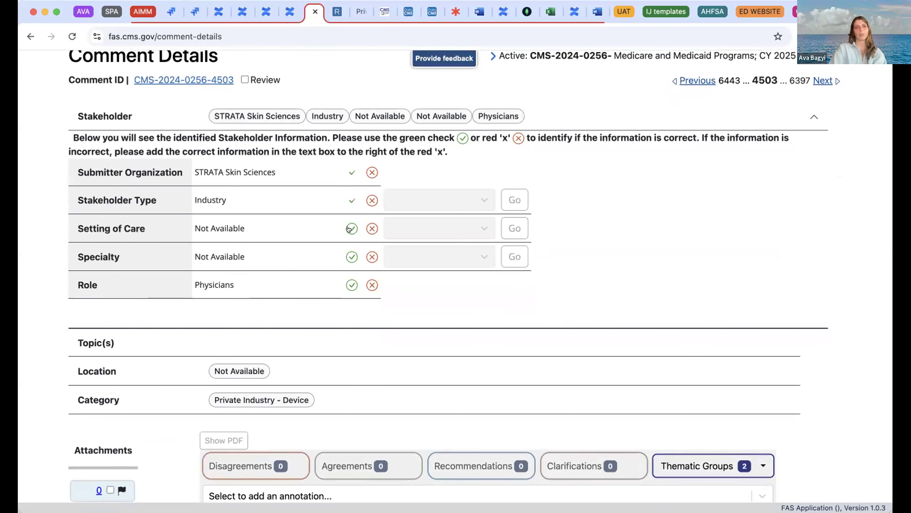
pyautogui.scroll(-2, 349, 228)
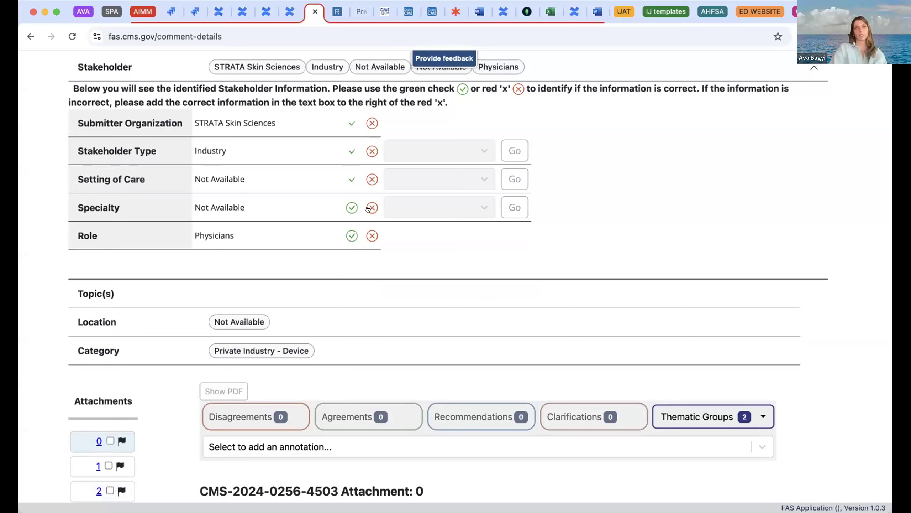
# - Mark the Specialty value as incorrect and submit a new entry, "dermatology", as its correction
pyautogui.click(368, 209)
pyautogui.scroll(-5, 437, 339)
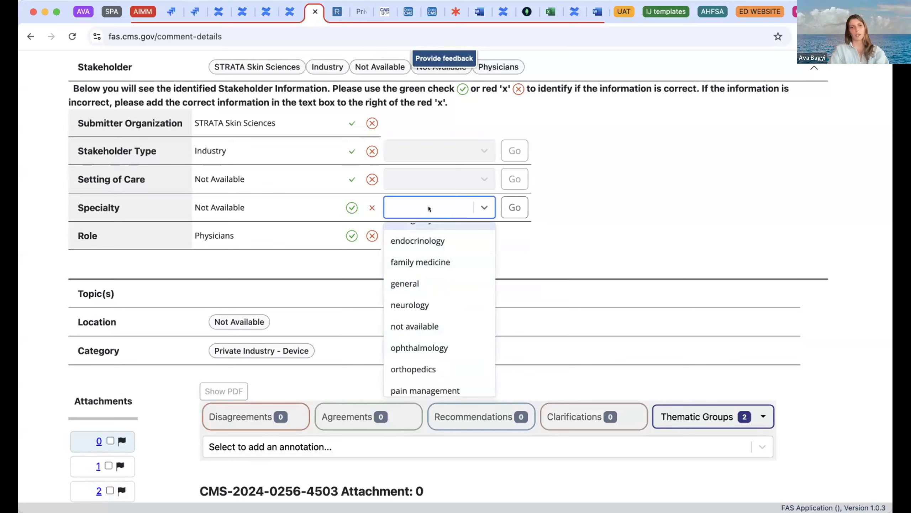
pyautogui.write('dermatology')
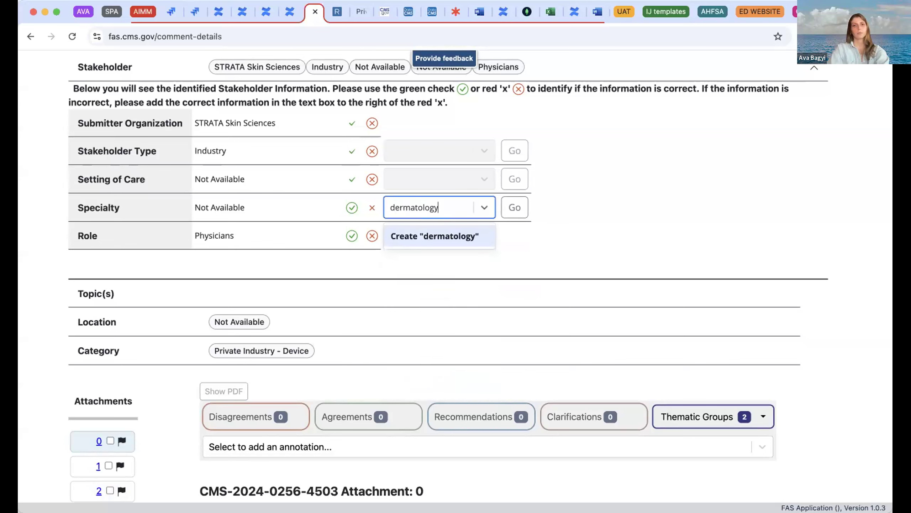
pyautogui.click(420, 236)
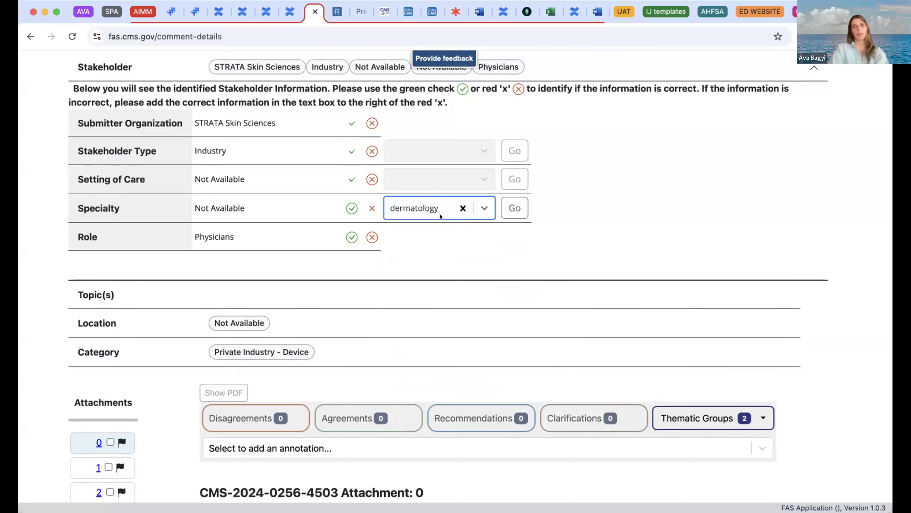
pyautogui.click(515, 211)
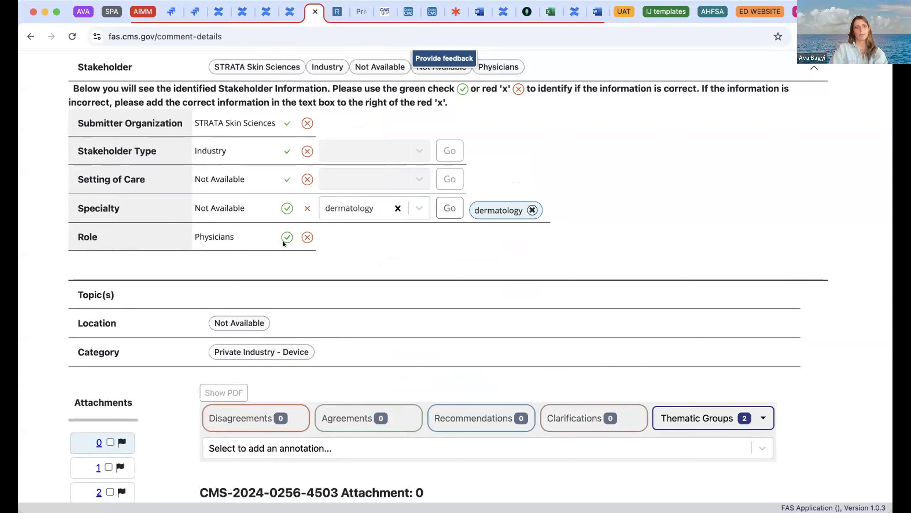
# - Open attachment 1 of the comment and highlight the first-page passage about the excimer laser being used by dermatologists
pyautogui.scroll(-5, 283, 241)
pyautogui.scroll(2, 285, 245)
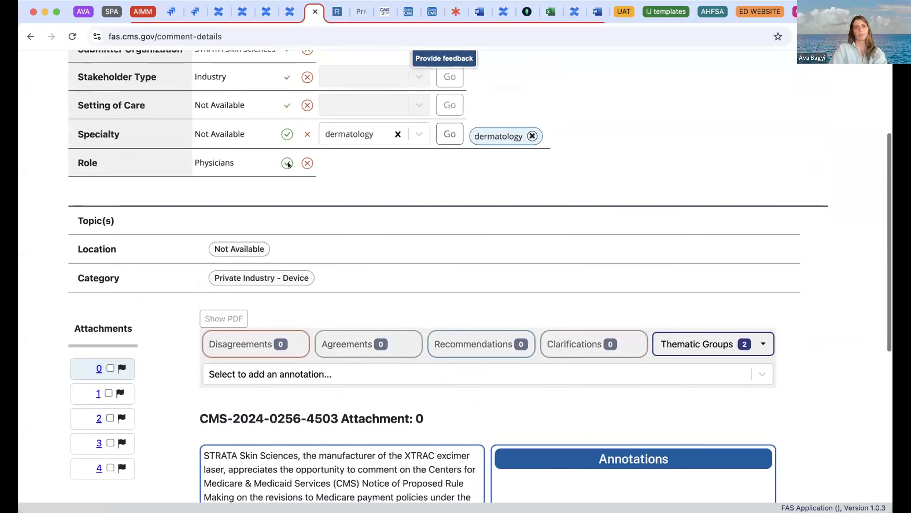
pyautogui.scroll(-4, 264, 282)
pyautogui.scroll(-1, 262, 282)
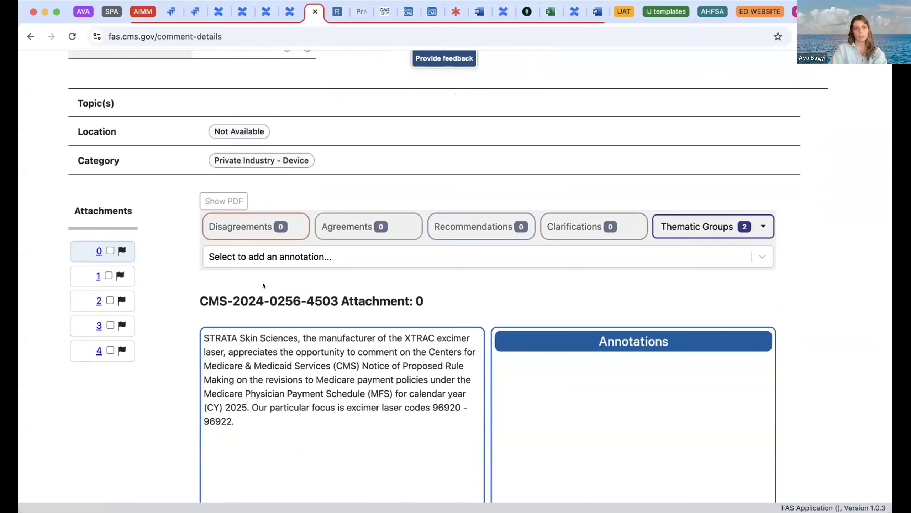
pyautogui.click(98, 277)
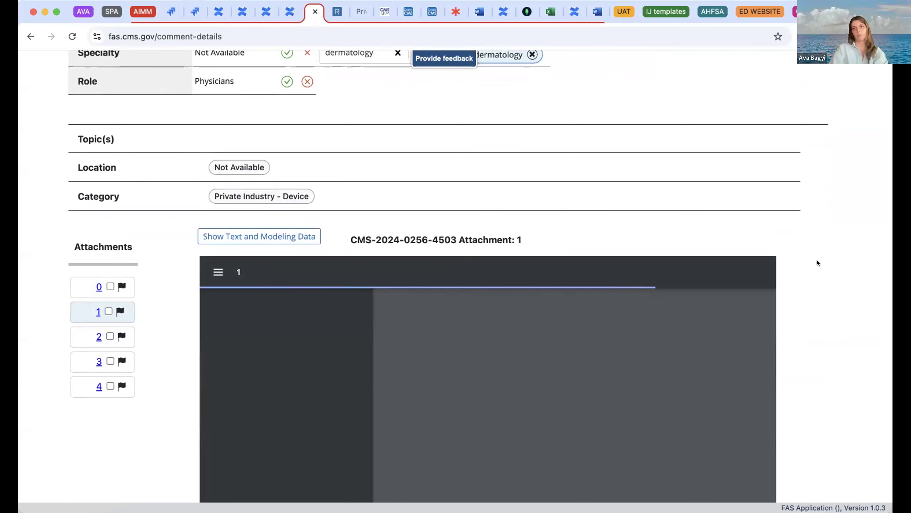
pyautogui.scroll(-6, 818, 263)
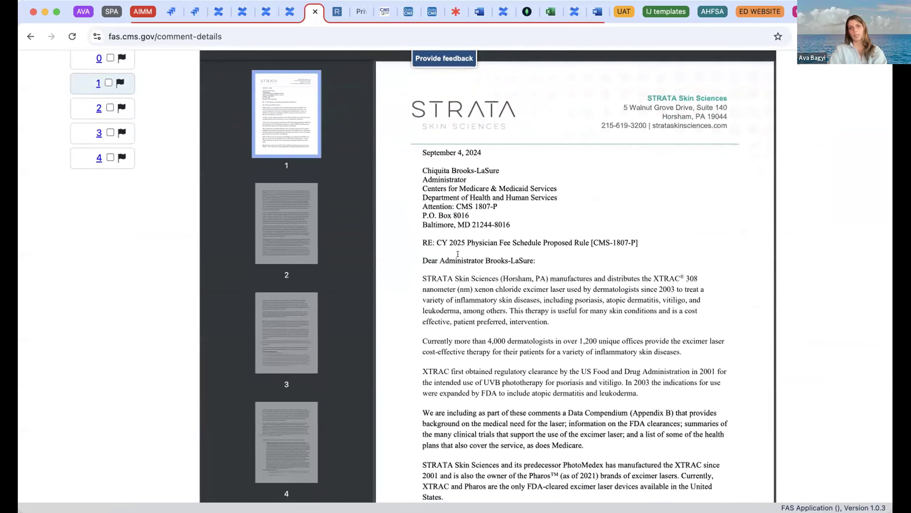
pyautogui.scroll(-2, 458, 253)
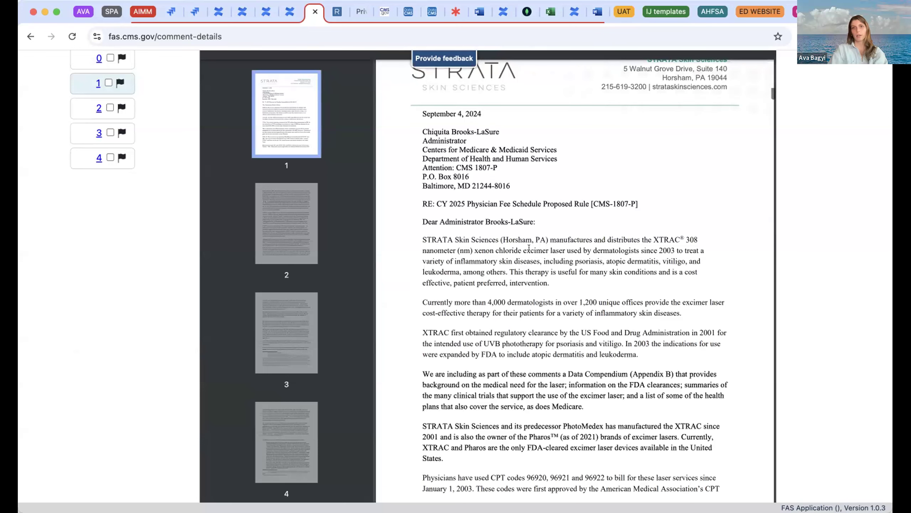
pyautogui.moveTo(451, 248); pyautogui.dragTo(649, 248)
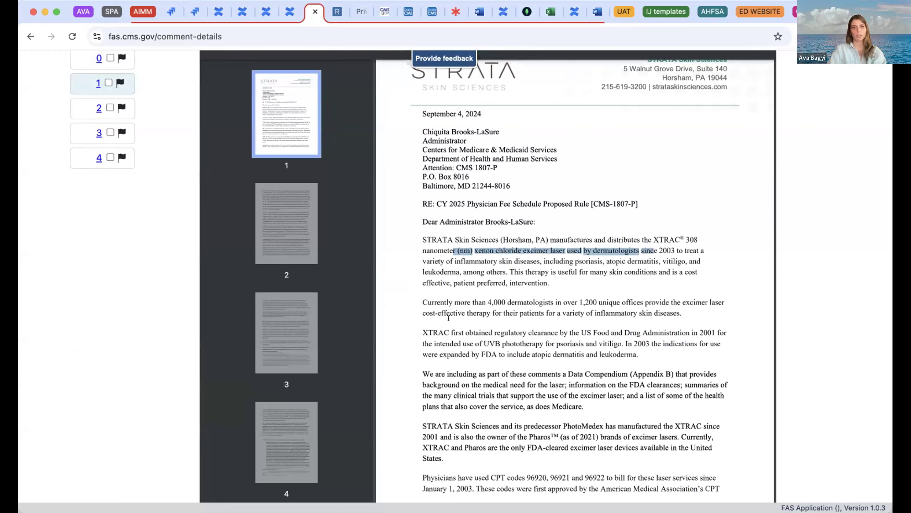
# - Browse the pages of attachment 1, including pages 4, 9 and 8, ending at the signature on page 5
pyautogui.scroll(-5, 449, 318)
pyautogui.click(286, 442)
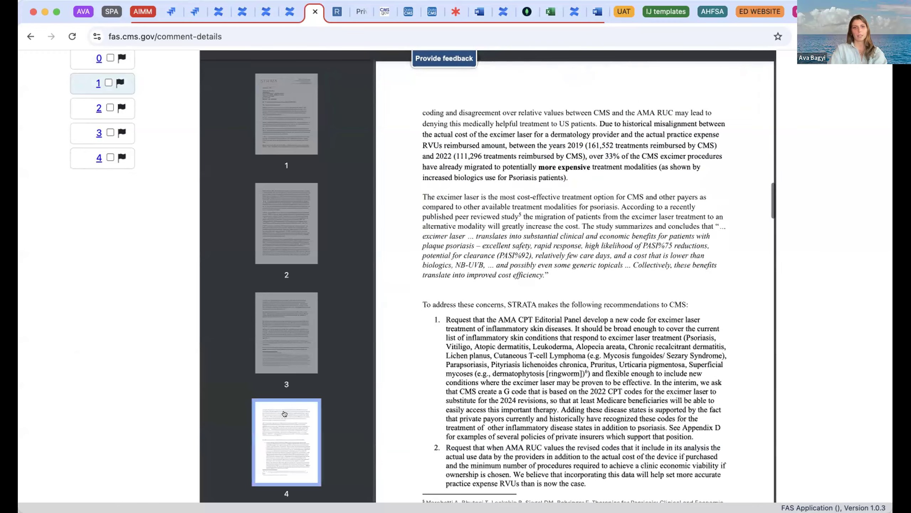
pyautogui.scroll(-10, 285, 359)
pyautogui.click(286, 467)
pyautogui.scroll(3, 286, 323)
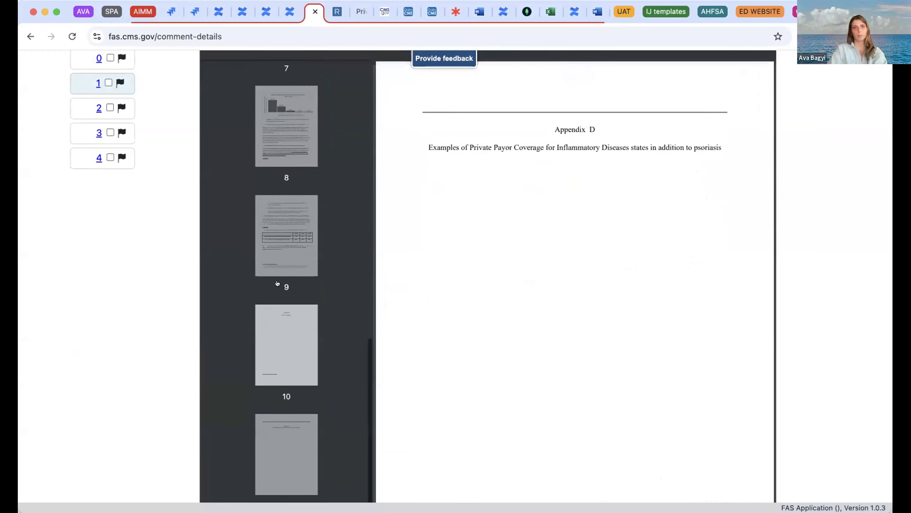
pyautogui.click(286, 241)
pyautogui.scroll(1, 449, 263)
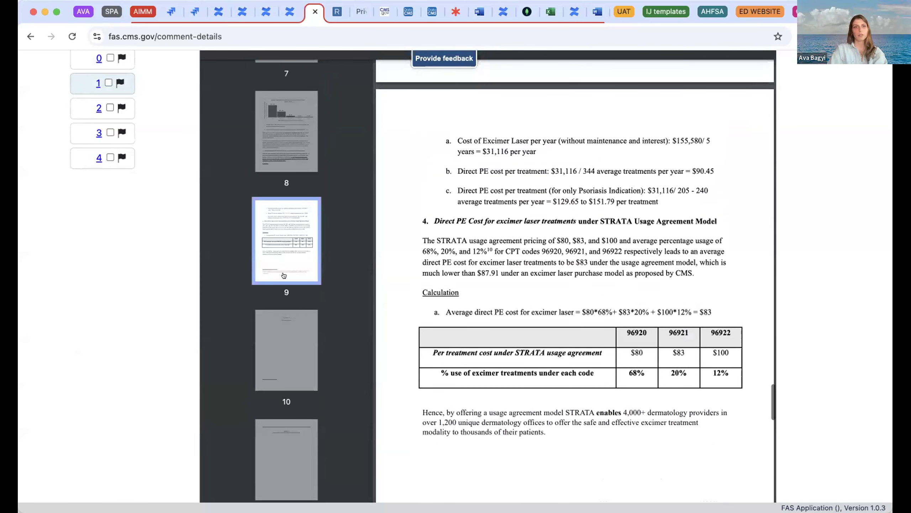
pyautogui.scroll(-3, 283, 186)
pyautogui.scroll(5, 276, 186)
pyautogui.click(269, 231)
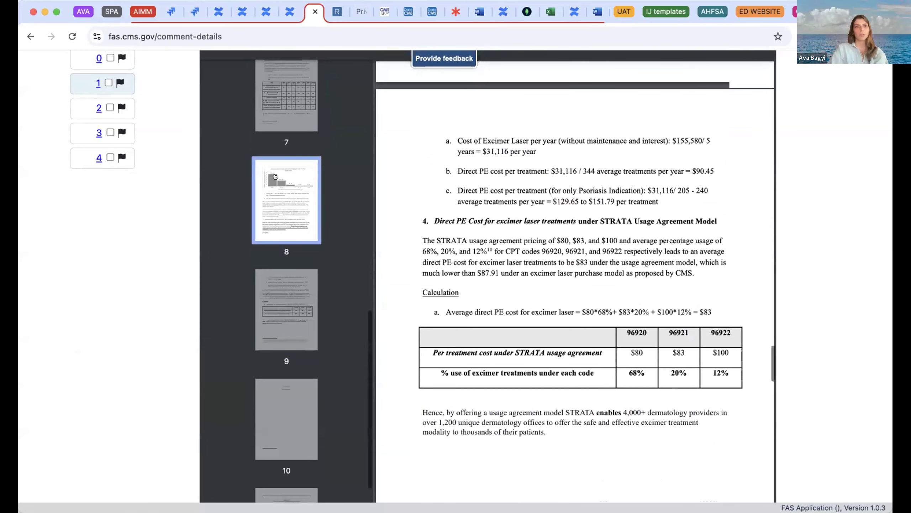
pyautogui.scroll(10, 269, 231)
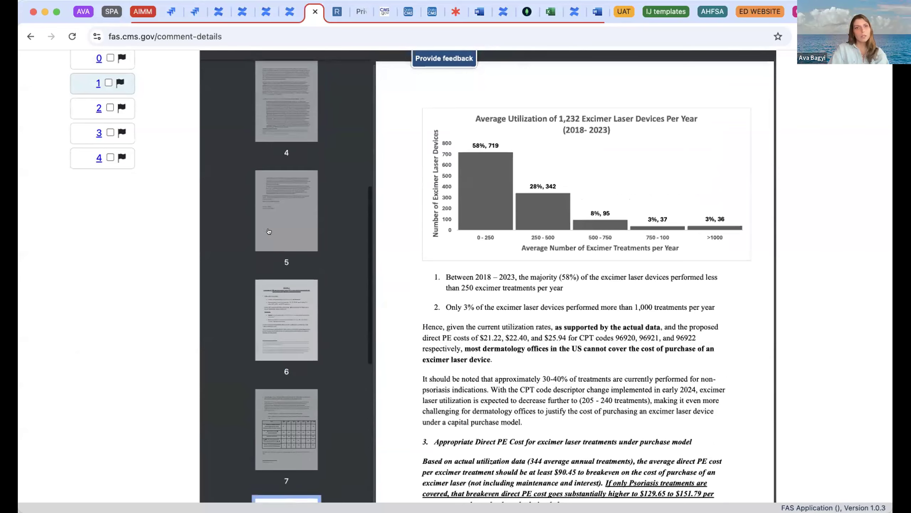
pyautogui.click(286, 344)
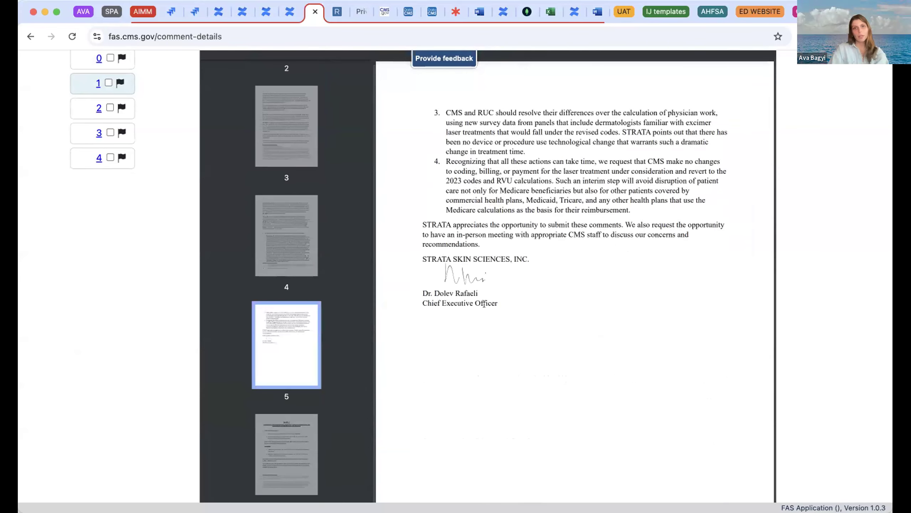
# - Mark the Role value "Physicians" as incorrect in the comment's stakeholder details
pyautogui.scroll(15, 125, 220)
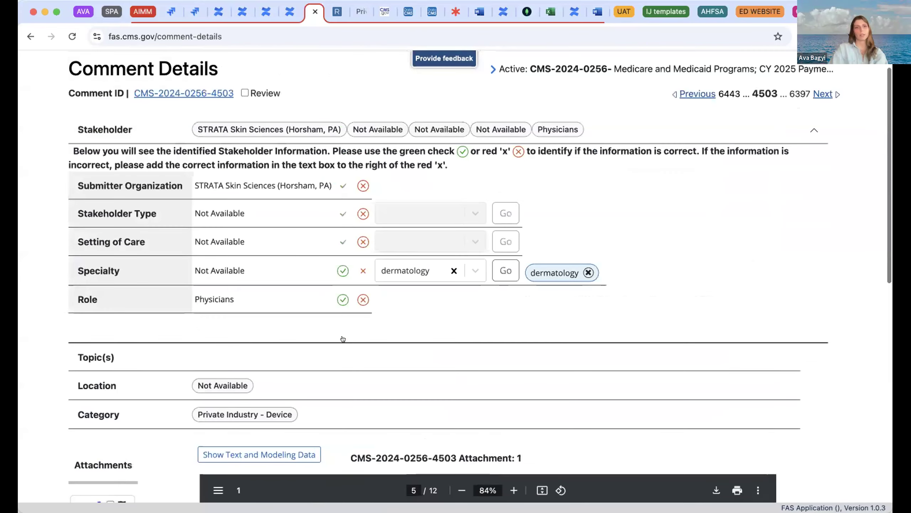
pyautogui.scroll(-5, 292, 340)
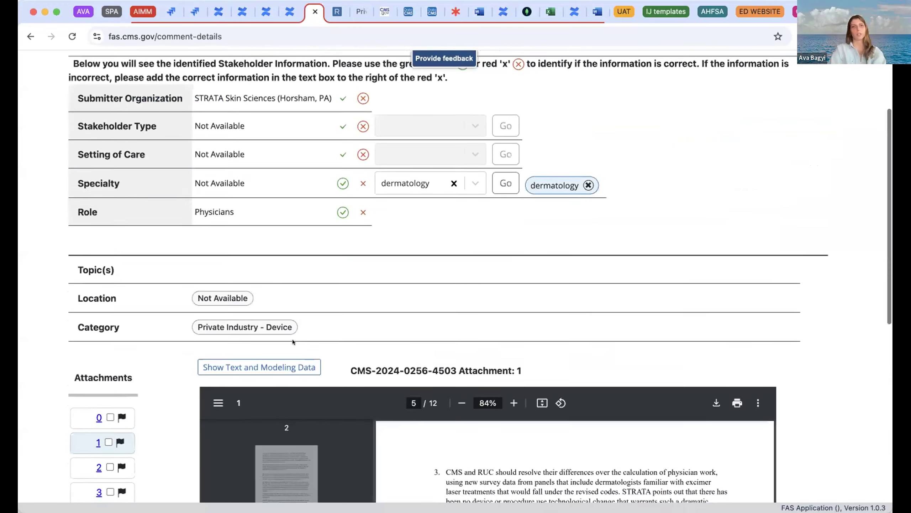
pyautogui.scroll(-2, 271, 196)
pyautogui.scroll(5, 271, 196)
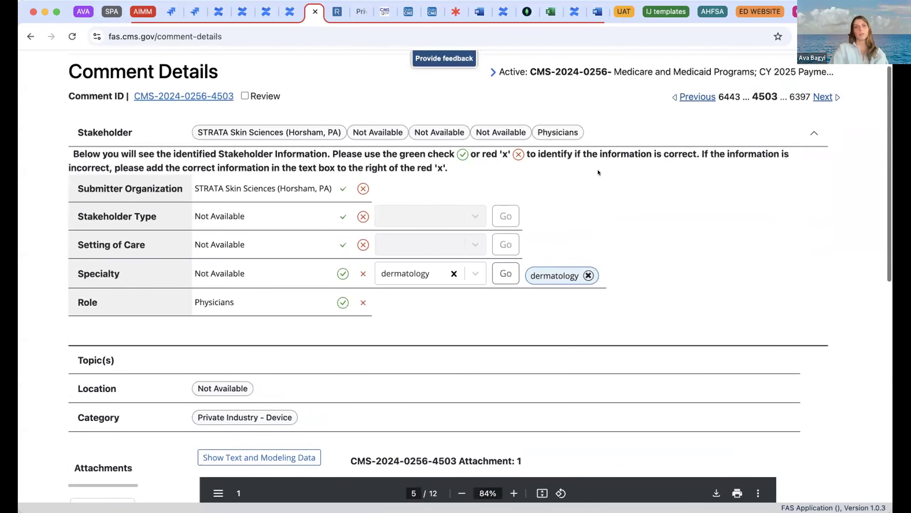
# - Collapse the Stakeholder section, briefly reopening it to check its entries, and return to attachment 1
pyautogui.click(812, 134)
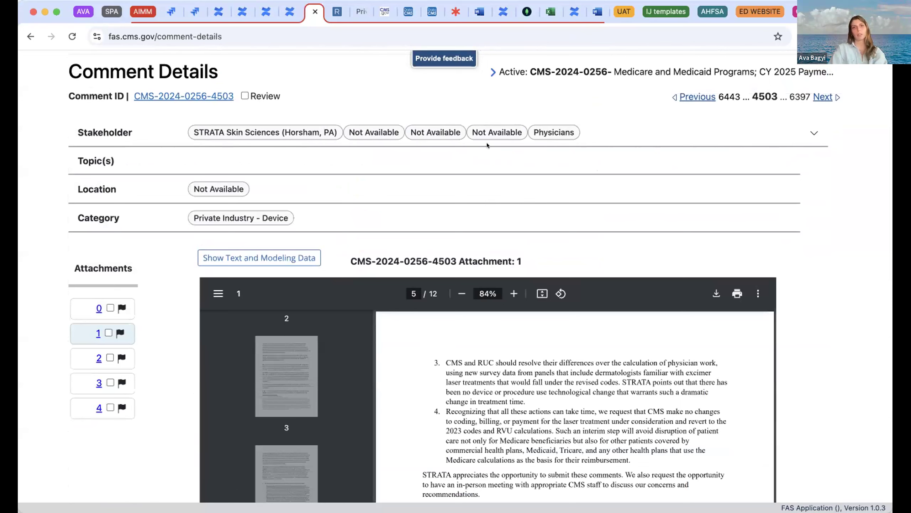
pyautogui.click(813, 131)
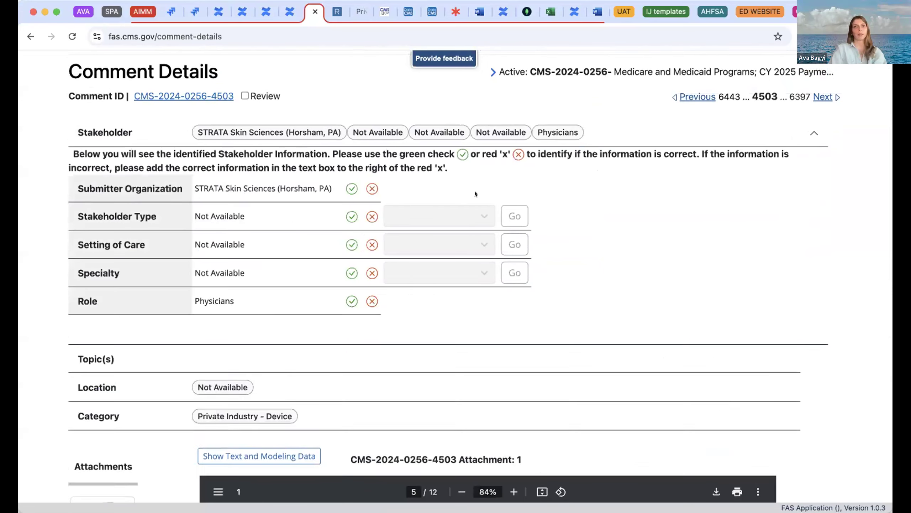
pyautogui.click(812, 132)
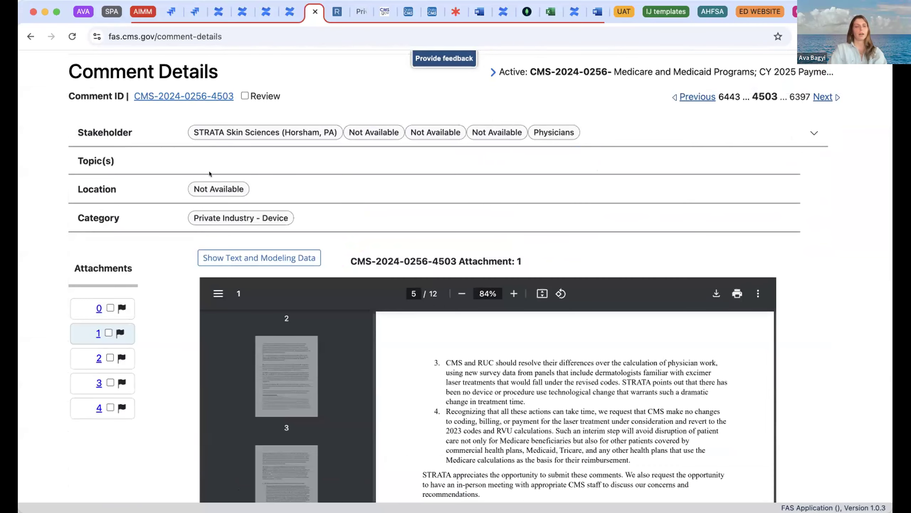
pyautogui.scroll(-2, 209, 171)
pyautogui.scroll(-2, 234, 164)
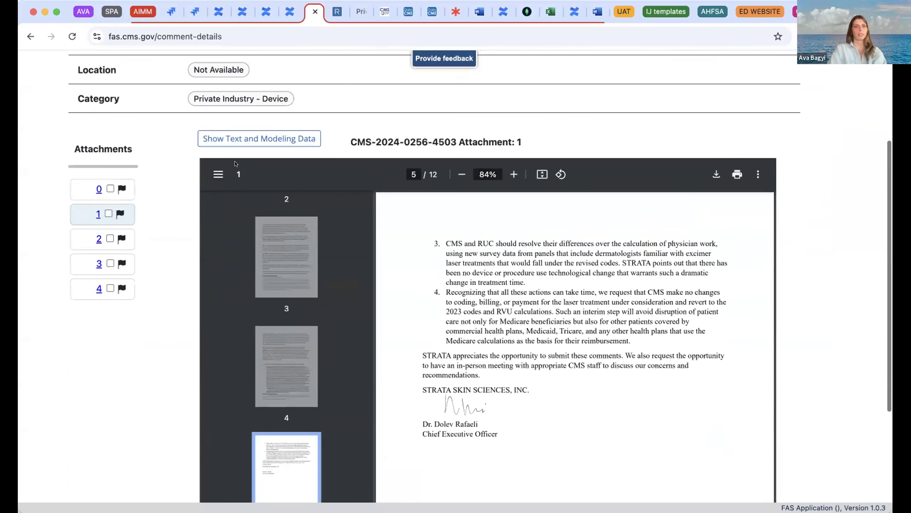
# - Show the text and modeling data of attachment 1 and display its Recommendations annotations
pyautogui.scroll(5, 412, 248)
pyautogui.scroll(15, 412, 247)
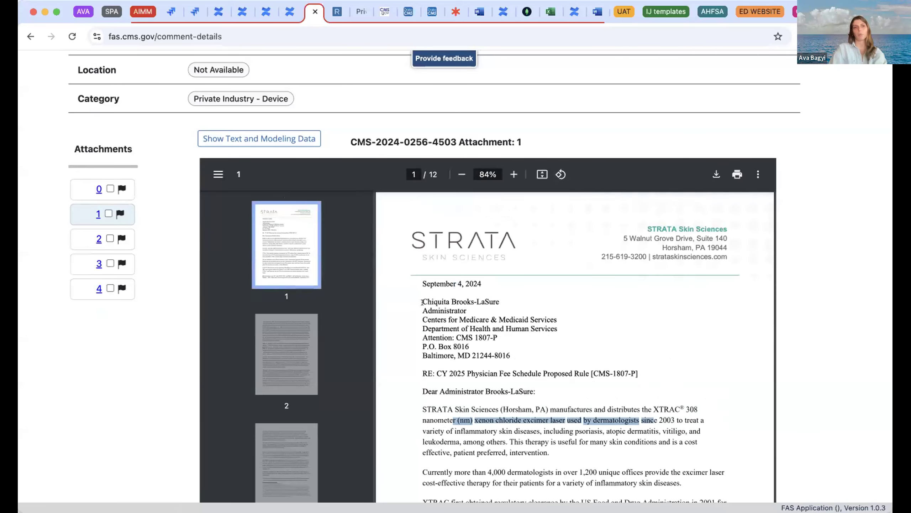
pyautogui.click(258, 137)
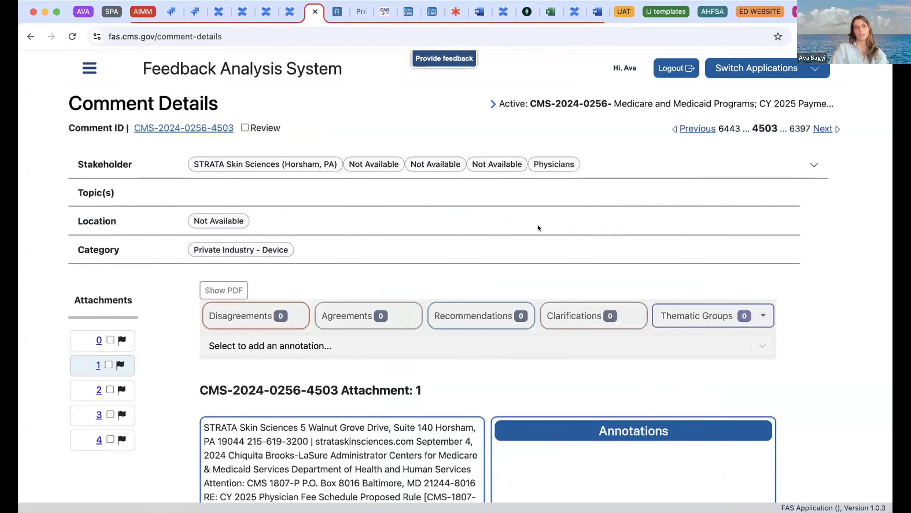
pyautogui.scroll(-3, 497, 327)
pyautogui.moveTo(497, 328)
pyautogui.mouseDown()
pyautogui.moveTo(649, 328)
pyautogui.moveTo(595, 328)
pyautogui.mouseUp()
pyautogui.scroll(-2, 593, 323)
pyautogui.click(486, 174)
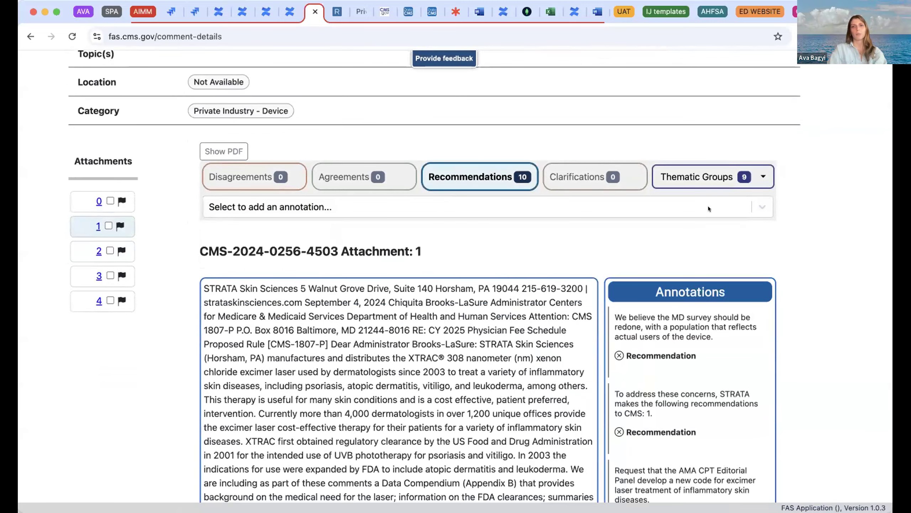
# - Examine the passages tagged as Recommendation in attachment 1's text and compare them with the annotations list
pyautogui.scroll(-3, 631, 250)
pyautogui.scroll(-10, 496, 276)
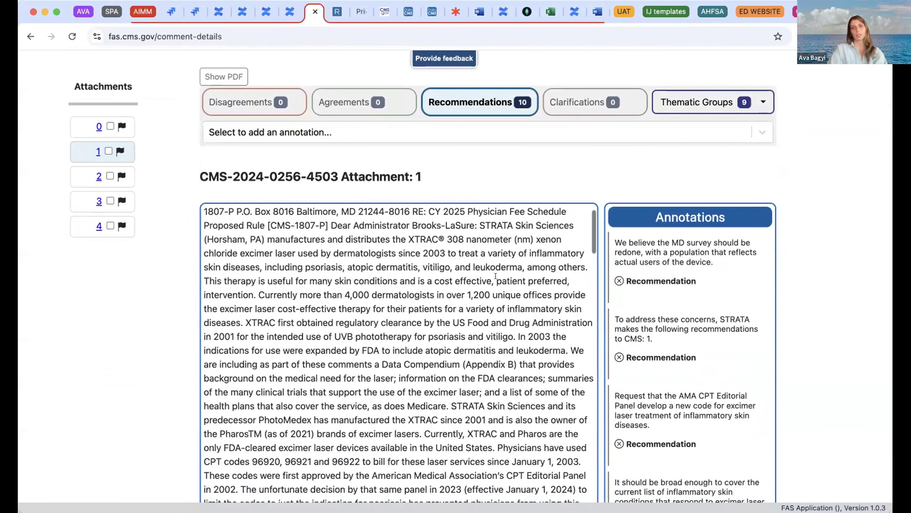
pyautogui.scroll(-10, 496, 275)
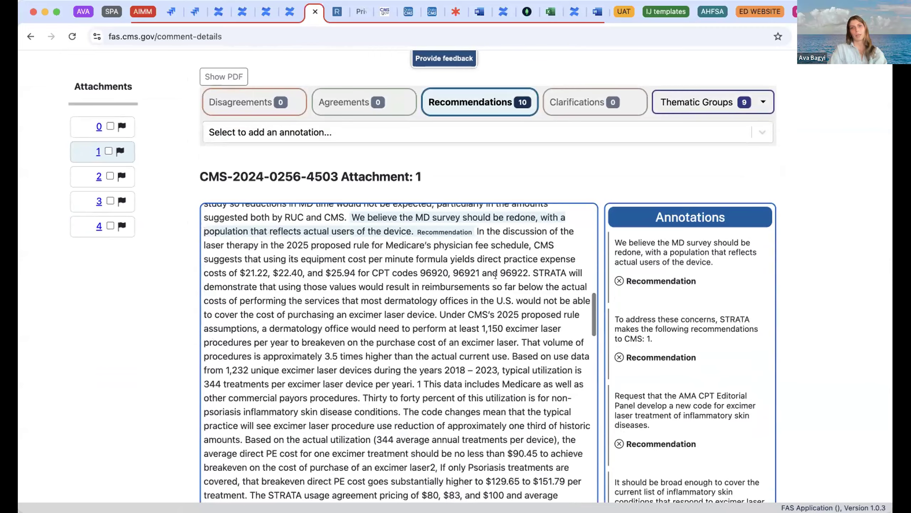
pyautogui.scroll(1, 401, 286)
pyautogui.scroll(-20, 474, 285)
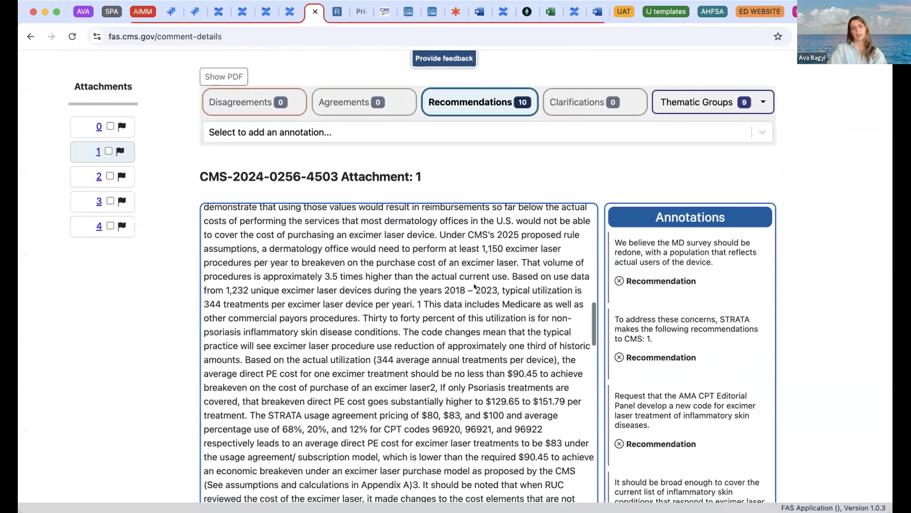
pyautogui.scroll(-7, 718, 313)
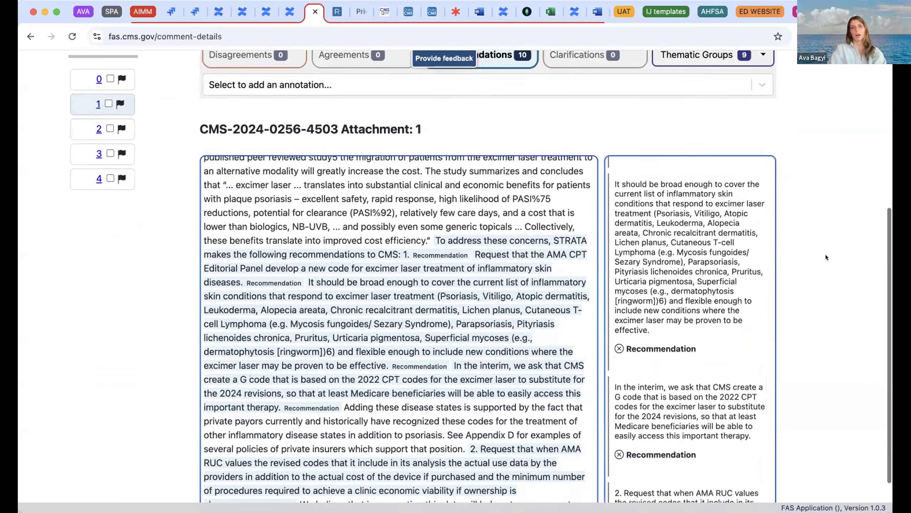
pyautogui.scroll(-3, 826, 255)
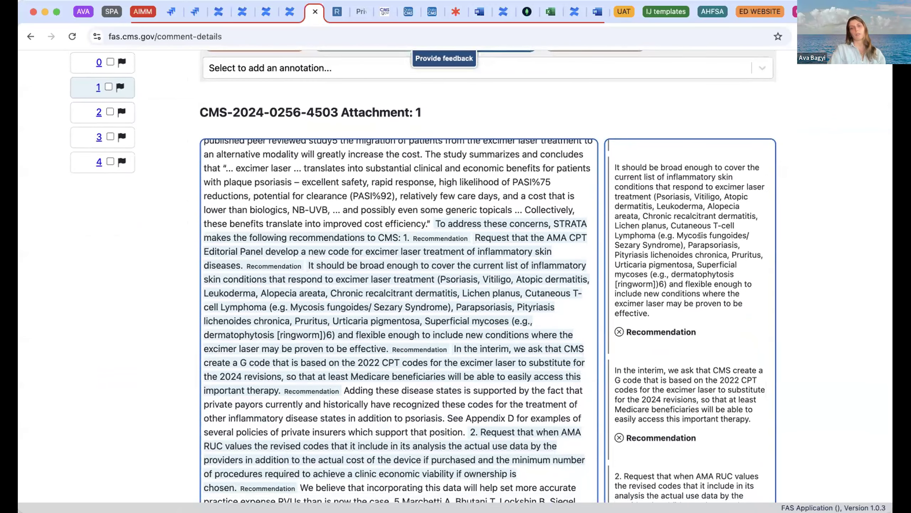
pyautogui.scroll(-2, 699, 235)
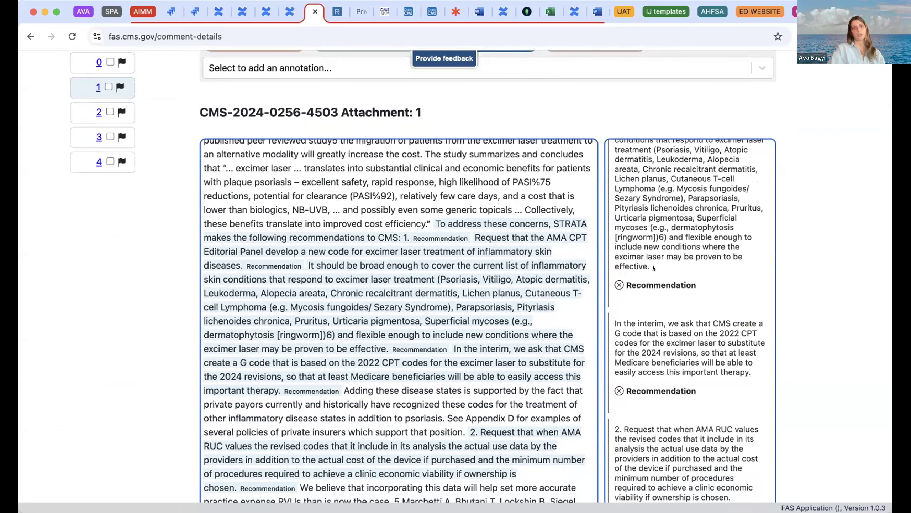
# - Check off attachment 1 in the comment's list of attachments
pyautogui.scroll(4, 802, 225)
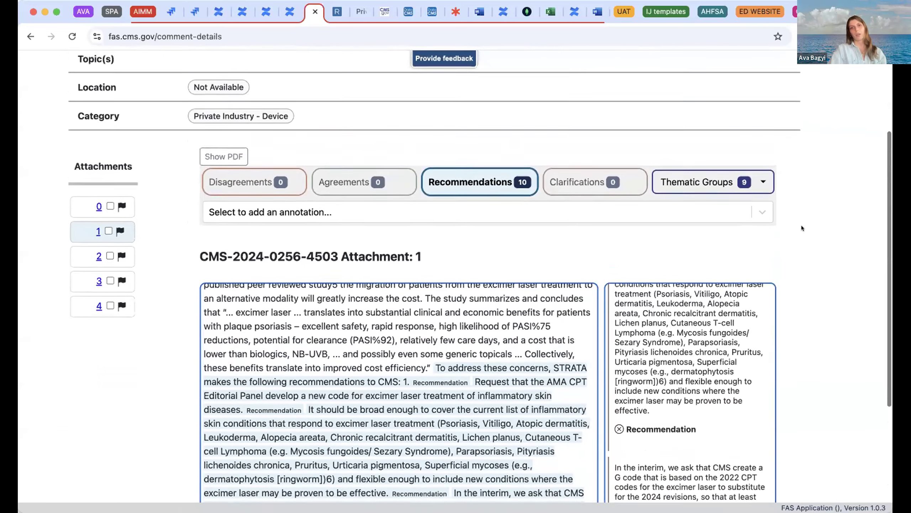
pyautogui.click(108, 238)
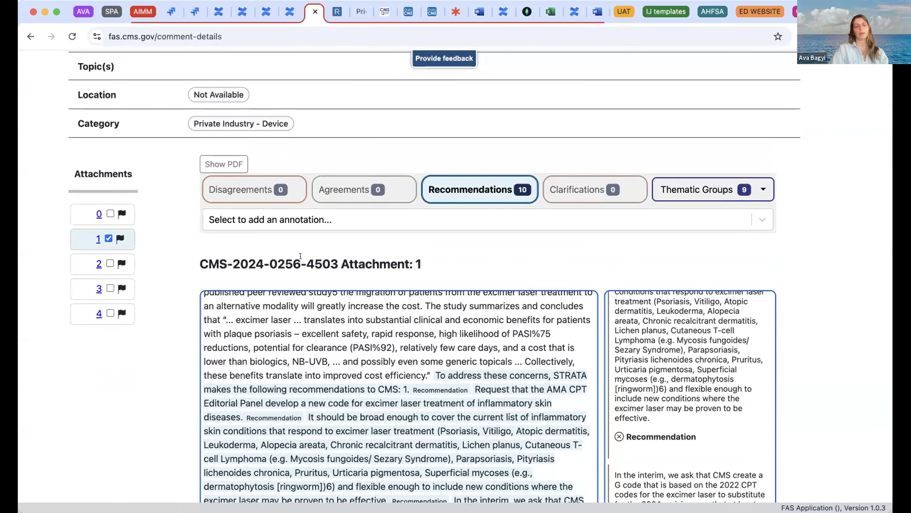
# - Add a Recommendation annotation to the sentence "Adding these disease states is supported by the fact that private payors..." in attachment 1's text
pyautogui.scroll(1, 448, 247)
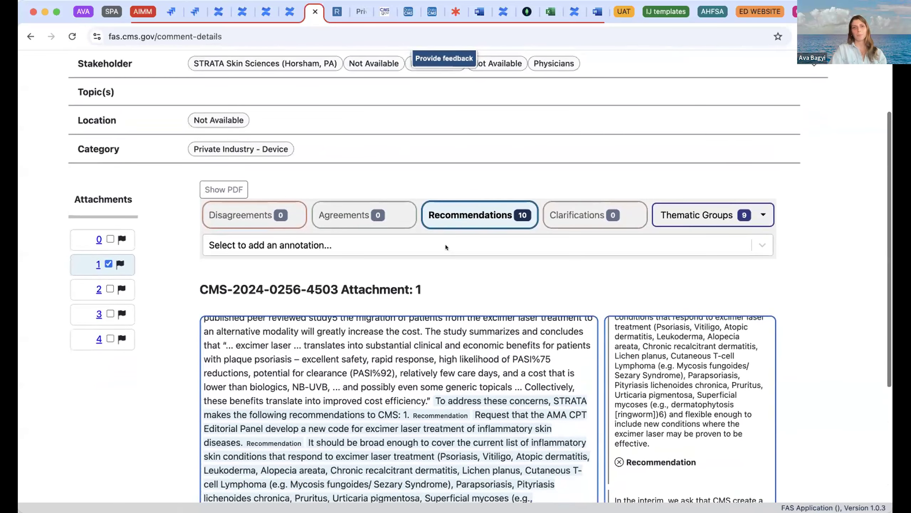
pyautogui.click(446, 247)
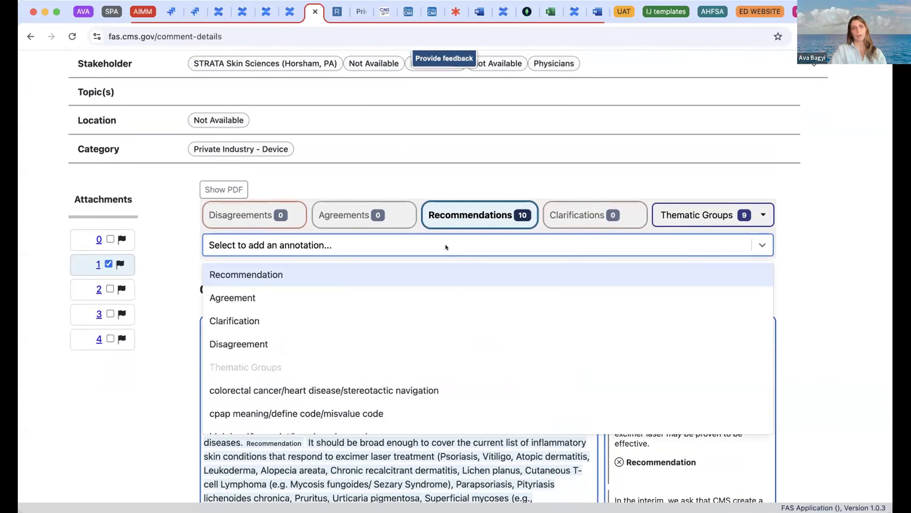
pyautogui.click(346, 279)
pyautogui.click(343, 242)
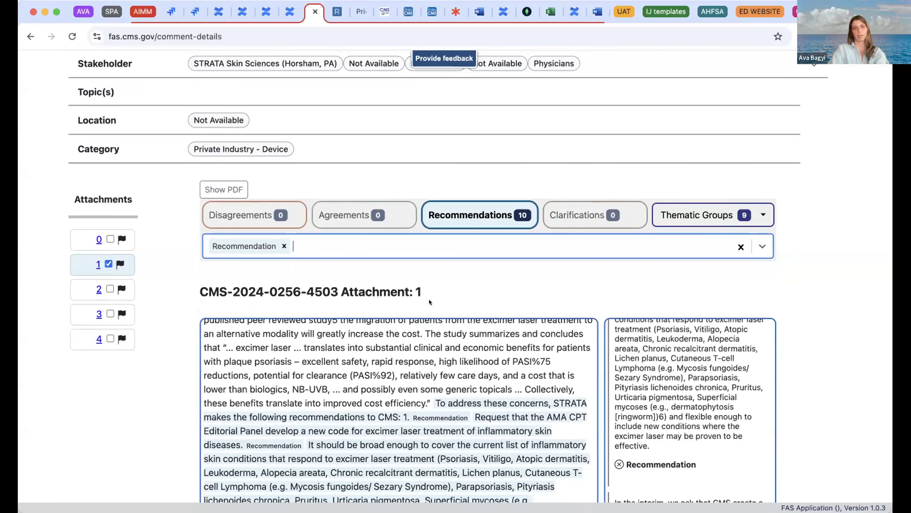
pyautogui.scroll(-5, 419, 327)
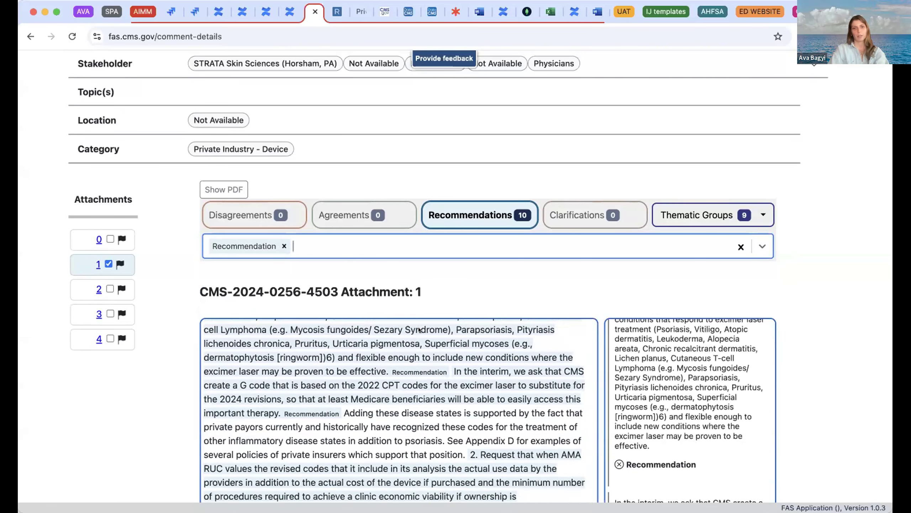
pyautogui.moveTo(344, 403)
pyautogui.mouseDown()
pyautogui.moveTo(368, 433)
pyautogui.moveTo(429, 433)
pyautogui.moveTo(447, 424)
pyautogui.moveTo(440, 422)
pyautogui.mouseUp()
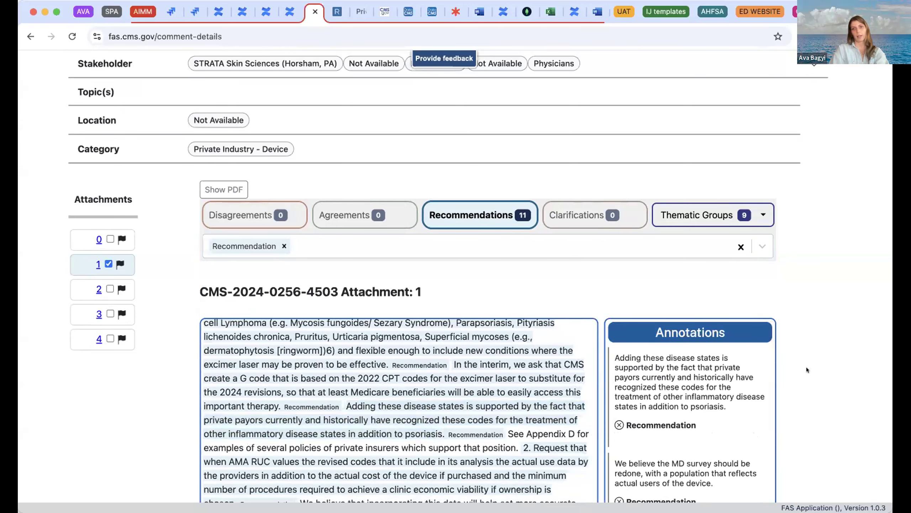
# - Review the full annotations list for the added recommendation and the other tagged passages of attachment 1
pyautogui.scroll(-2, 806, 367)
pyautogui.scroll(-3, 806, 367)
pyautogui.scroll(-5, 705, 340)
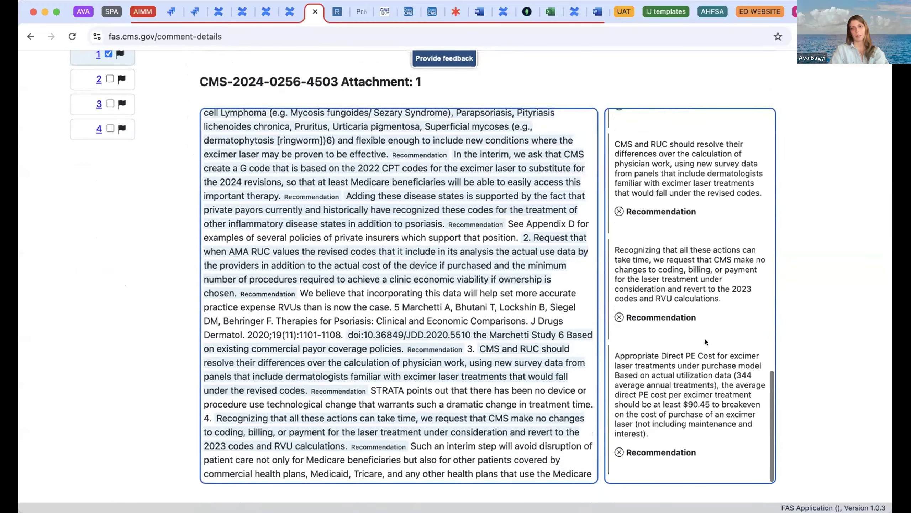
pyautogui.scroll(5, 705, 340)
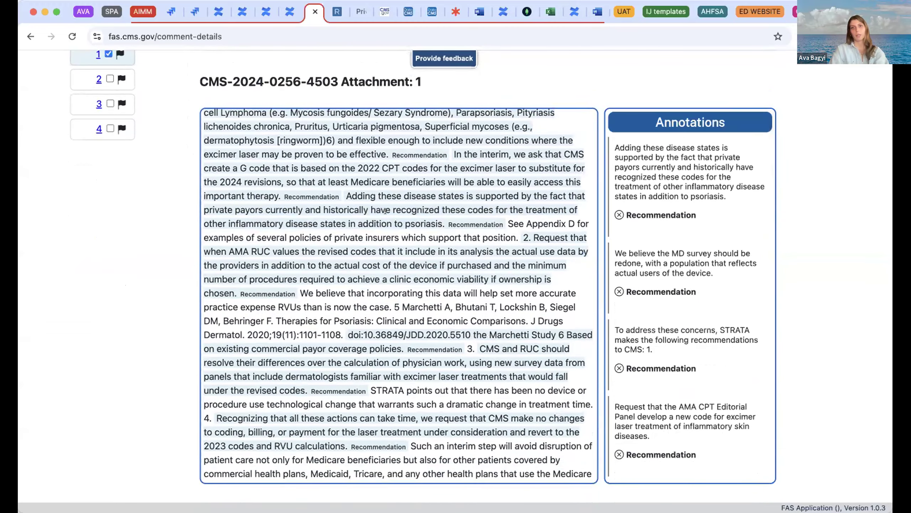
pyautogui.scroll(2, 384, 211)
pyautogui.scroll(1, 385, 211)
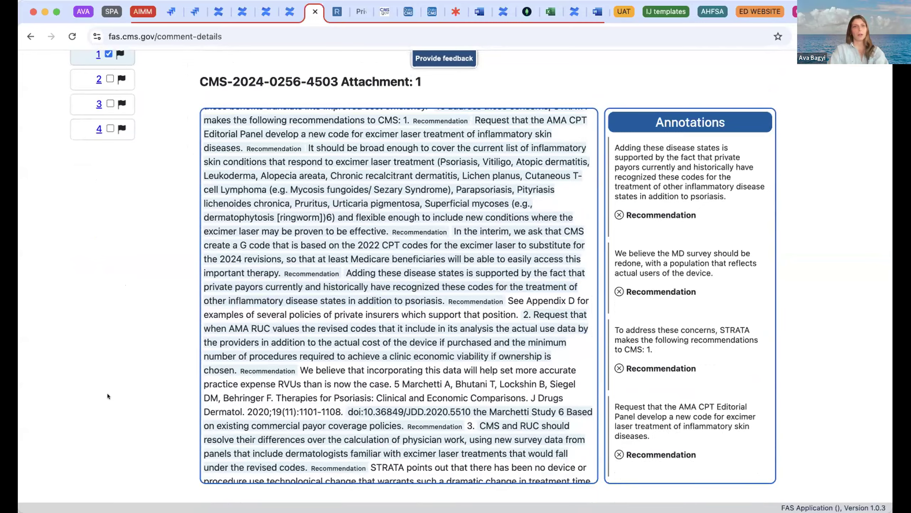
pyautogui.scroll(3, 107, 393)
pyautogui.scroll(2, 140, 271)
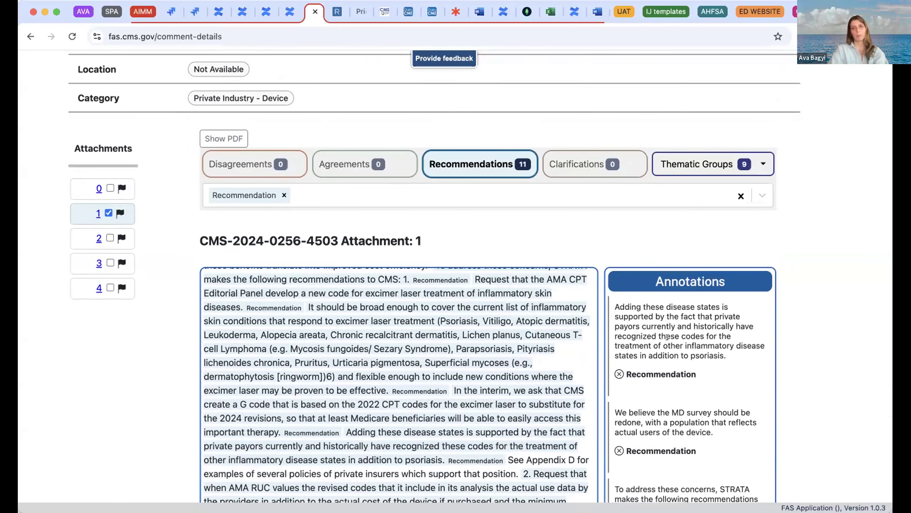
# - Remove the Recommendation annotation "We believe the MD survey should be redone" and check the text of attachment 1
pyautogui.scroll(-3, 668, 396)
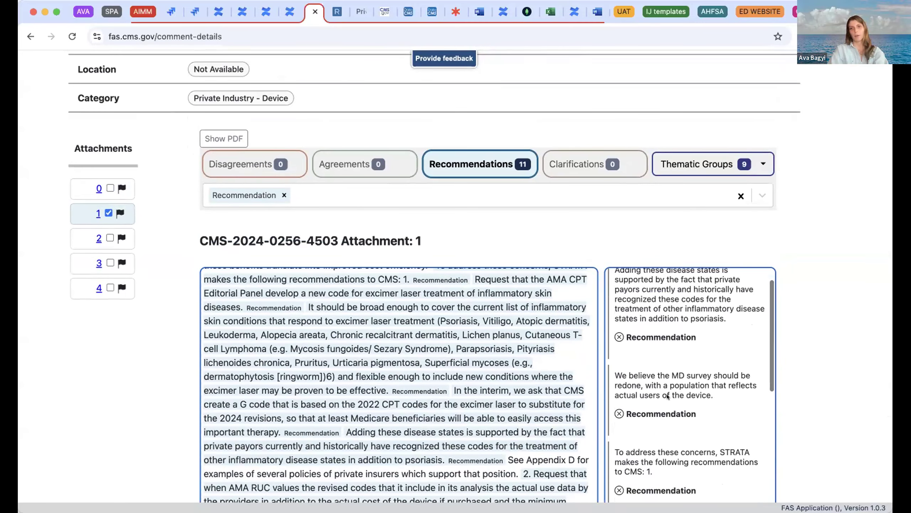
pyautogui.click(611, 391)
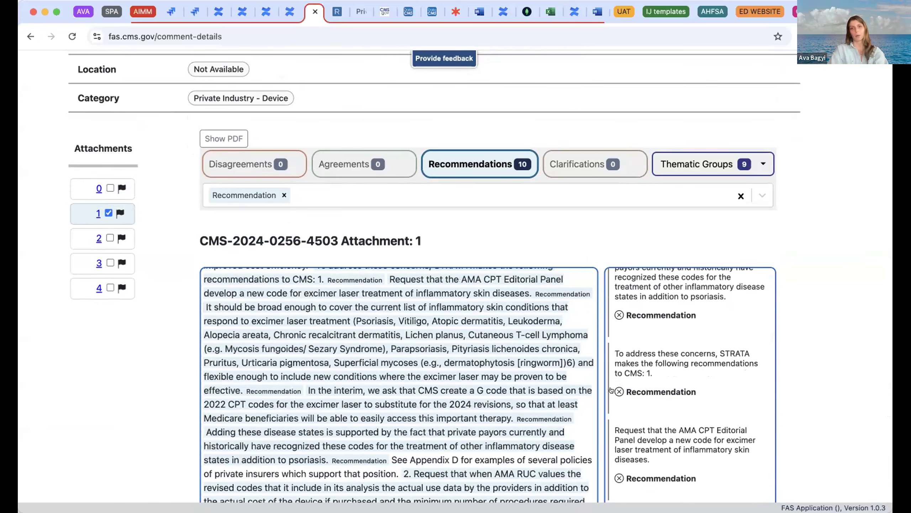
pyautogui.scroll(10, 448, 337)
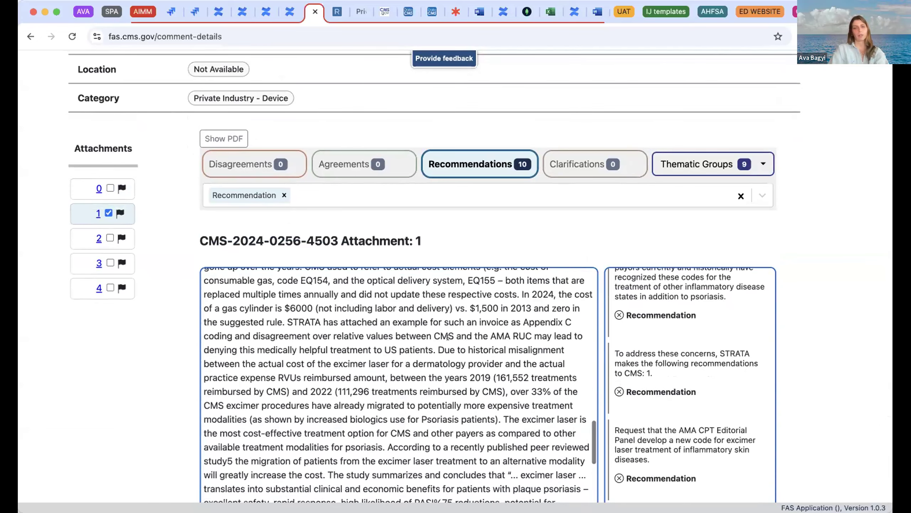
pyautogui.scroll(-15, 448, 337)
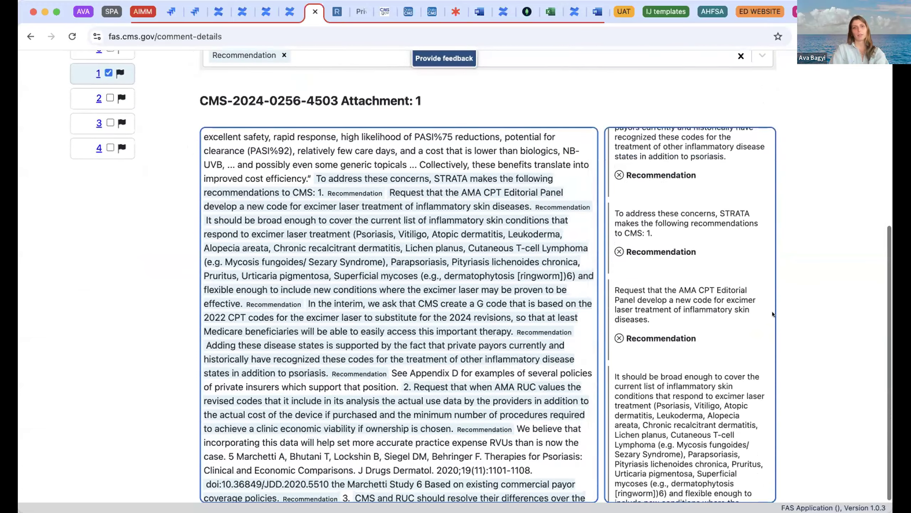
# - Open attachment 2, the Data Compendium, and view pages 2 and 3 and the table of contents on page 4
pyautogui.scroll(1, 421, 307)
pyautogui.scroll(5, 104, 215)
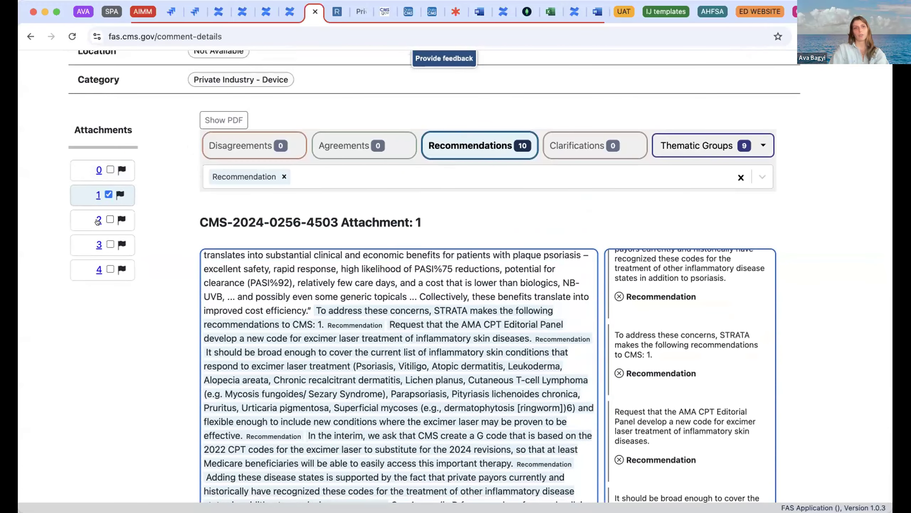
pyautogui.click(98, 220)
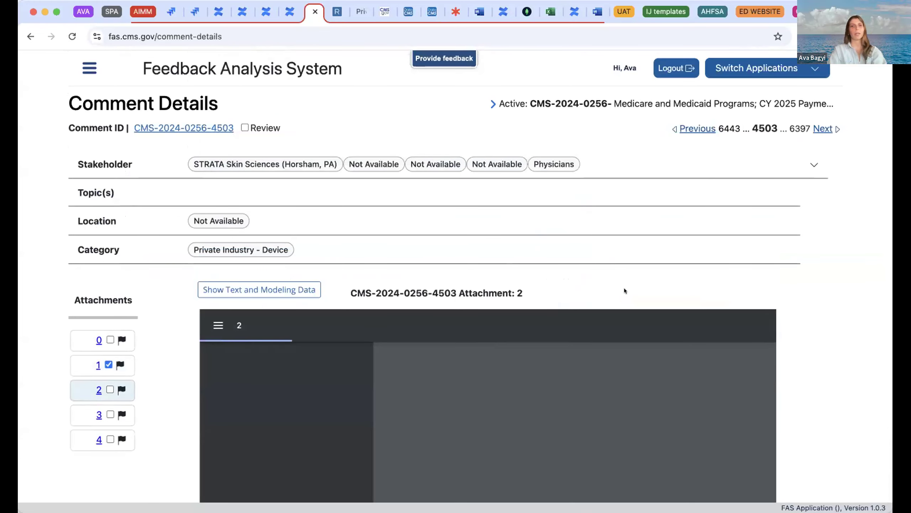
pyautogui.scroll(-2, 807, 299)
pyautogui.scroll(-2, 808, 299)
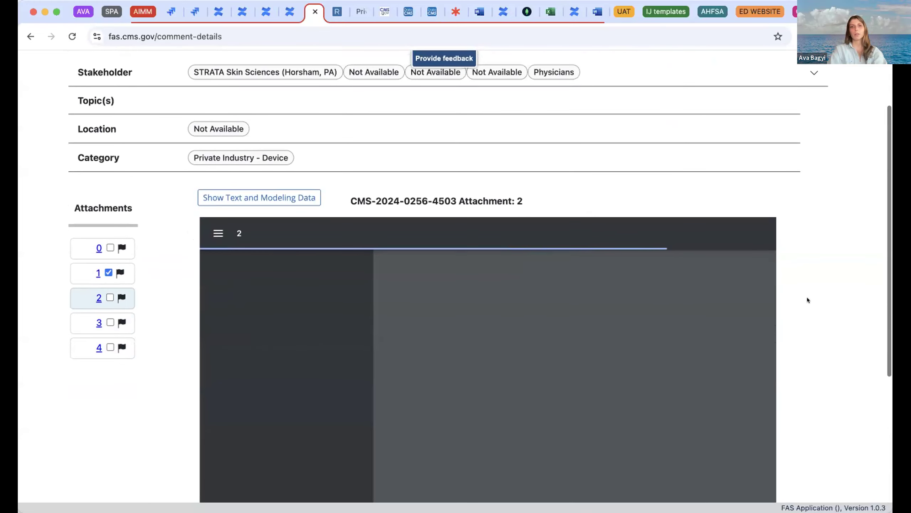
pyautogui.scroll(-3, 807, 299)
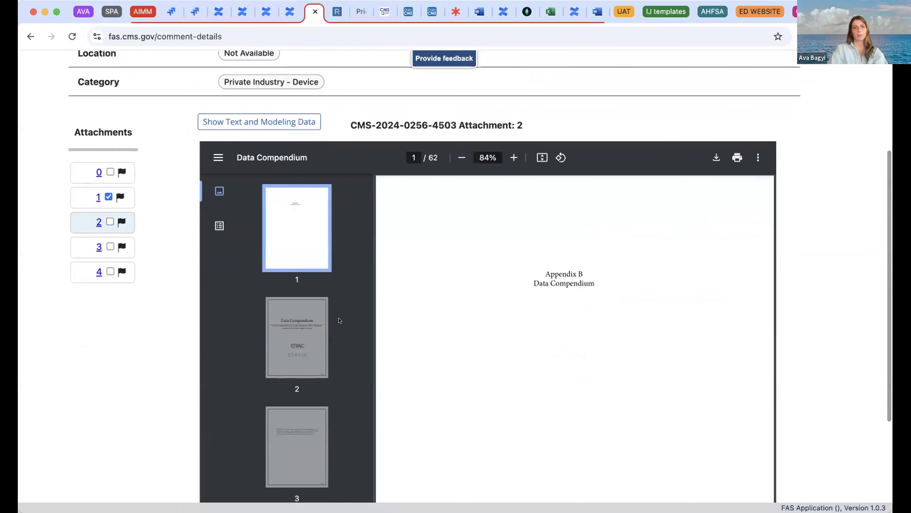
pyautogui.click(297, 338)
pyautogui.scroll(-2, 284, 360)
pyautogui.click(284, 360)
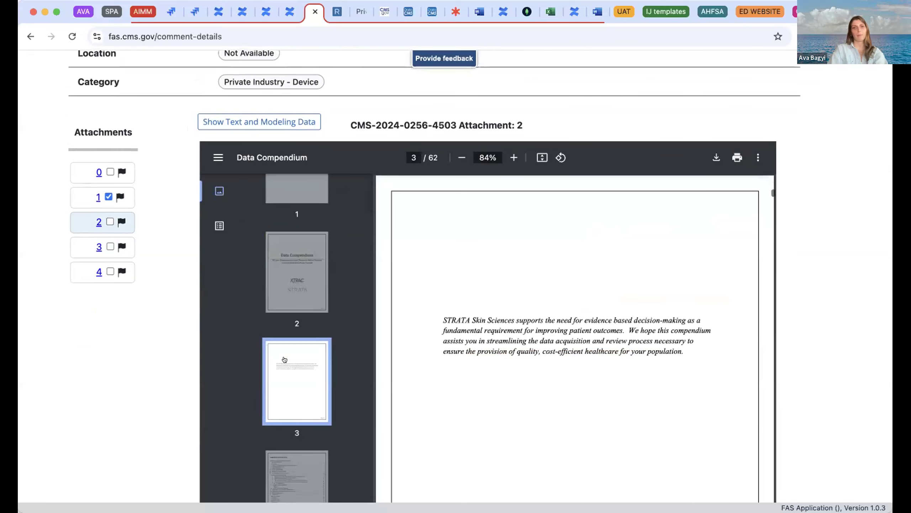
pyautogui.scroll(-3, 284, 358)
pyautogui.click(273, 343)
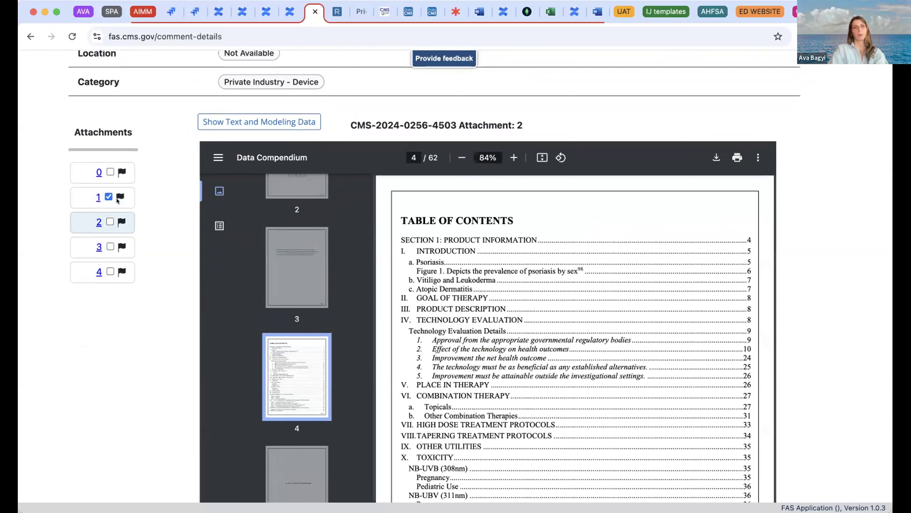
# - Open attachment 3 to view the invoice on page 2, and open attachment 4 at its Appendix D title page
pyautogui.click(98, 247)
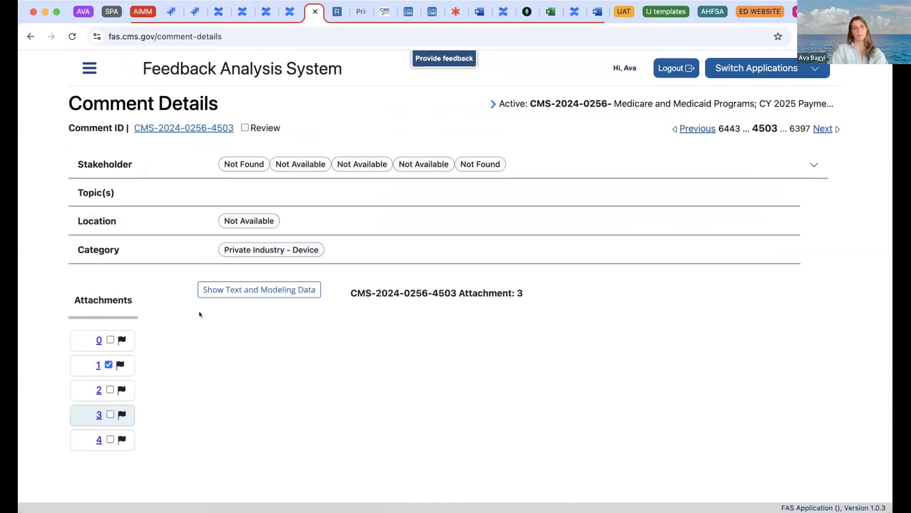
pyautogui.scroll(-3, 167, 330)
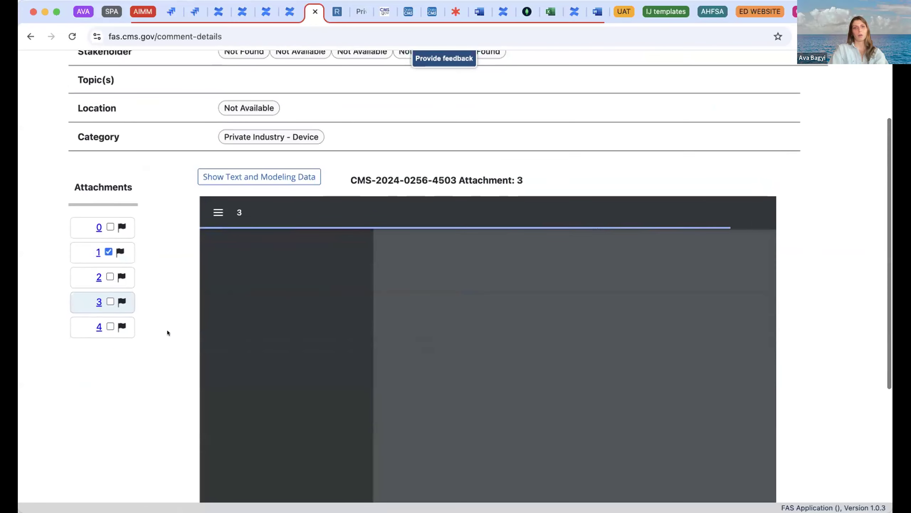
pyautogui.scroll(-3, 167, 333)
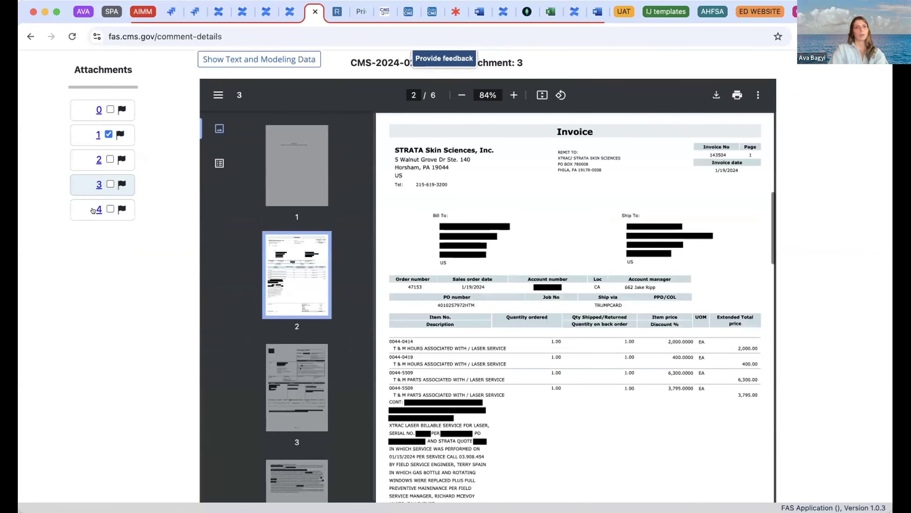
pyautogui.click(94, 209)
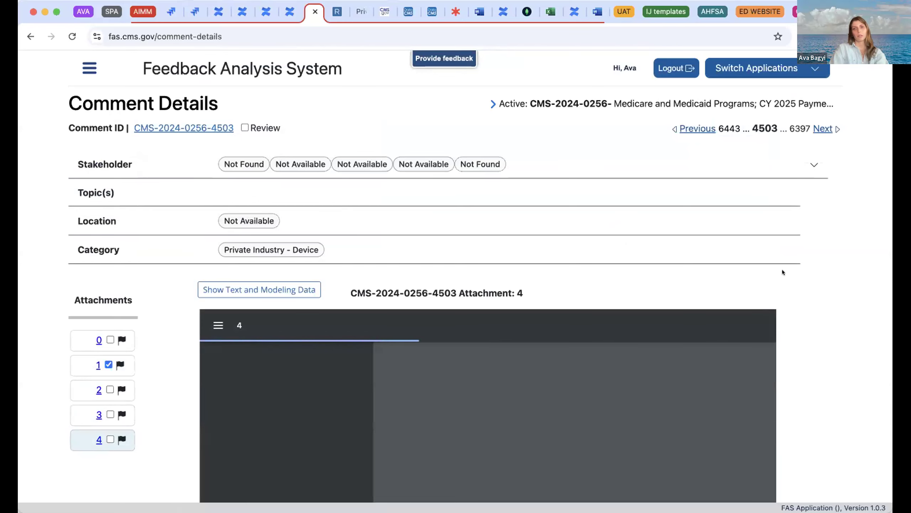
pyautogui.scroll(-5, 781, 269)
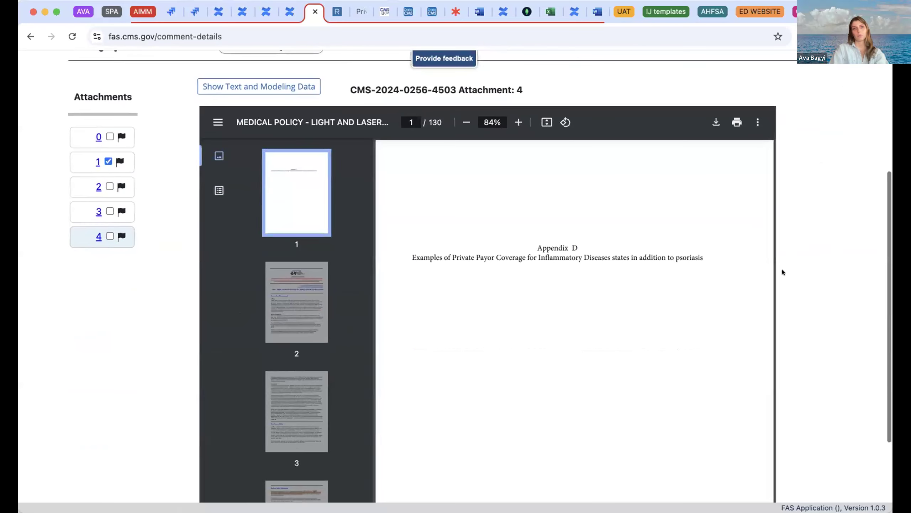
# - View page 2 of the medical policy in attachment 4 and return to attachment 1
pyautogui.click(311, 270)
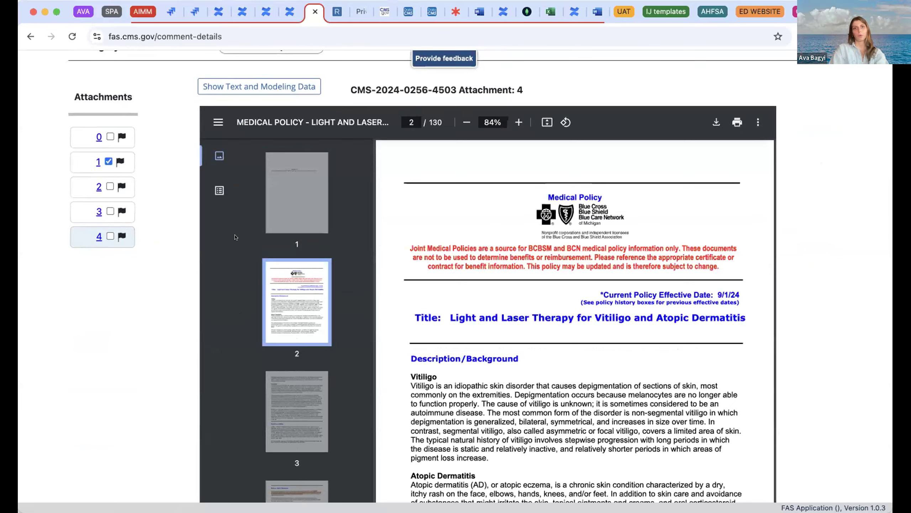
pyautogui.scroll(4, 168, 224)
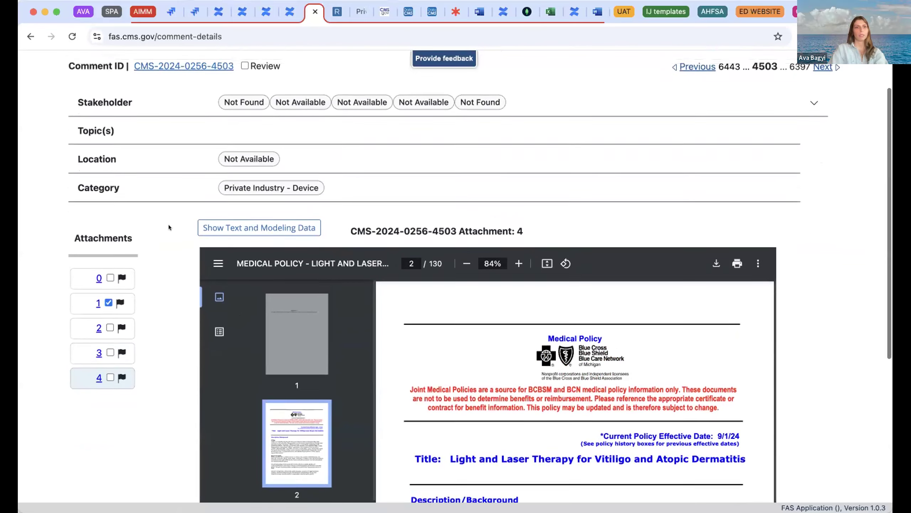
pyautogui.scroll(1, 168, 224)
pyautogui.click(95, 328)
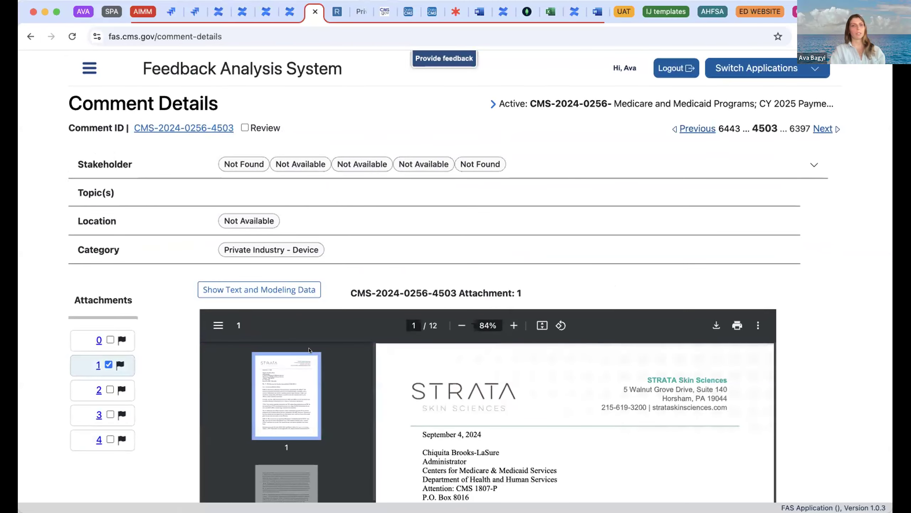
pyautogui.click(245, 128)
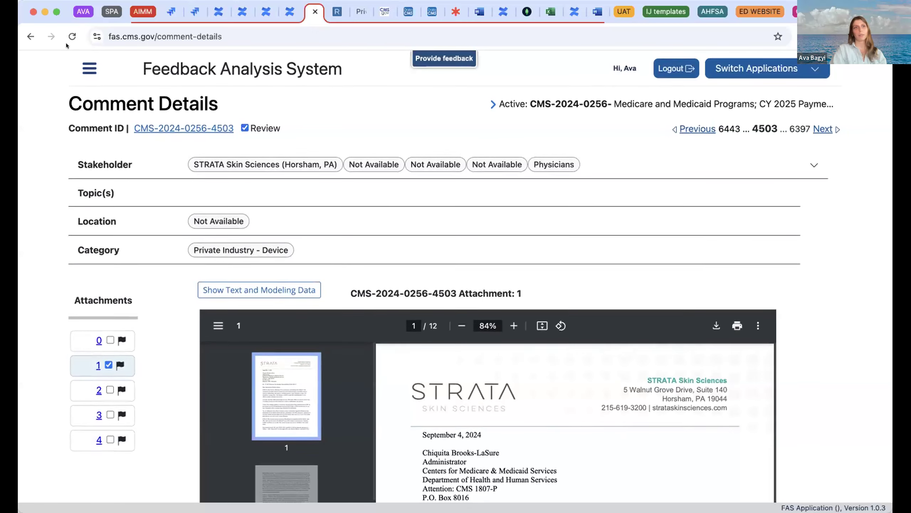
pyautogui.click(90, 68)
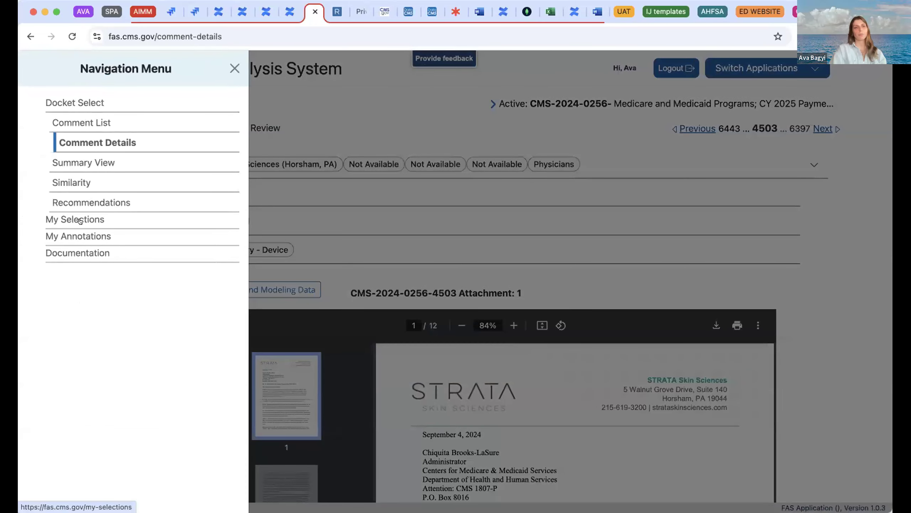
pyautogui.click(99, 220)
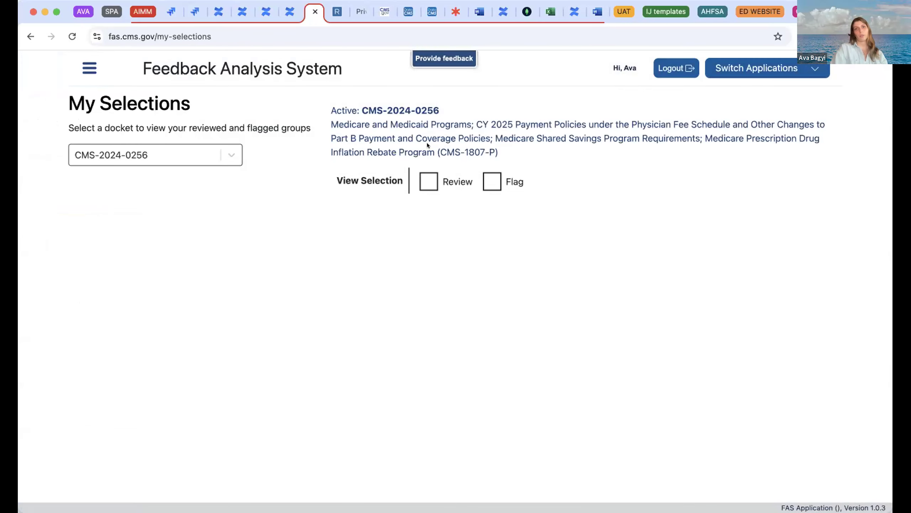
pyautogui.click(427, 183)
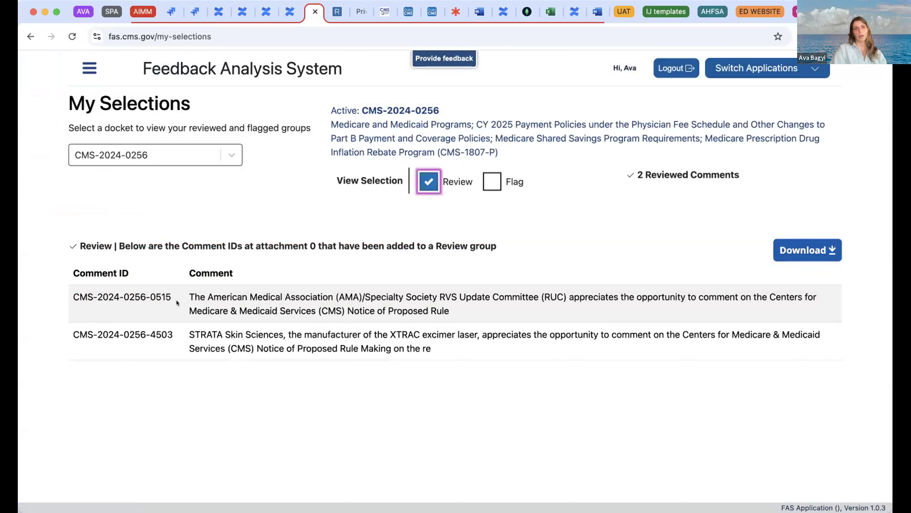
pyautogui.moveTo(183, 334); pyautogui.dragTo(309, 331)
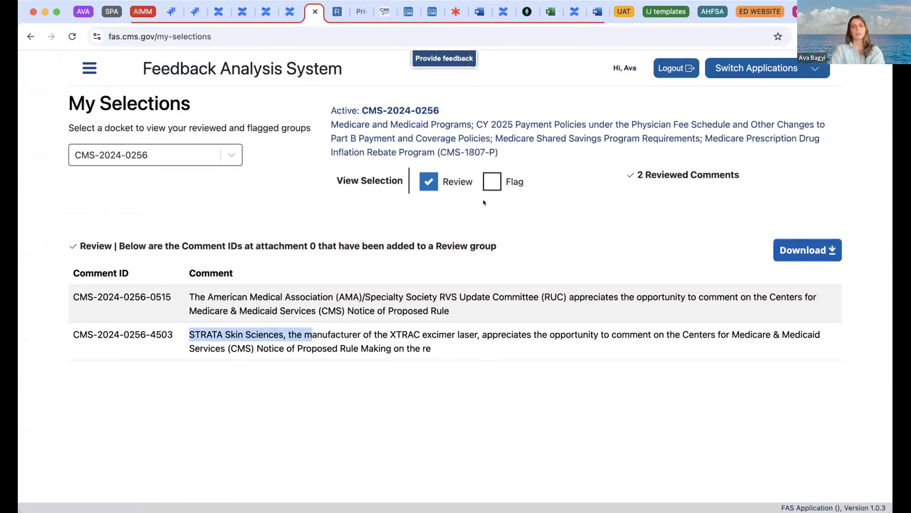
# - Show the docket's flagged comments alongside the reviewed ones and look over both lists
pyautogui.click(492, 181)
pyautogui.scroll(-3, 425, 269)
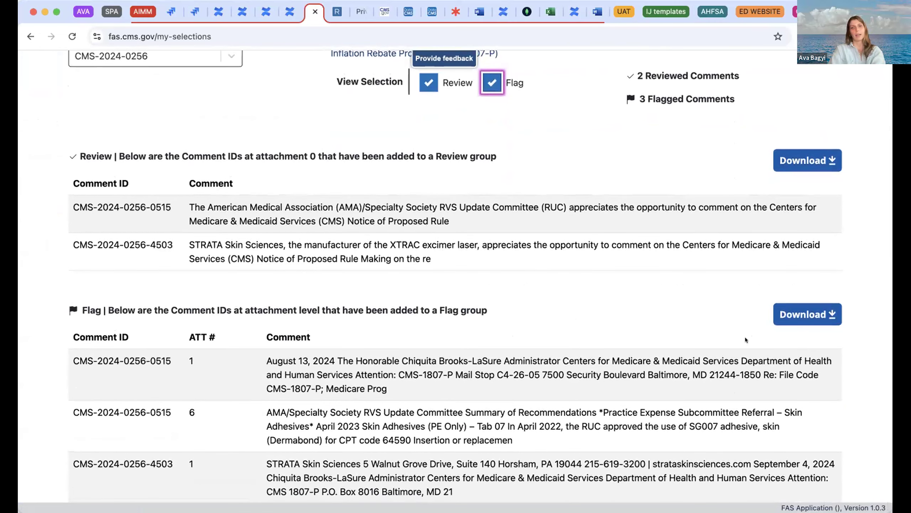
pyautogui.scroll(3, 607, 271)
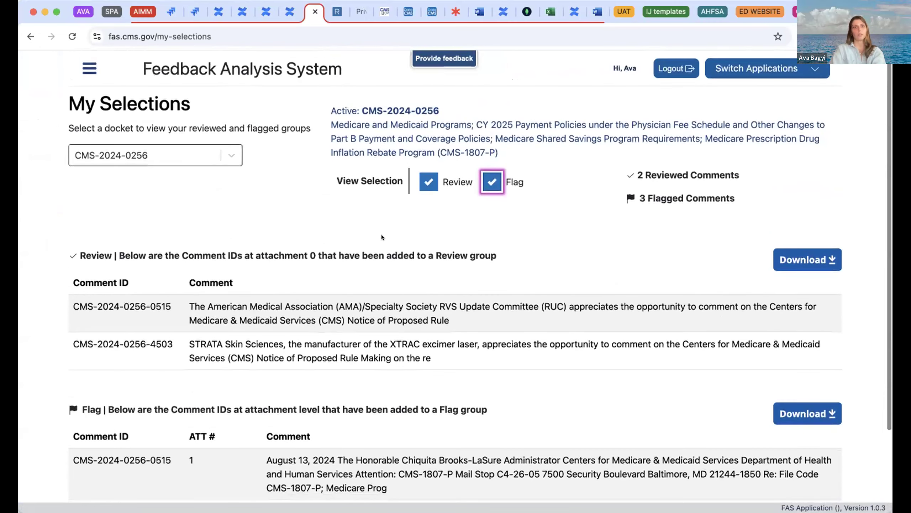
# - Open the Similarity dashboard and filter docket CMS-2024-0256 to show only GROUP-151
pyautogui.click(80, 69)
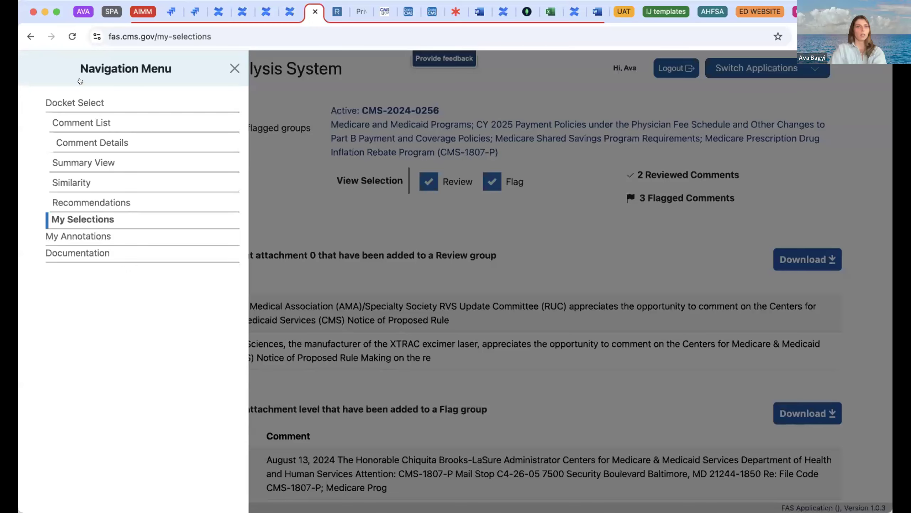
pyautogui.click(72, 182)
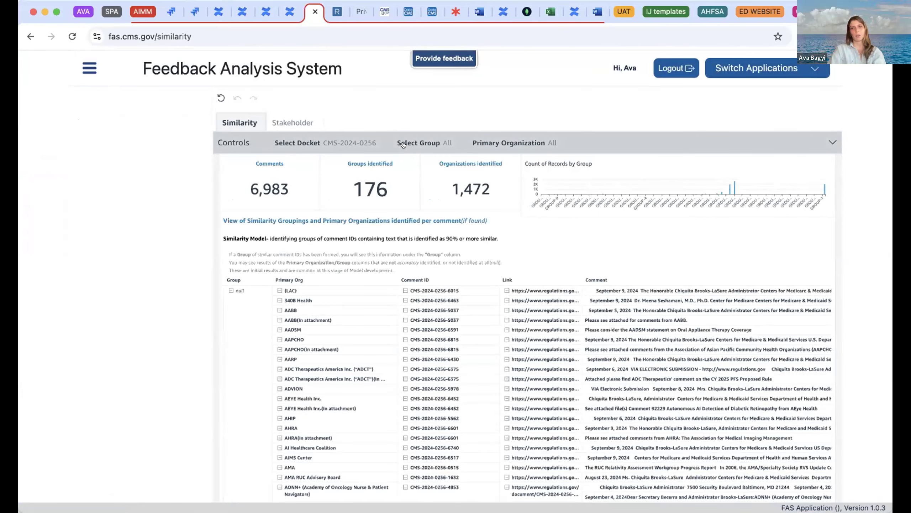
pyautogui.click(403, 144)
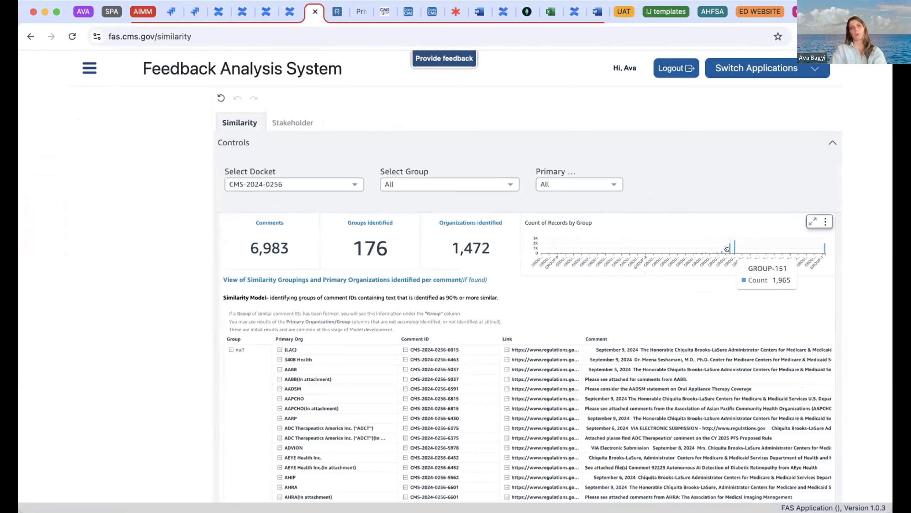
pyautogui.click(411, 179)
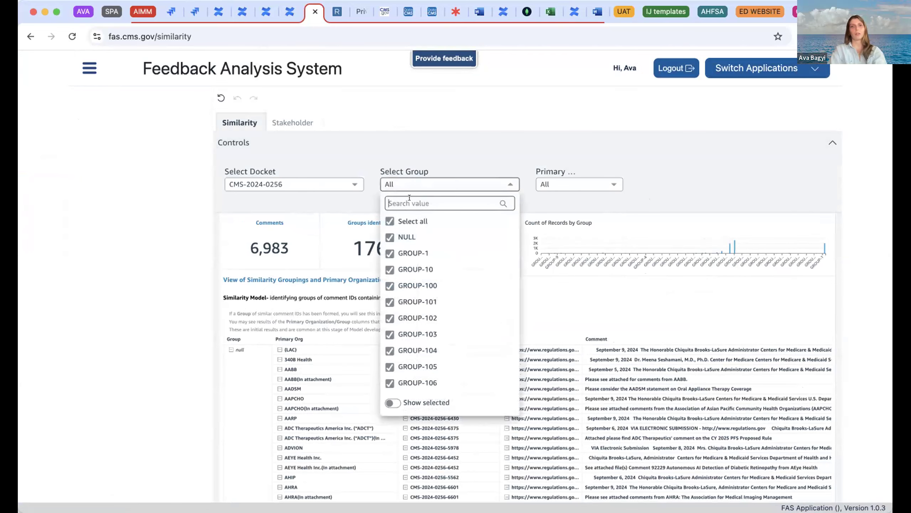
pyautogui.write('151')
pyautogui.click(389, 221)
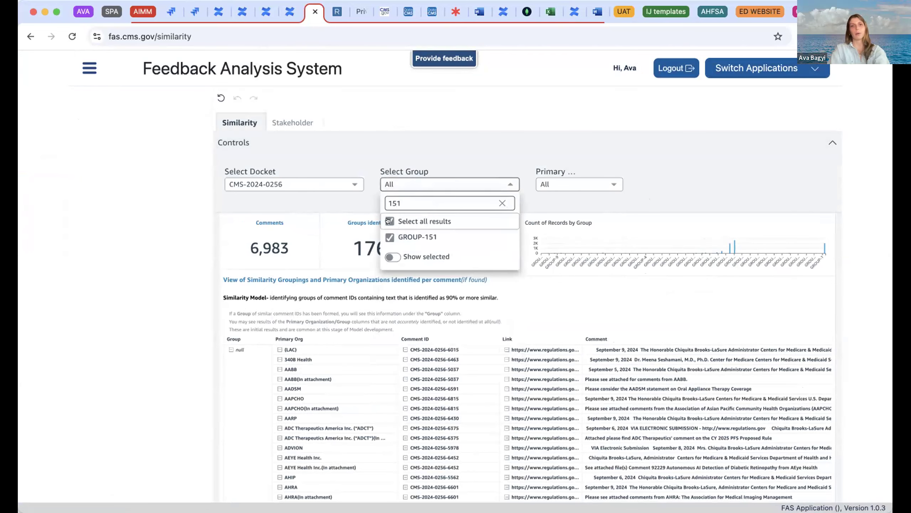
pyautogui.click(389, 234)
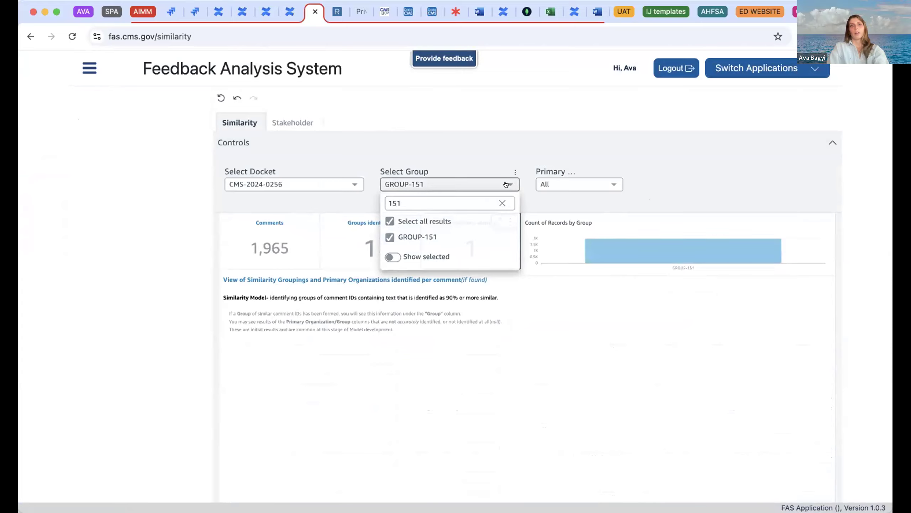
pyautogui.click(468, 137)
# - Examine the GROUP-151 comment list, comparing the comment texts and checking the count column
pyautogui.scroll(-2, 426, 131)
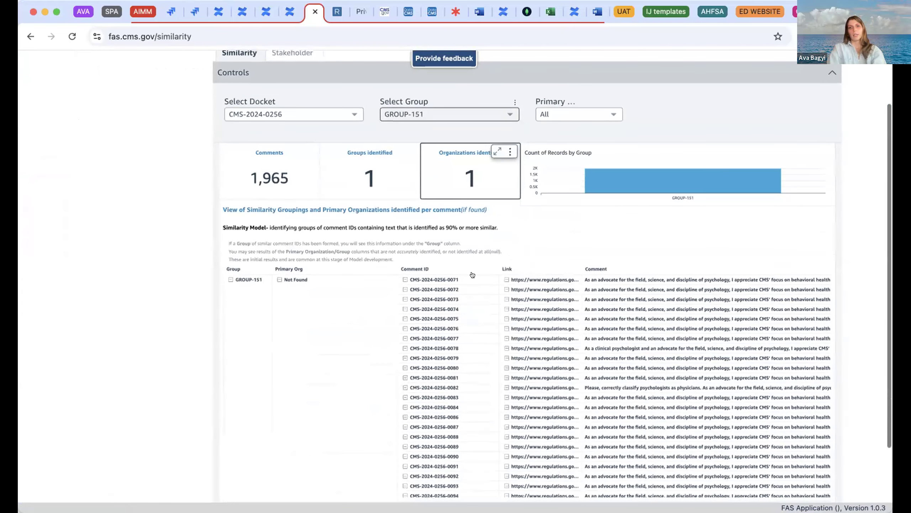
pyautogui.hscroll(5, 481, 301)
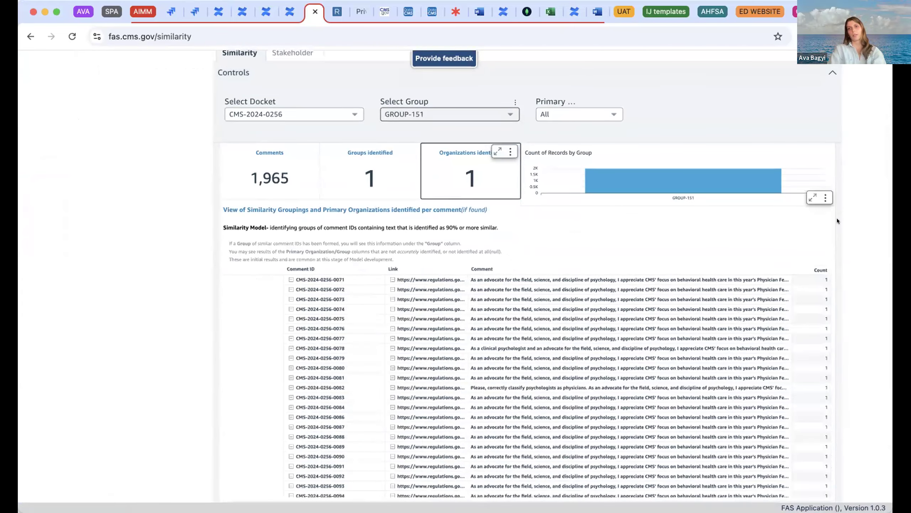
pyautogui.scroll(-3, 837, 220)
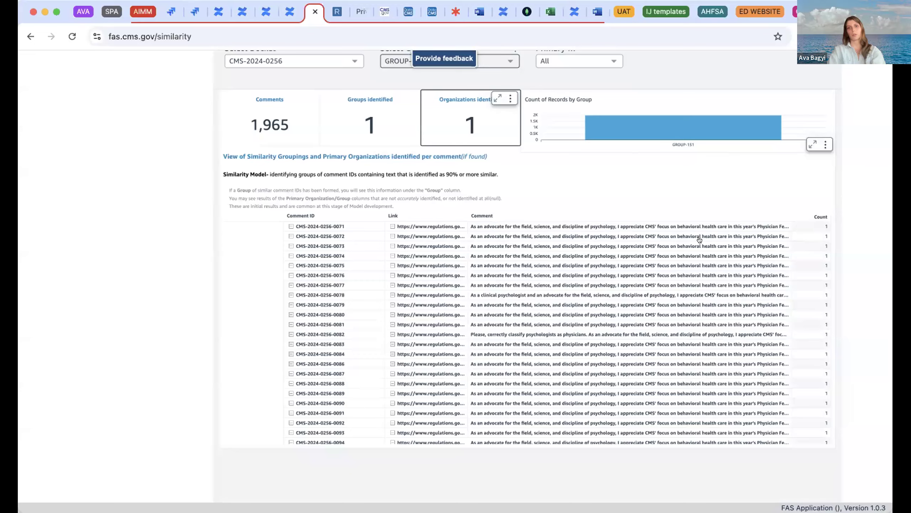
pyautogui.scroll(5, 699, 240)
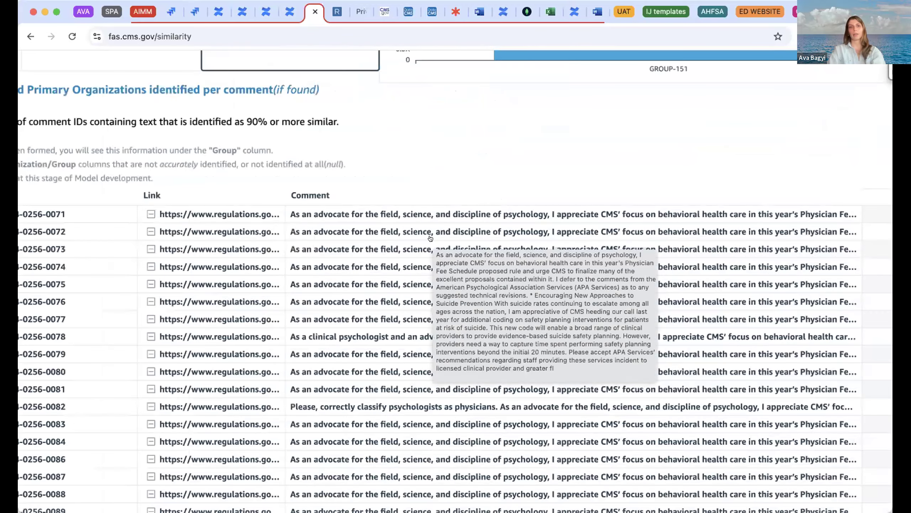
pyautogui.scroll(-3, 429, 236)
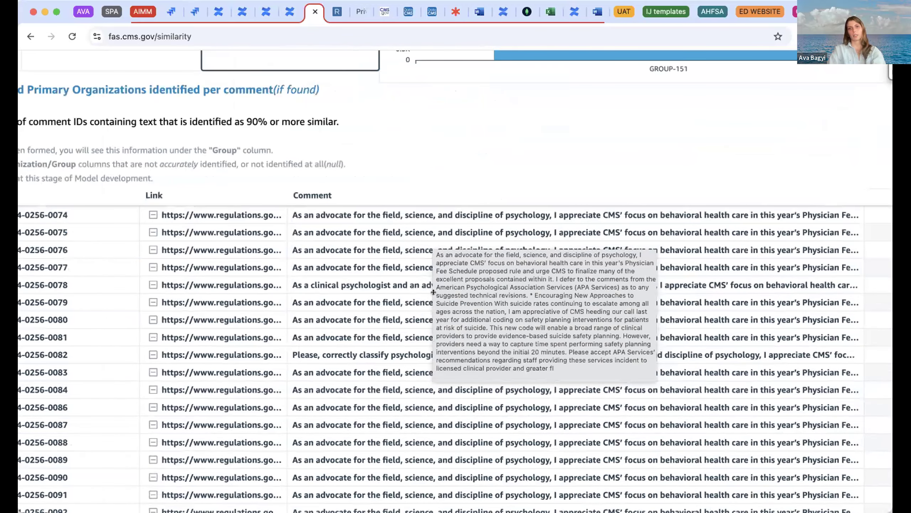
pyautogui.scroll(-6, 434, 303)
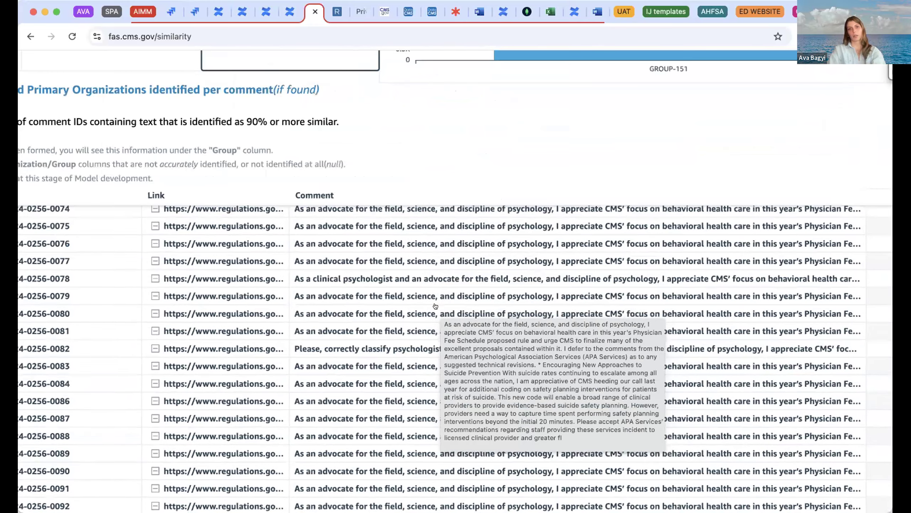
pyautogui.scroll(-1, 449, 414)
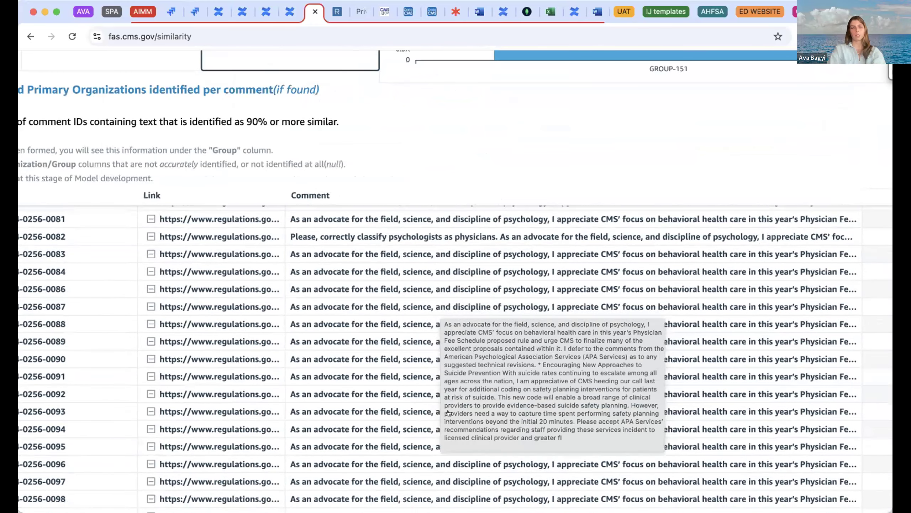
pyautogui.scroll(-5, 529, 197)
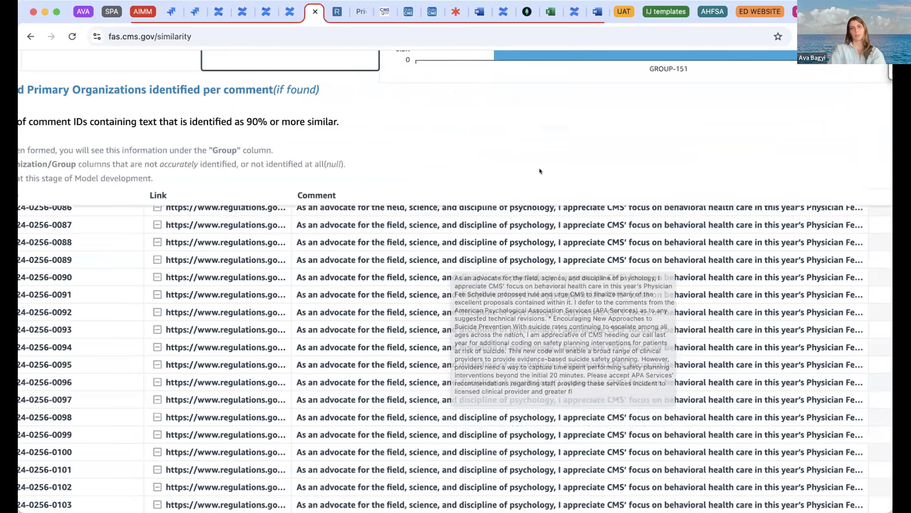
pyautogui.scroll(-5, 540, 171)
pyautogui.scroll(5, 539, 173)
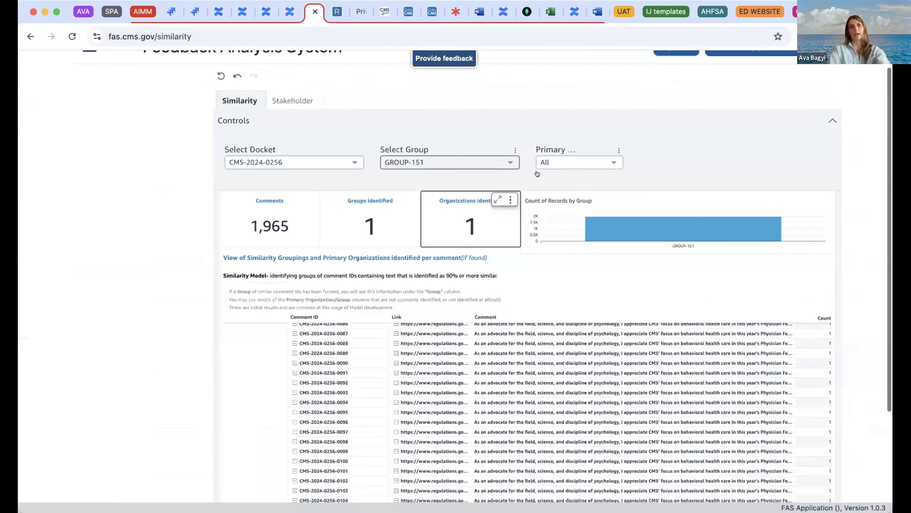
pyautogui.scroll(1, 537, 174)
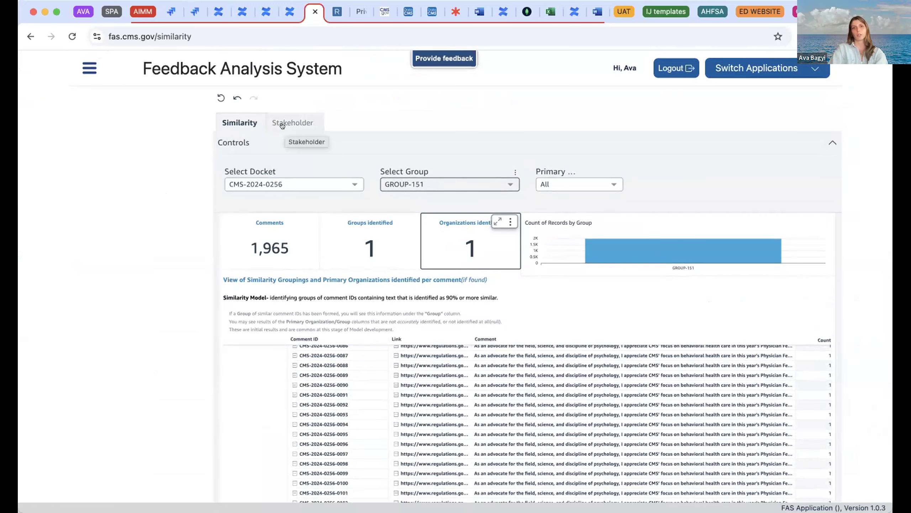
# - Open the Stakeholder dashboard and restrict the stakeholder type to Industry only
pyautogui.click(282, 125)
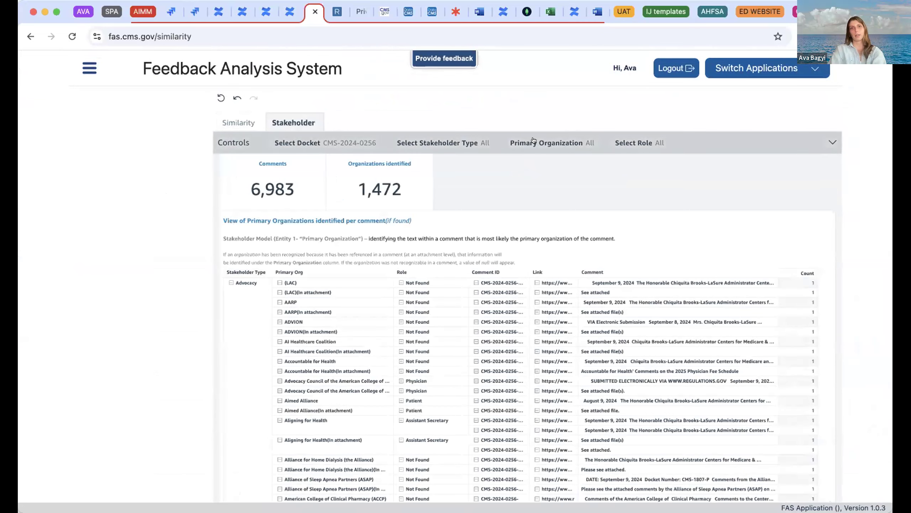
pyautogui.click(524, 143)
pyautogui.click(454, 180)
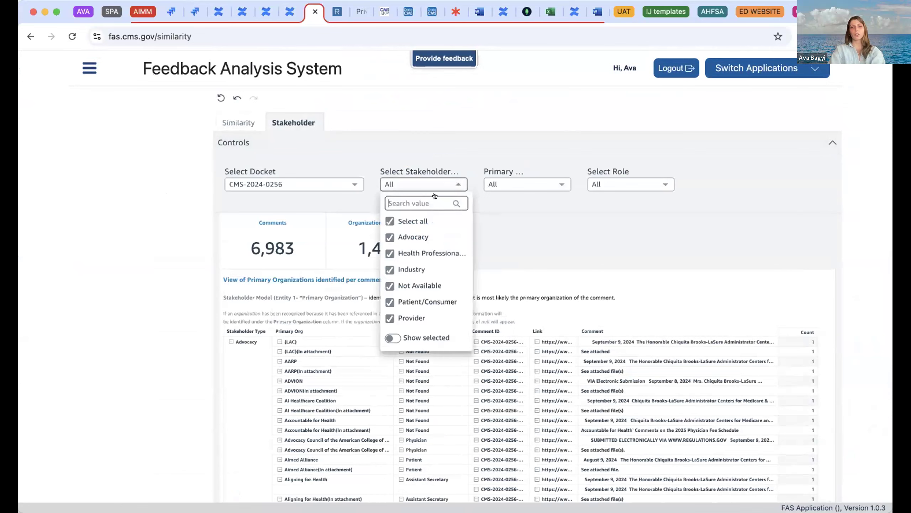
pyautogui.click(391, 222)
pyautogui.click(390, 269)
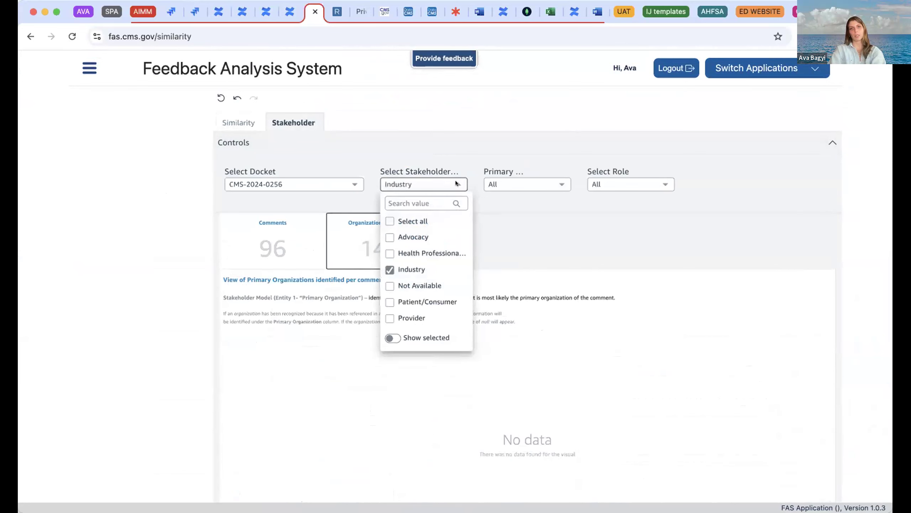
pyautogui.click(528, 214)
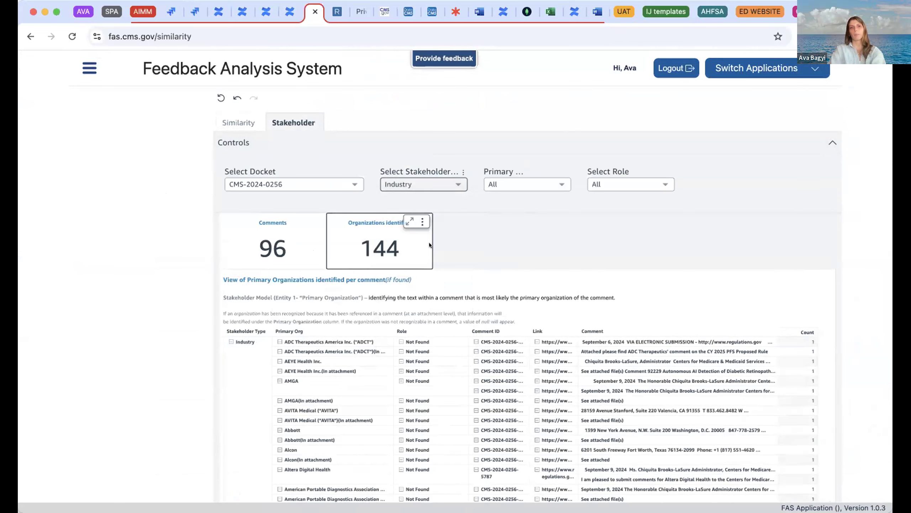
# - Look through the Industry primary organizations and their roles, and check the table's export options
pyautogui.scroll(-3, 771, 200)
pyautogui.scroll(-2, 272, 294)
pyautogui.scroll(-5, 272, 294)
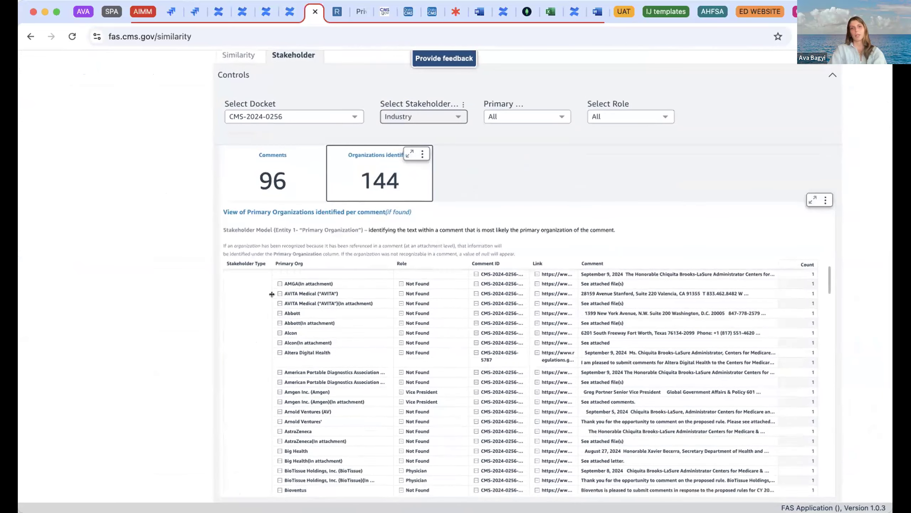
pyautogui.scroll(-3, 402, 352)
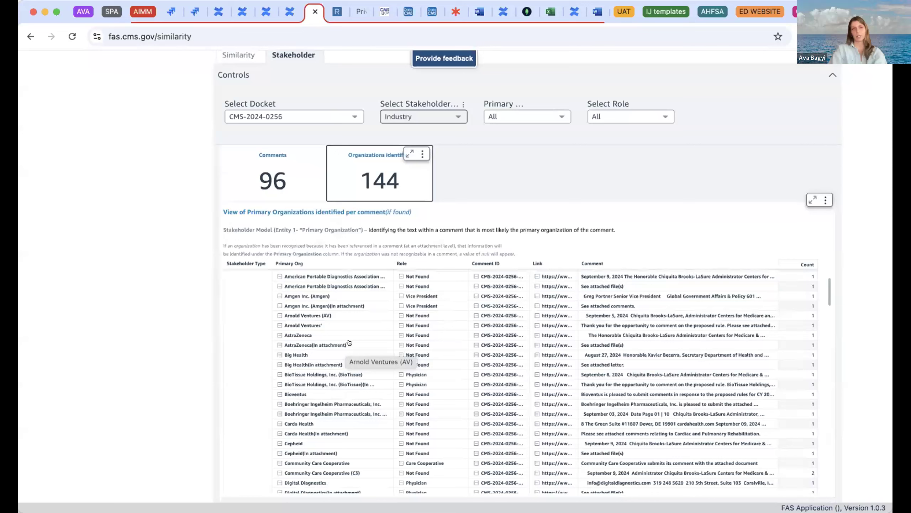
pyautogui.click(825, 200)
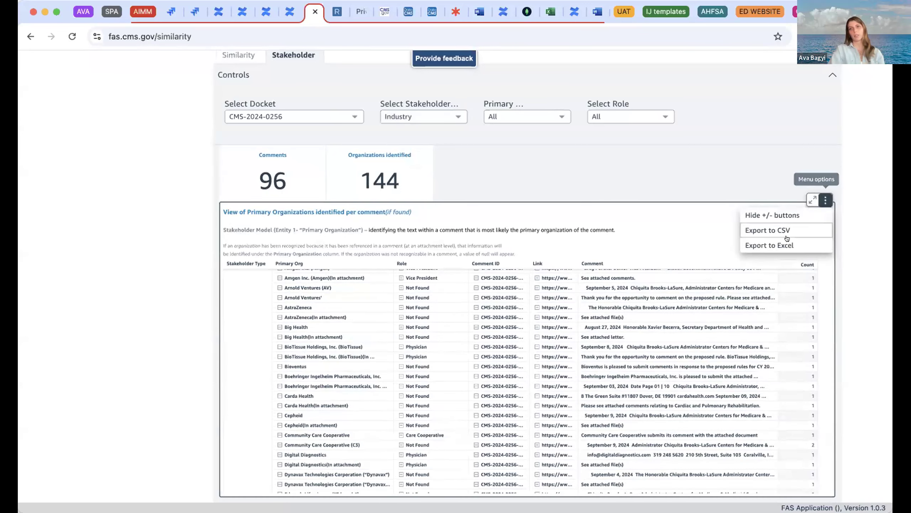
pyautogui.click(751, 171)
pyautogui.scroll(3, 555, 199)
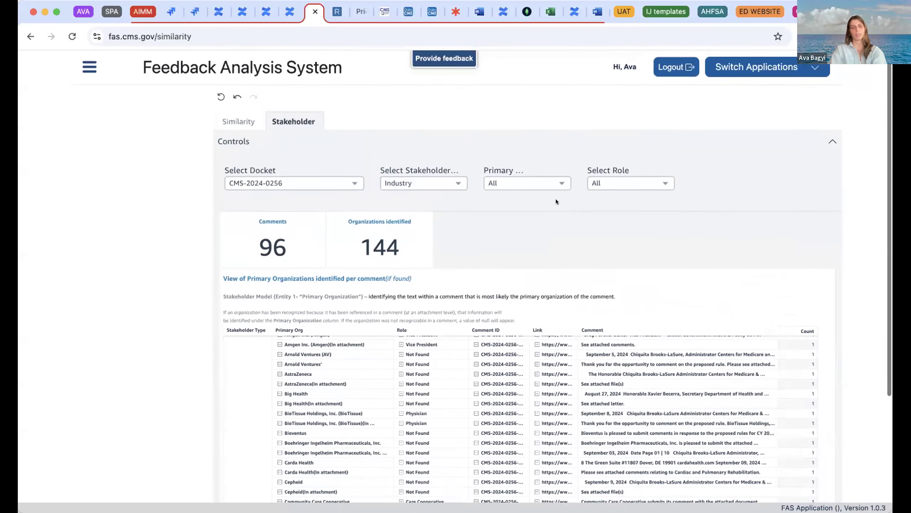
pyautogui.scroll(10, 388, 340)
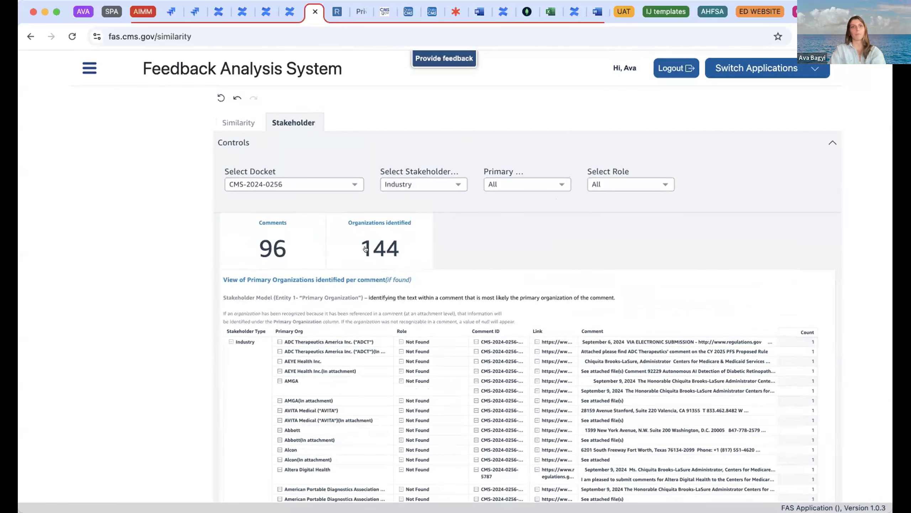
# - Open the Summary View and look over the comment charts by category, date posted, topic and state
pyautogui.click(89, 69)
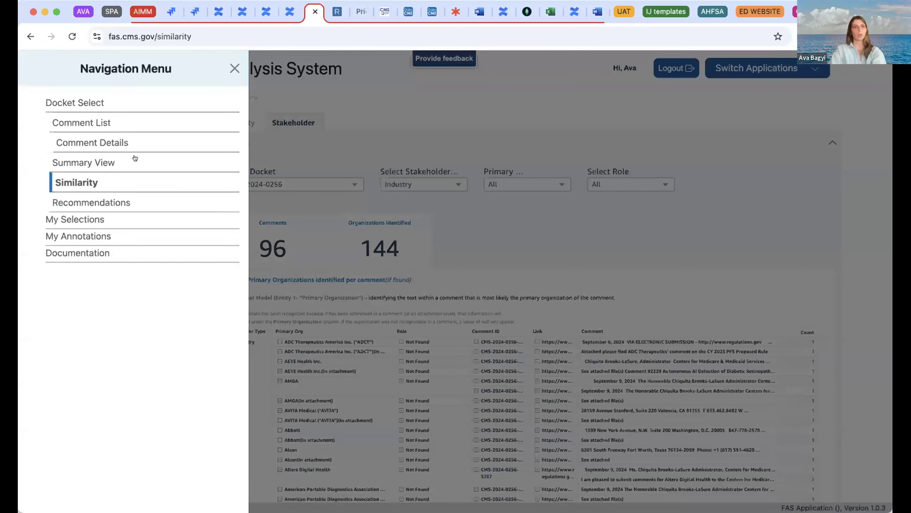
pyautogui.click(89, 162)
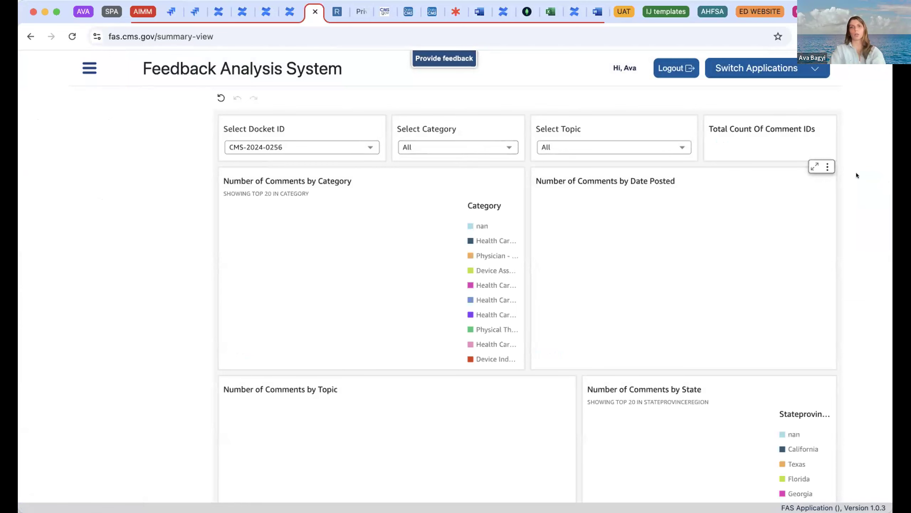
pyautogui.scroll(-2, 857, 175)
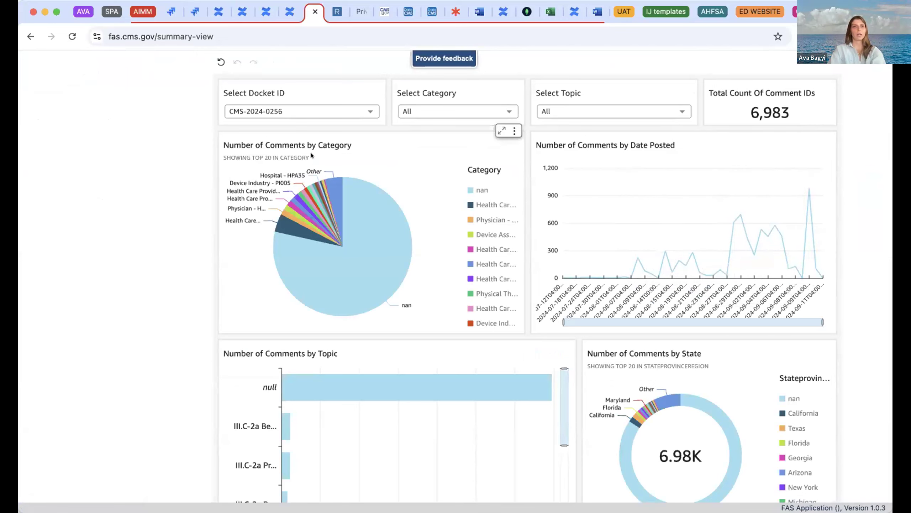
pyautogui.scroll(-5, 411, 197)
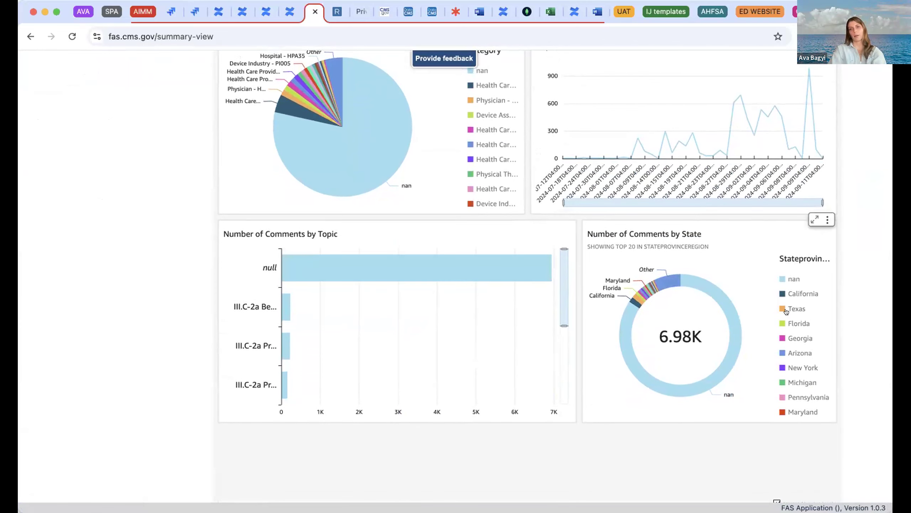
pyautogui.scroll(5, 163, 237)
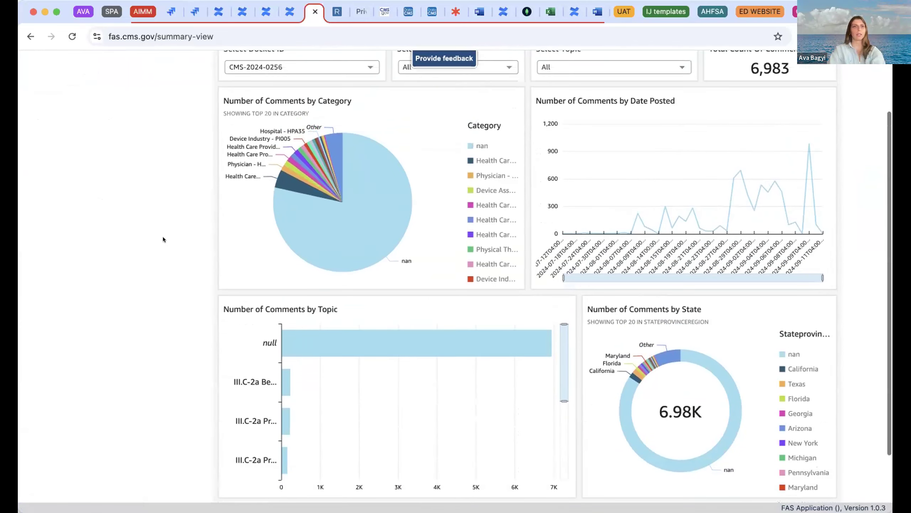
pyautogui.scroll(1, 98, 86)
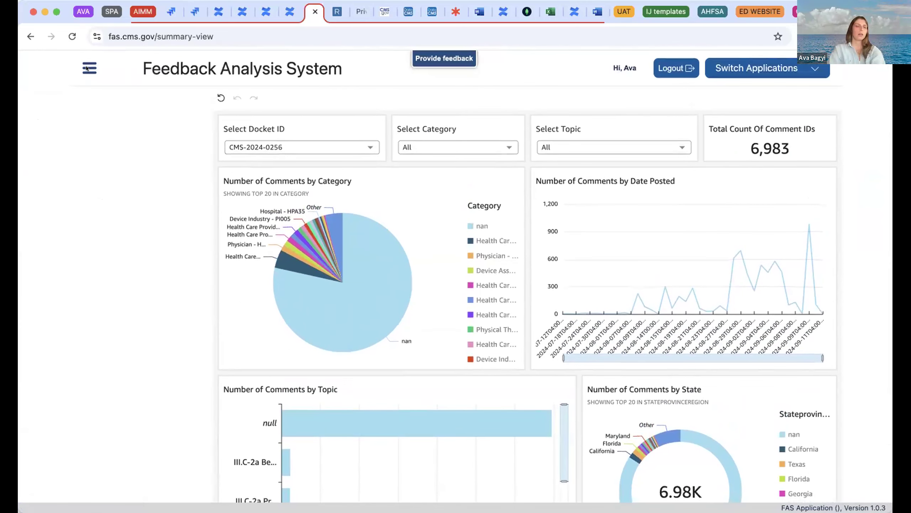
# - Open My Annotations, display only the Recommendations for docket CMS-2024-0256, and read through those for comment 4503
pyautogui.click(89, 67)
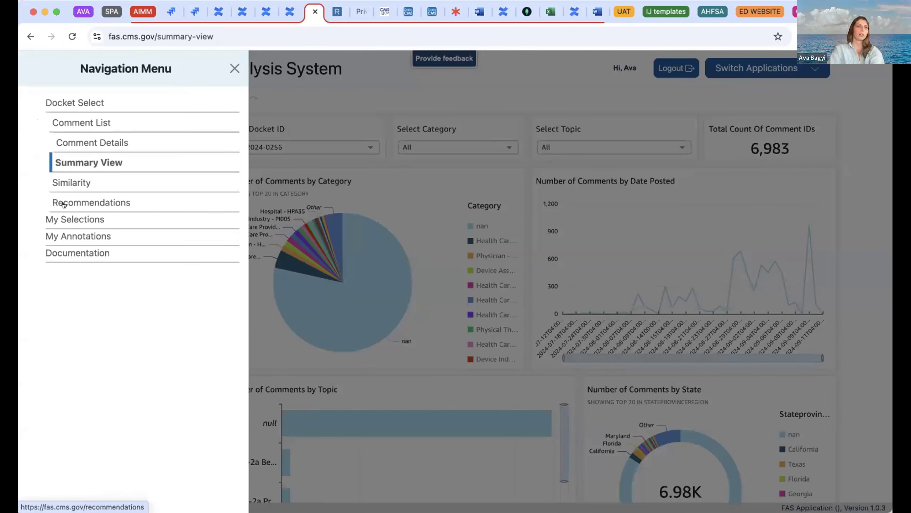
pyautogui.click(64, 236)
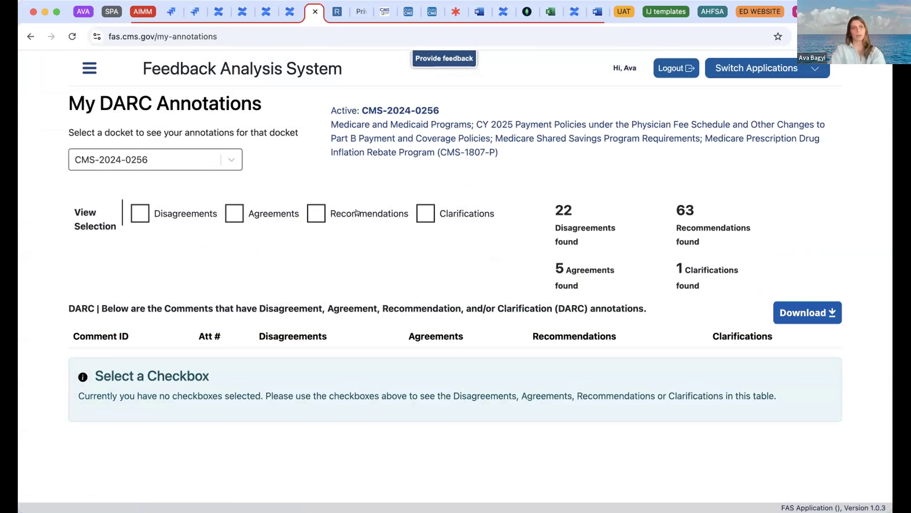
pyautogui.click(318, 213)
pyautogui.scroll(-2, 574, 186)
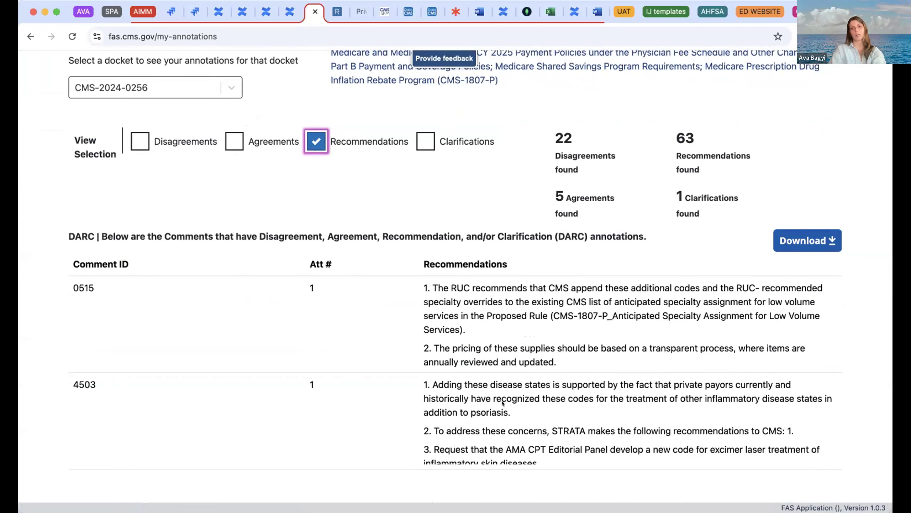
pyautogui.scroll(-5, 503, 402)
pyautogui.scroll(-10, 503, 393)
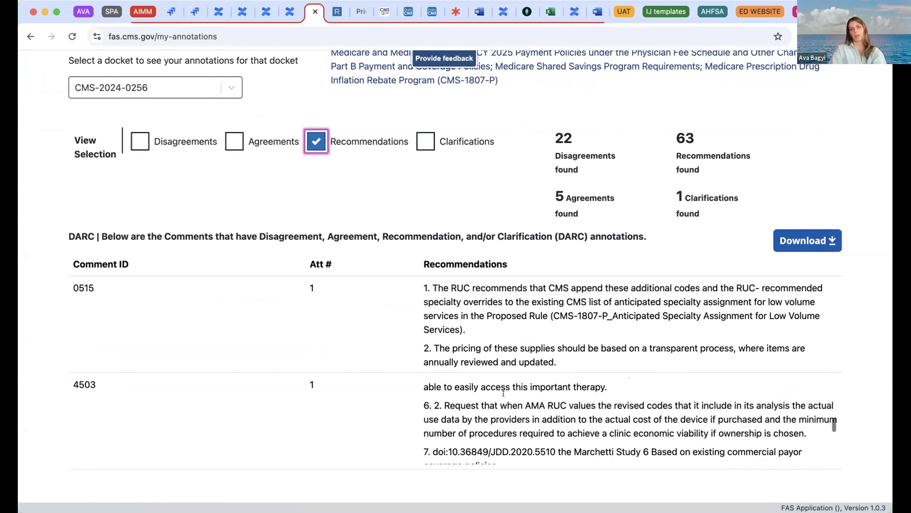
pyautogui.scroll(-3, 495, 406)
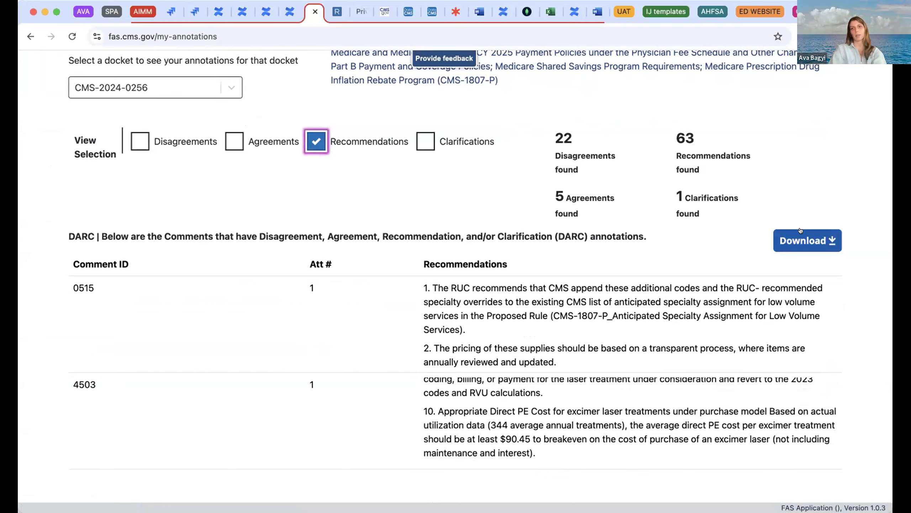
pyautogui.scroll(2, 783, 175)
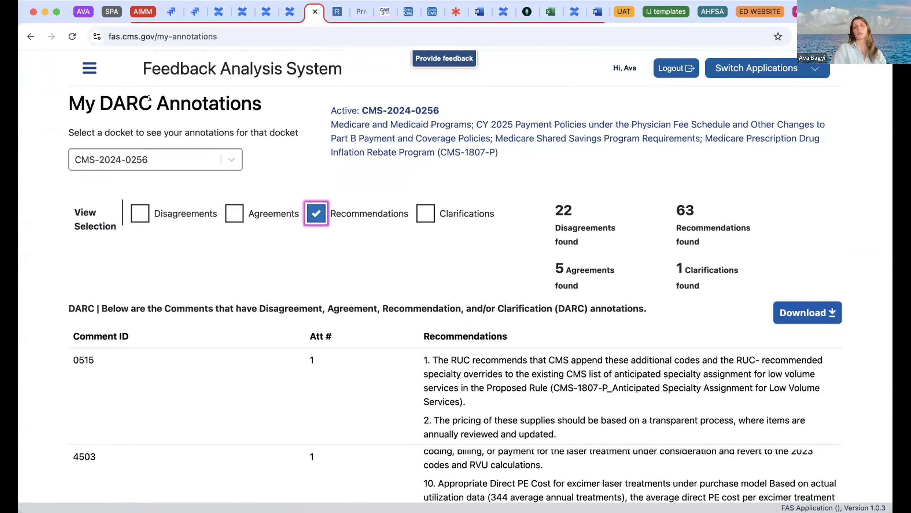
# - Return to Docket Select, switch to the 2567 application, and collapse the filter controls on its Severity dashboard
pyautogui.click(87, 63)
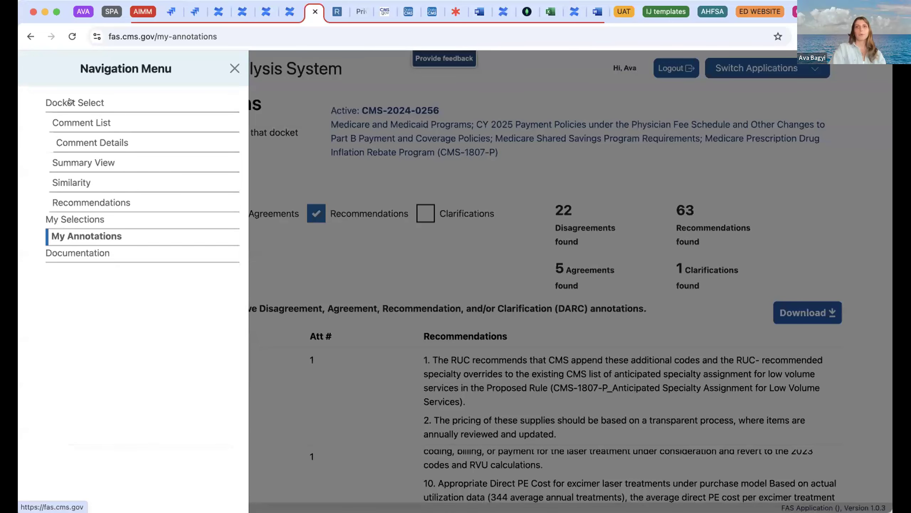
pyautogui.click(70, 102)
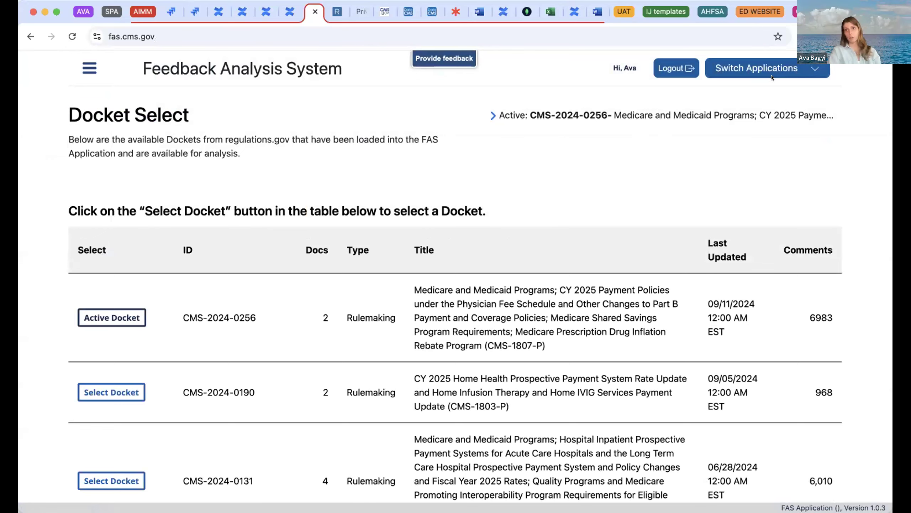
pyautogui.click(805, 66)
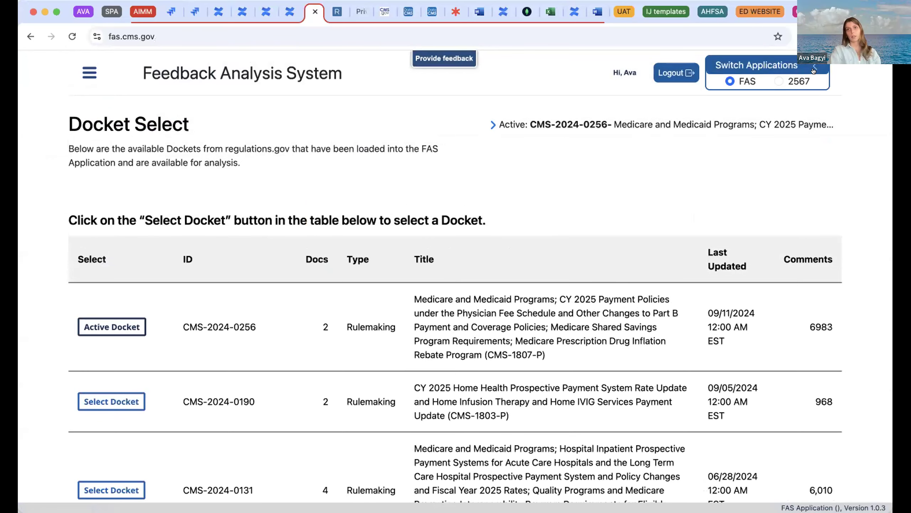
pyautogui.click(773, 81)
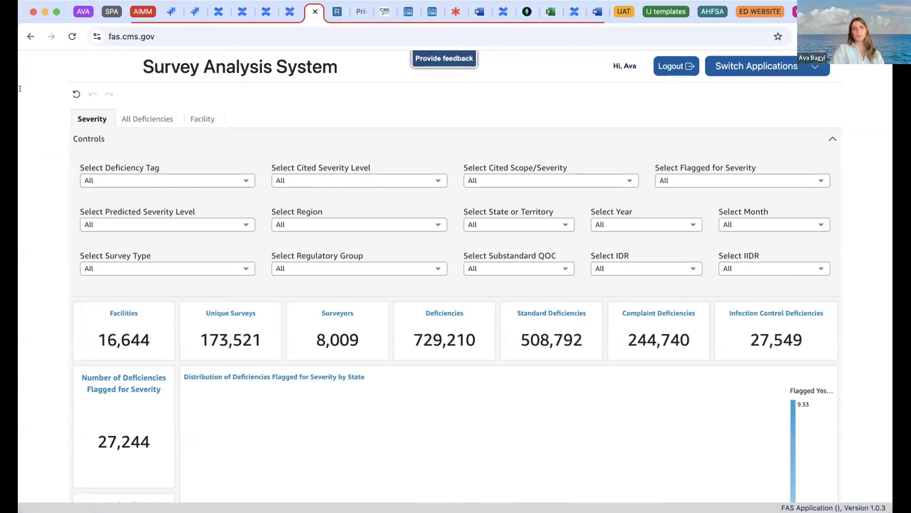
pyautogui.click(198, 133)
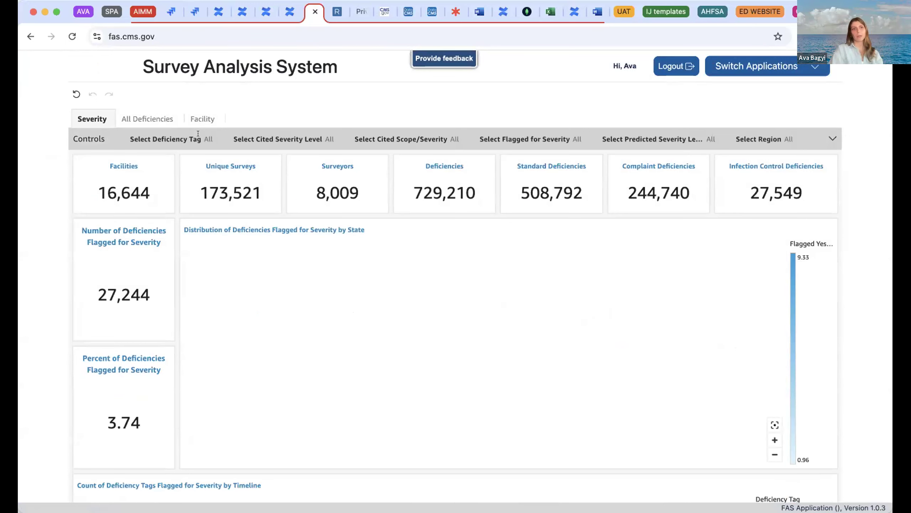
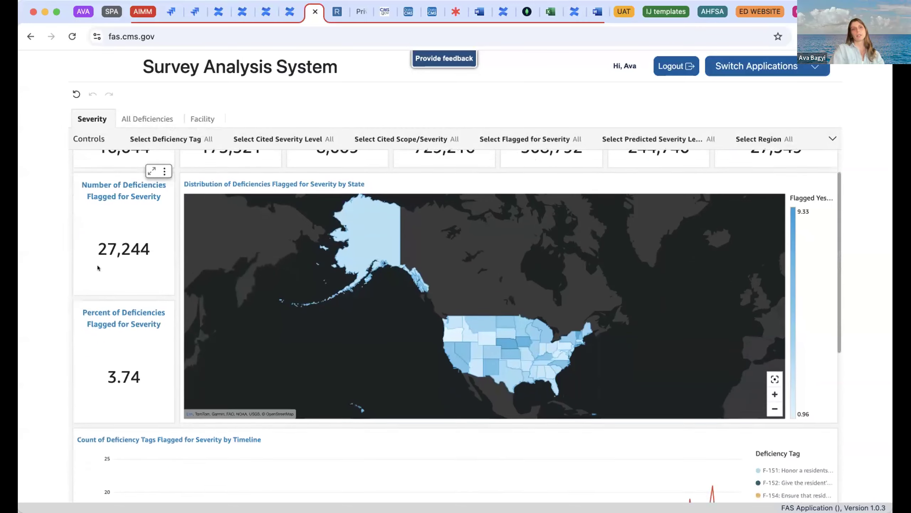
# - Filter the Severity dashboard to the year 2024 only and collapse the filter controls
pyautogui.click(125, 139)
pyautogui.click(641, 226)
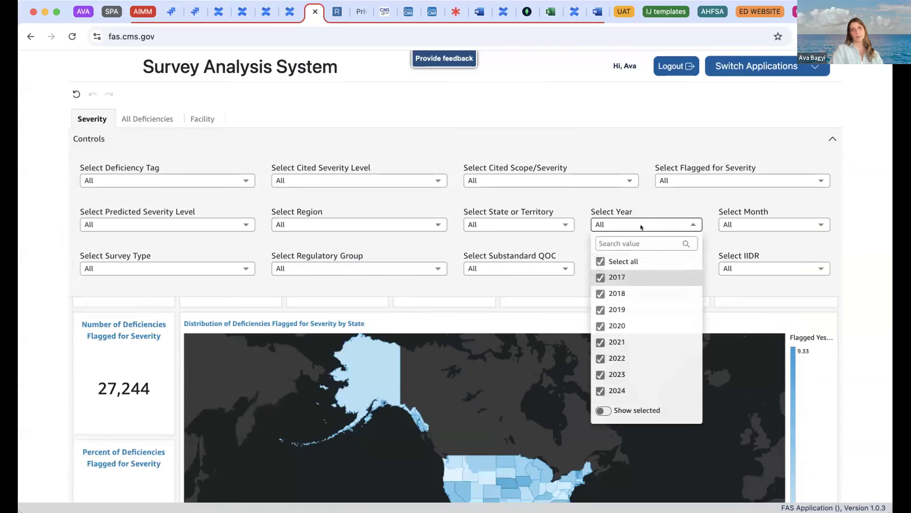
pyautogui.click(618, 262)
pyautogui.click(618, 390)
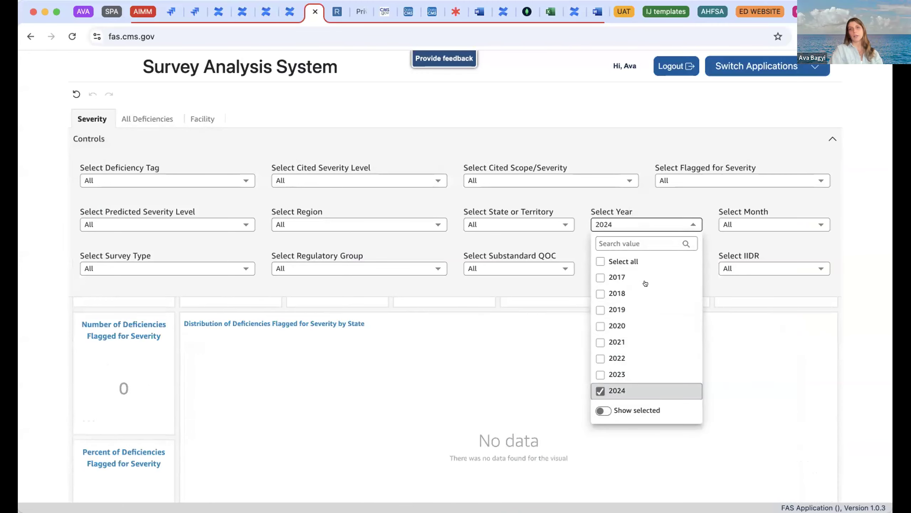
pyautogui.click(662, 220)
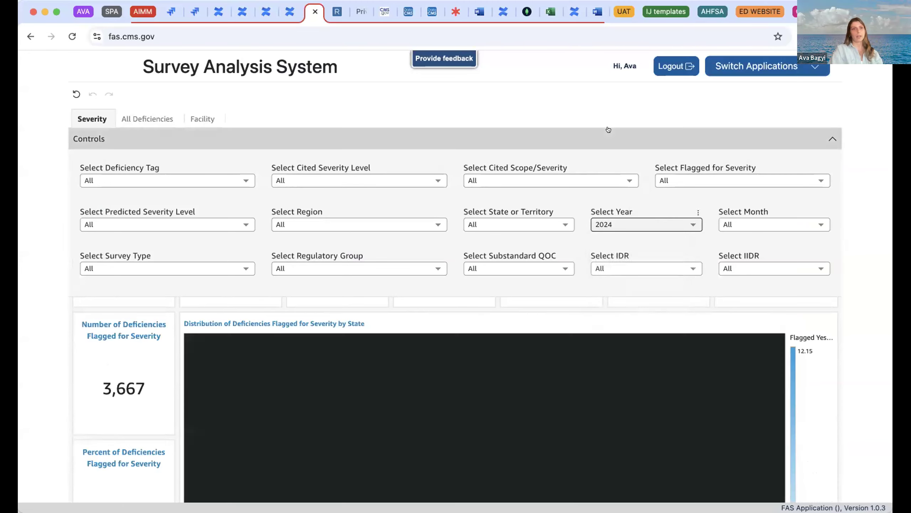
pyautogui.click(608, 130)
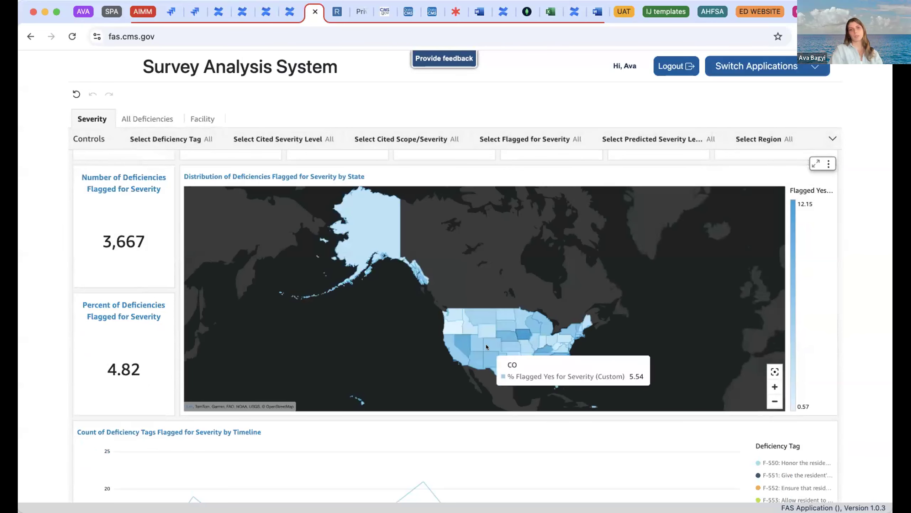
# - Enlarge the contiguous United States on the severity map and check the flagged percentages for Iowa and North Carolina
pyautogui.scroll(-2, 552, 374)
pyautogui.scroll(2, 552, 374)
pyautogui.scroll(4, 551, 374)
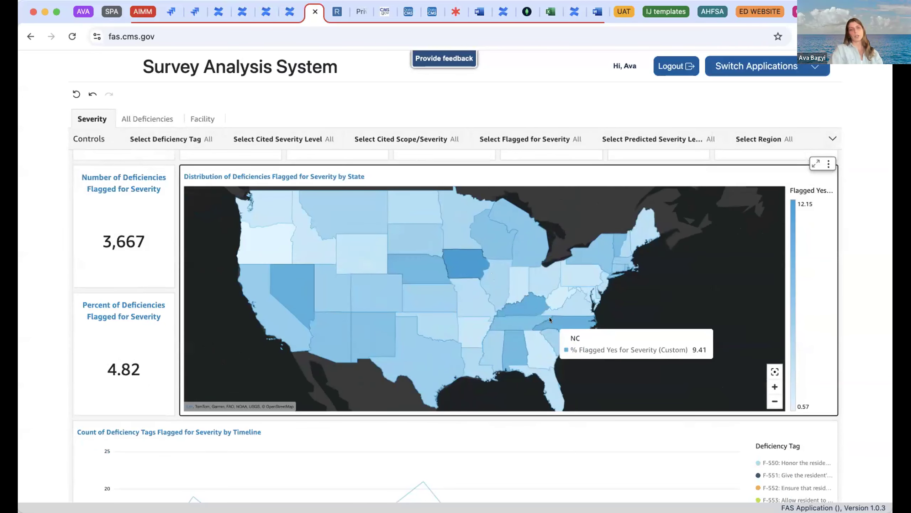
pyautogui.moveTo(457, 265)
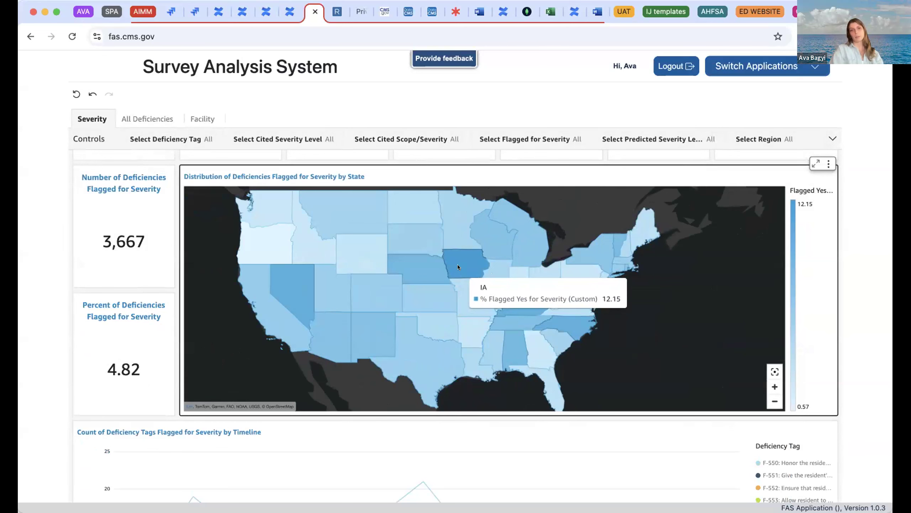
pyautogui.moveTo(561, 318)
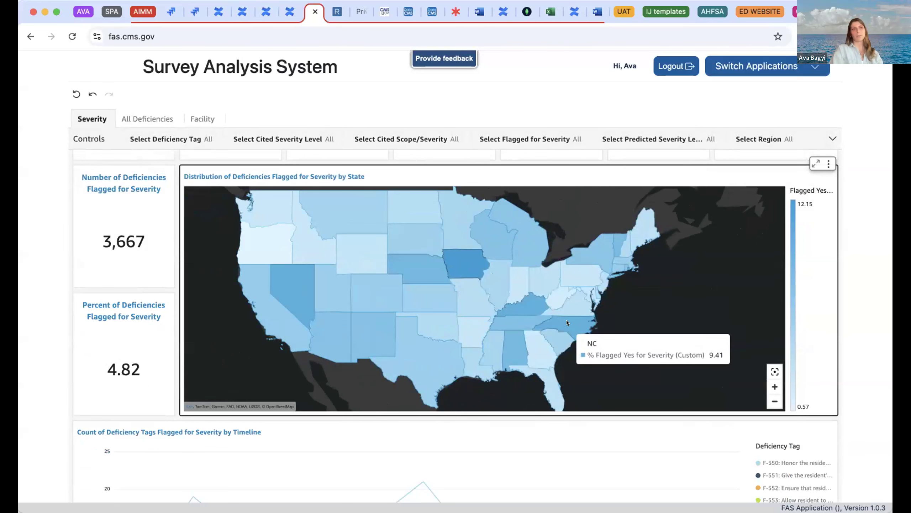
# - Examine the timeline chart of deficiency tags flagged for severity across the 2024 inspection months
pyautogui.scroll(-2, 846, 228)
pyautogui.scroll(-2, 846, 227)
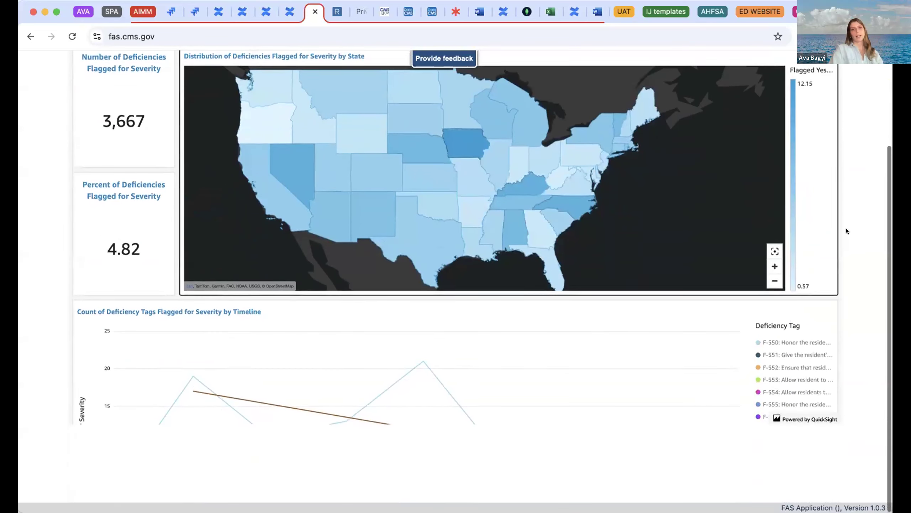
pyautogui.scroll(-3, 678, 311)
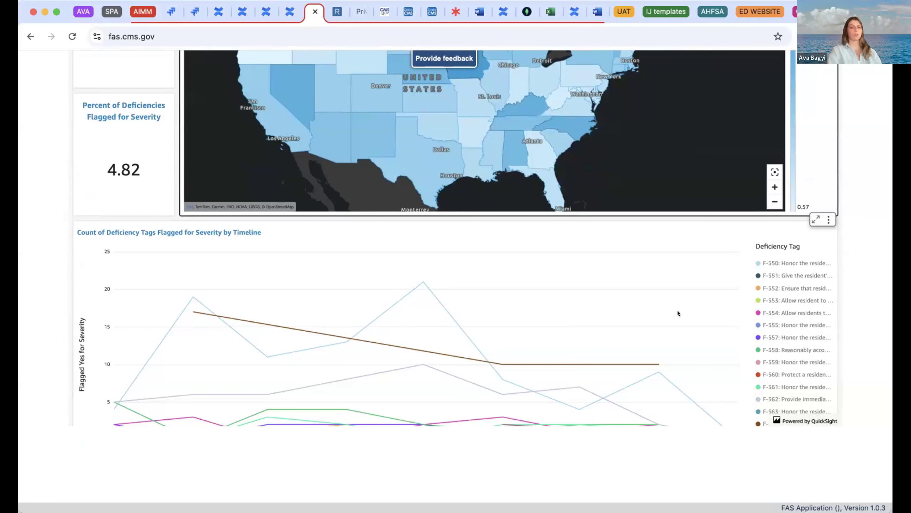
pyautogui.scroll(-5, 678, 311)
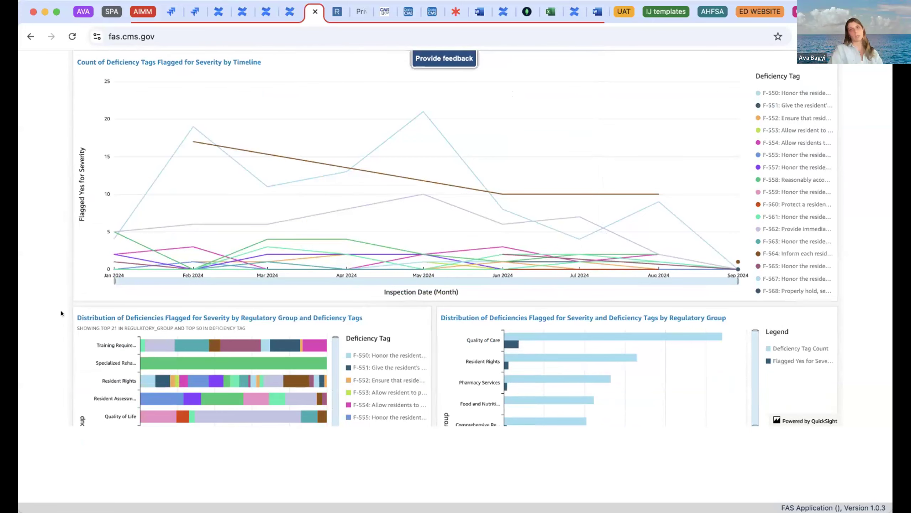
# - Examine the two regulatory group charts, checking the deficiency tag breakdown for Physician Services and the counts for Quality of Care
pyautogui.scroll(-5, 61, 313)
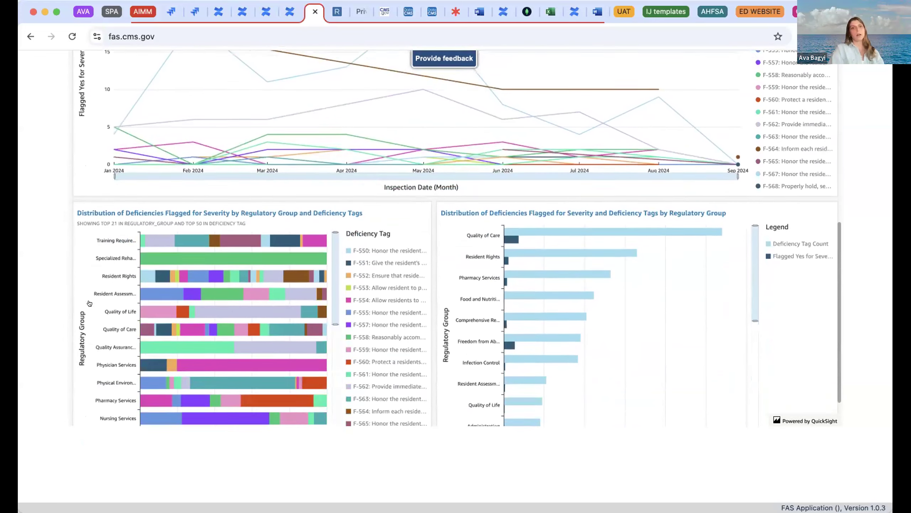
pyautogui.scroll(-3, 322, 270)
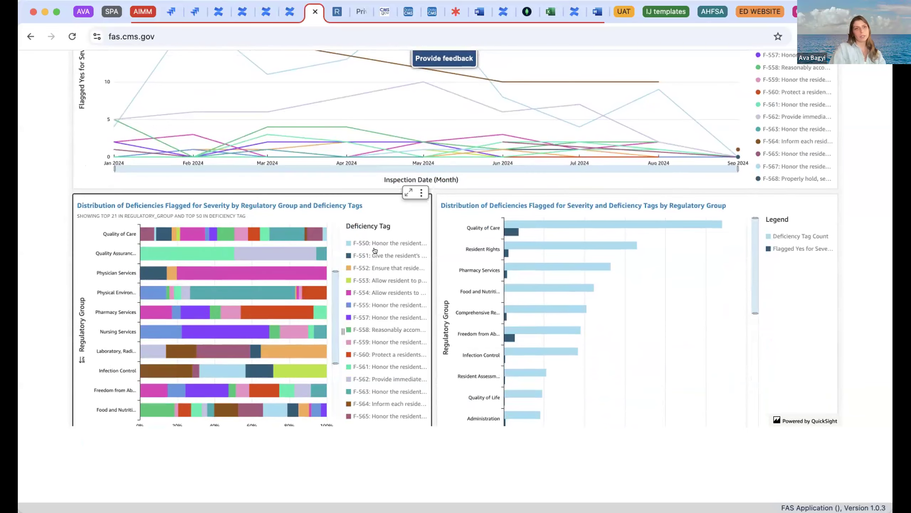
pyautogui.scroll(-2, 442, 230)
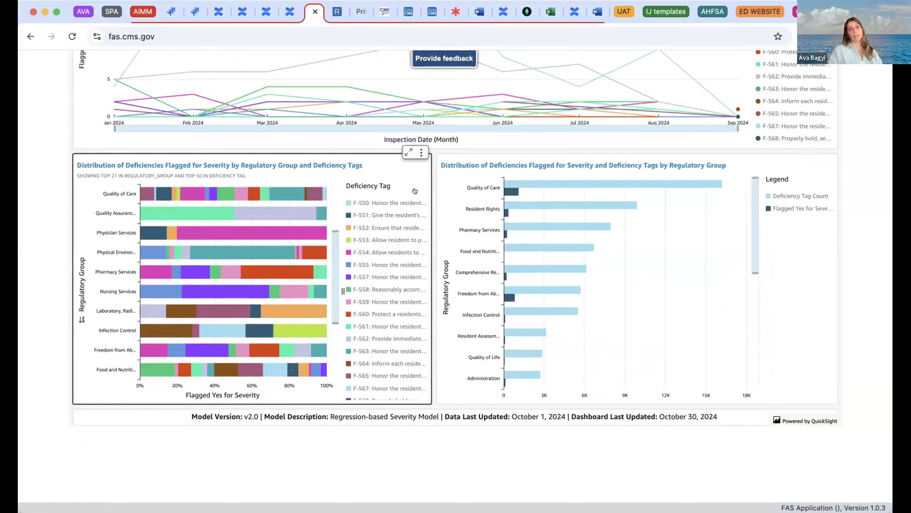
pyautogui.moveTo(227, 186)
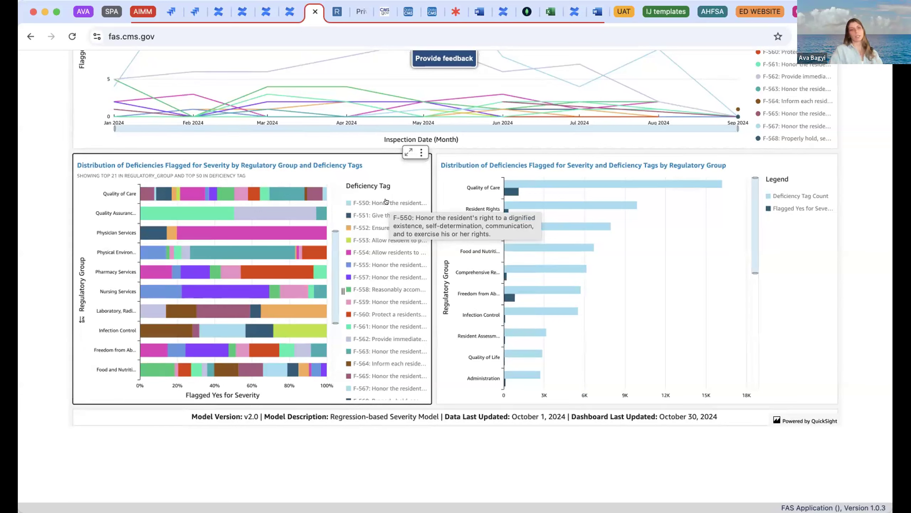
pyautogui.moveTo(256, 226)
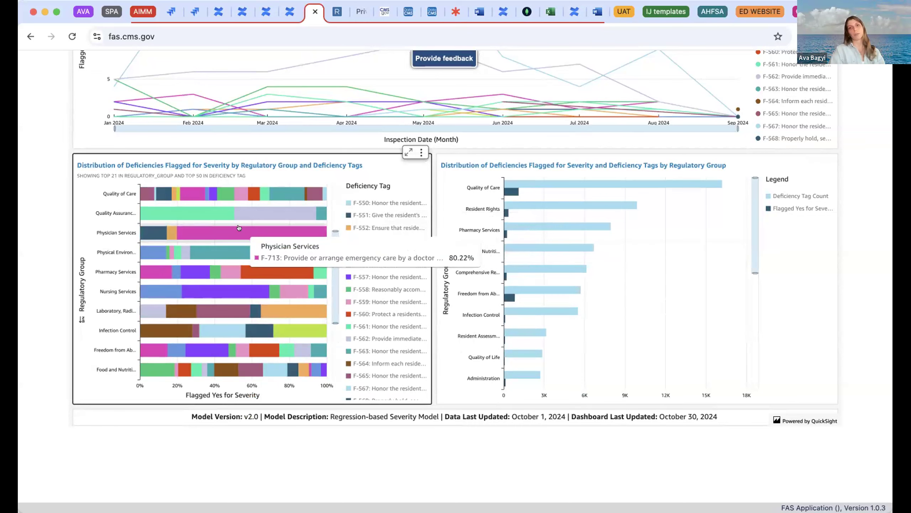
pyautogui.moveTo(609, 182)
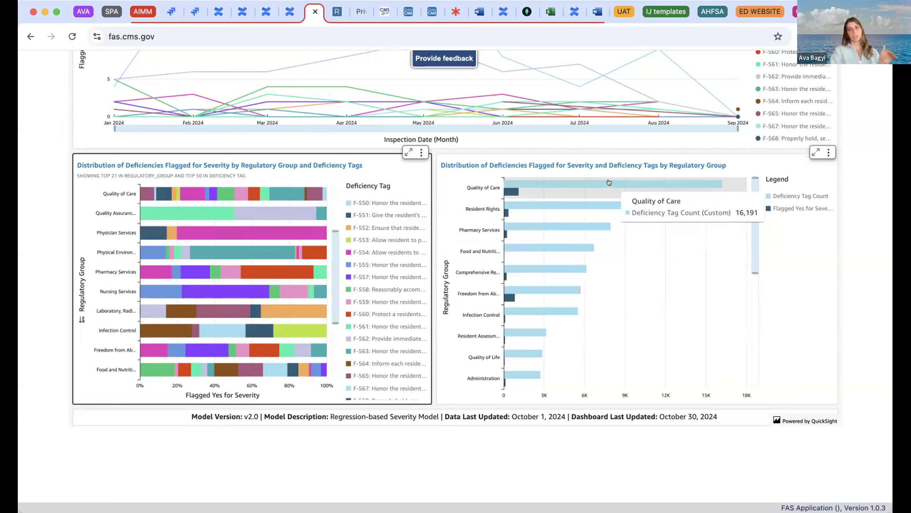
pyautogui.moveTo(509, 186)
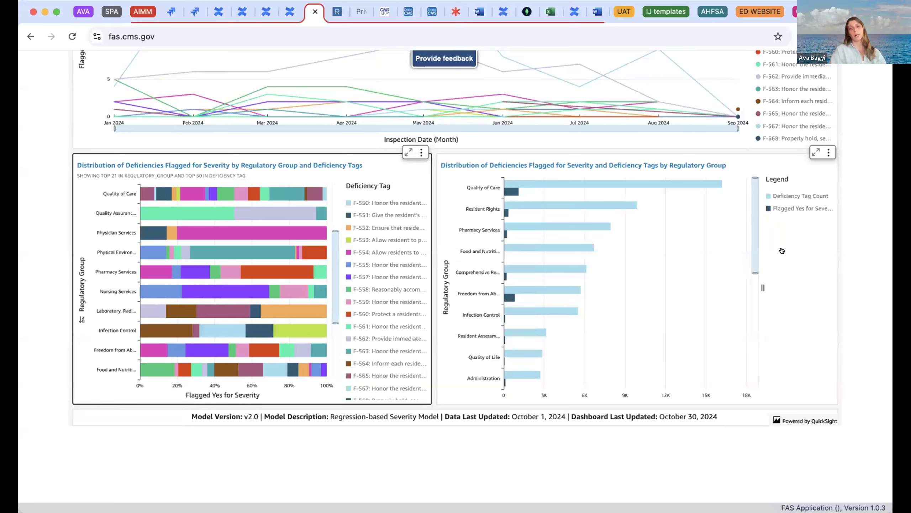
# - Open the All Deficiencies dashboard of the Survey Analysis System
pyautogui.scroll(7, 726, 167)
pyautogui.scroll(6, 878, 159)
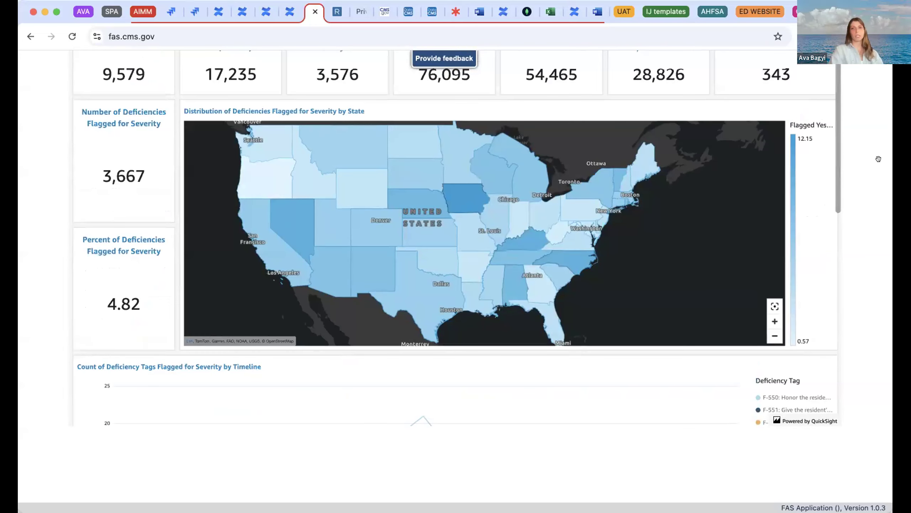
pyautogui.scroll(4, 878, 159)
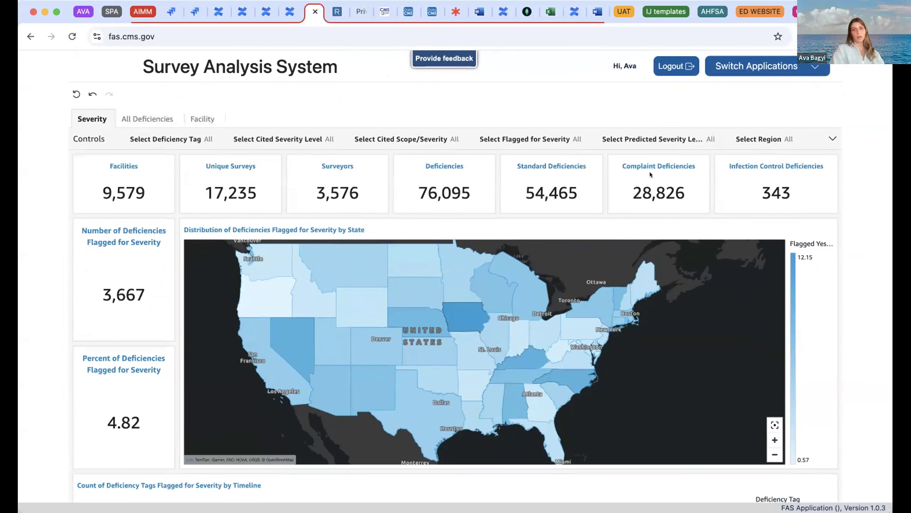
pyautogui.click(136, 118)
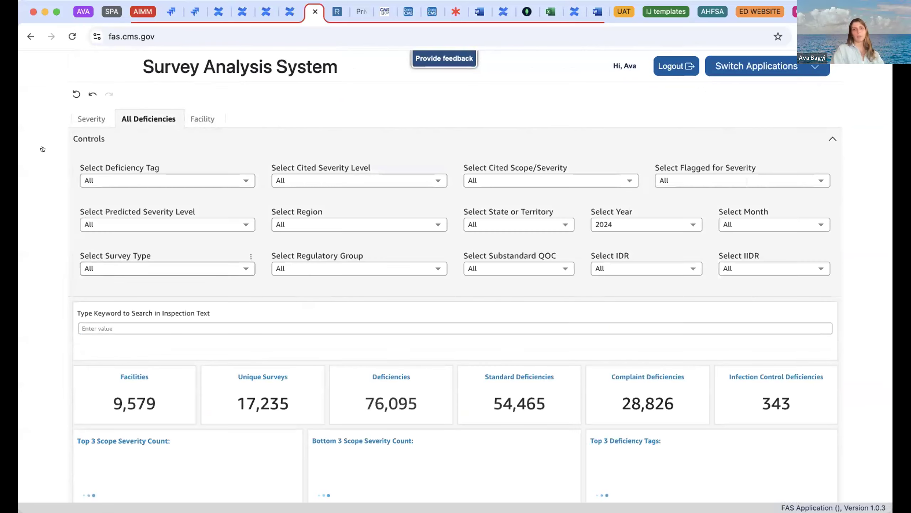
# - Examine the All Deficiencies summary counts, scope severity rankings, distribution charts and the columns of the deficiency table
pyautogui.scroll(-2, 43, 148)
pyautogui.scroll(-2, 42, 148)
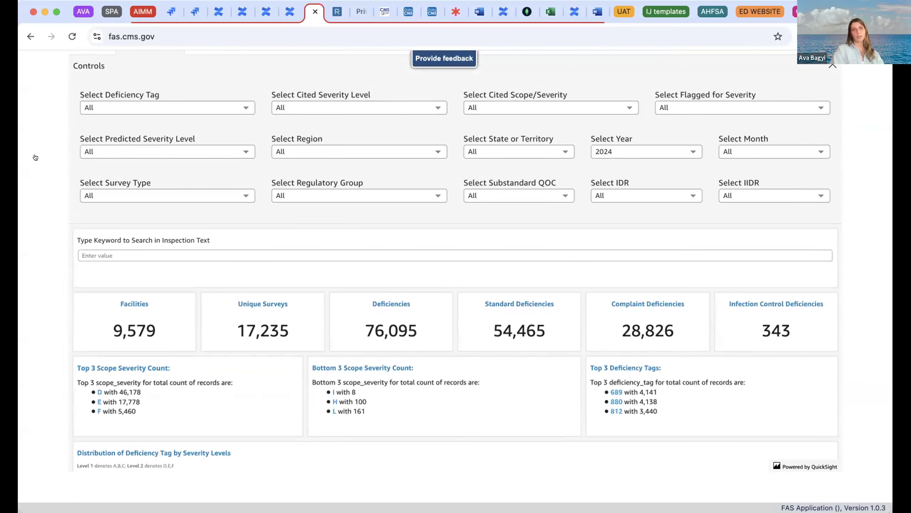
pyautogui.scroll(-3, 36, 157)
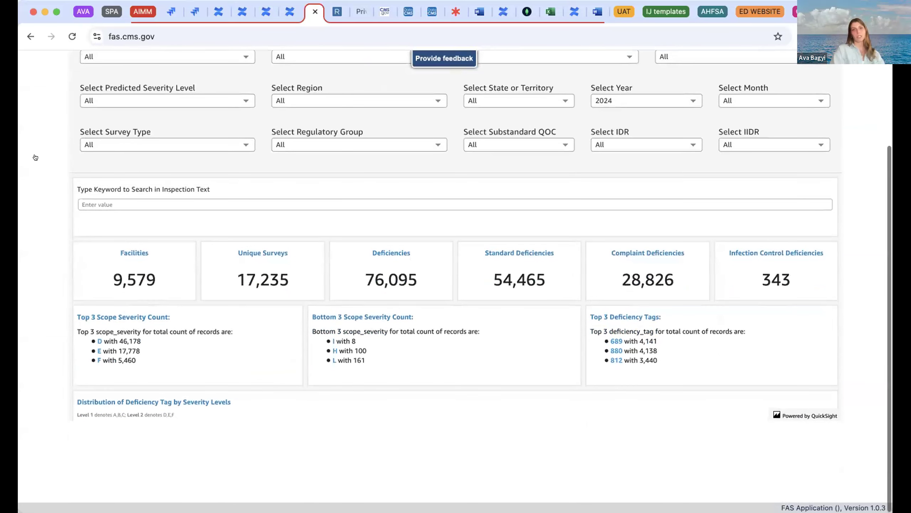
pyautogui.scroll(-5, 70, 242)
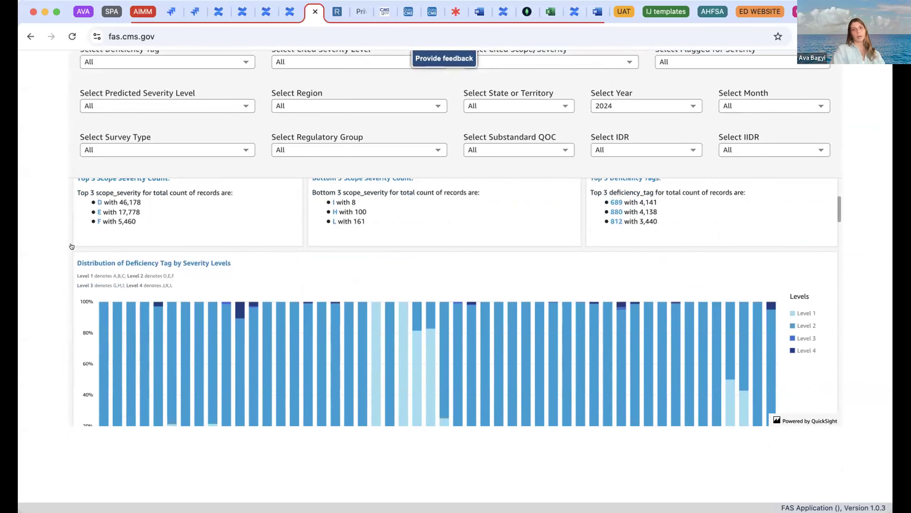
pyautogui.scroll(-10, 71, 246)
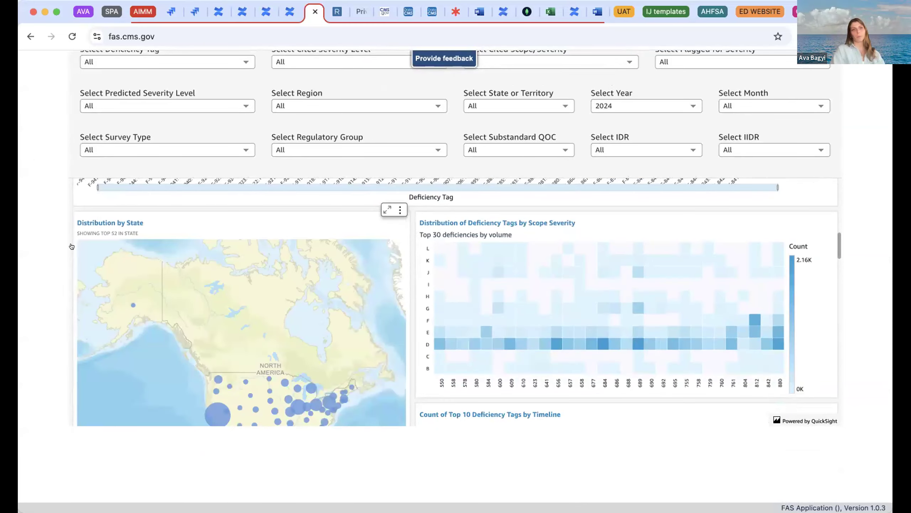
pyautogui.scroll(-6, 71, 247)
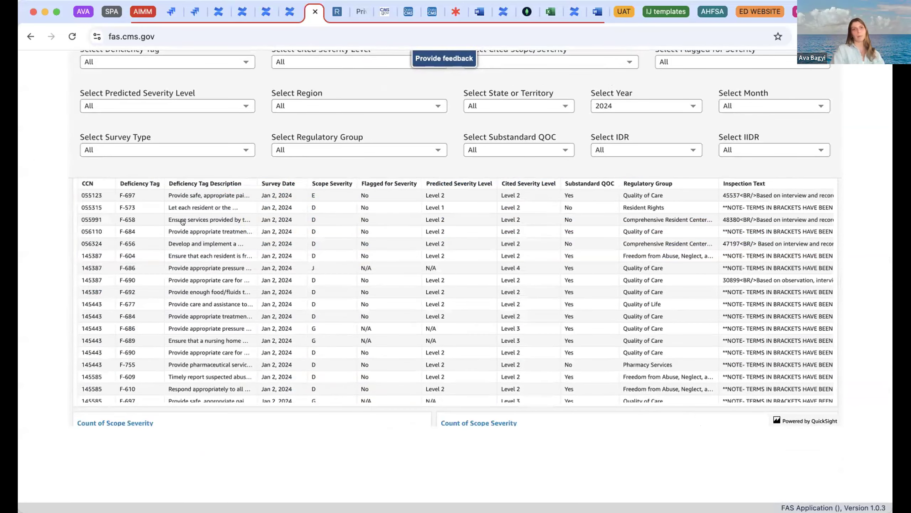
pyautogui.hscroll(3, 442, 248)
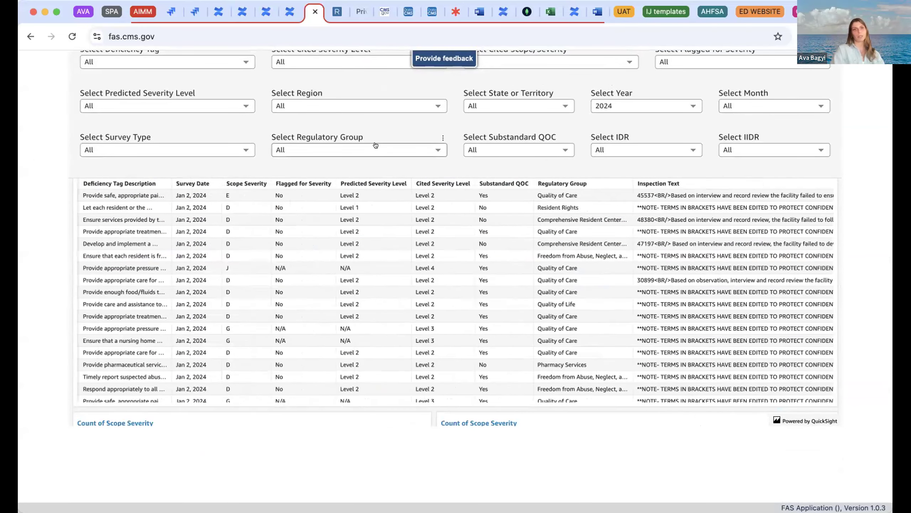
# - Filter the All Deficiencies dashboard to the Quality of Care regulatory group only
pyautogui.click(375, 148)
pyautogui.click(274, 184)
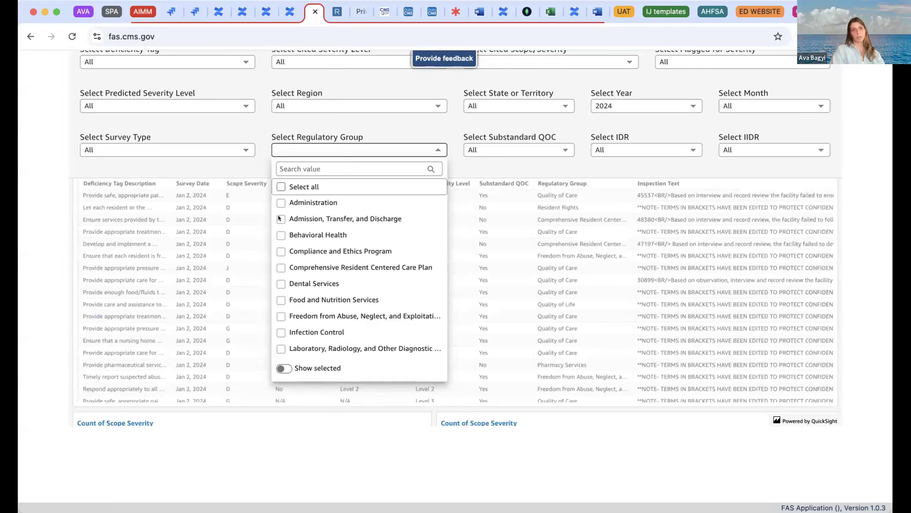
pyautogui.scroll(-4, 285, 309)
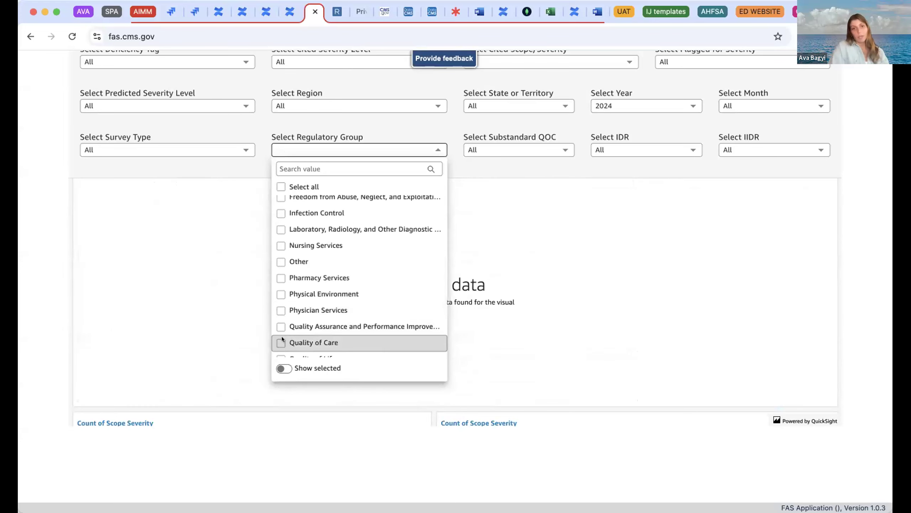
pyautogui.click(283, 339)
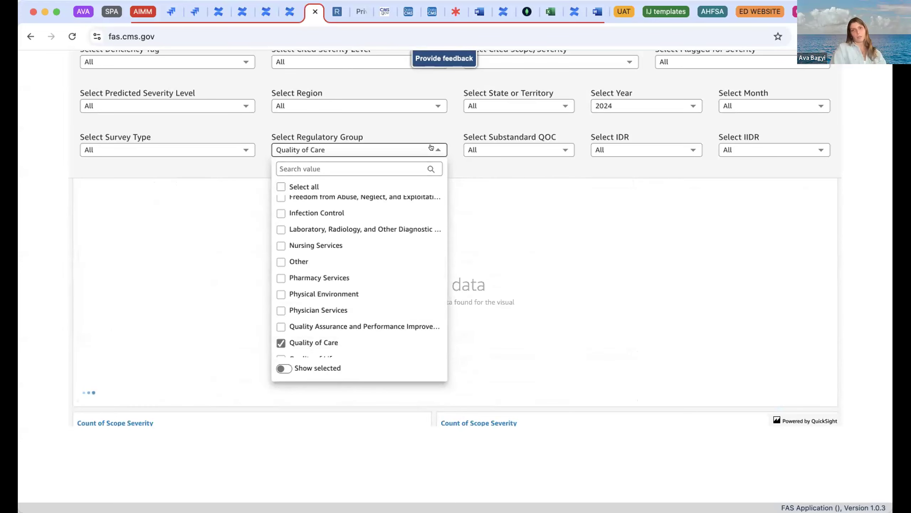
pyautogui.click(430, 144)
# - Restrict the All Deficiencies dashboard to region 04-Atlanta and collapse the filter controls
pyautogui.scroll(3, 430, 144)
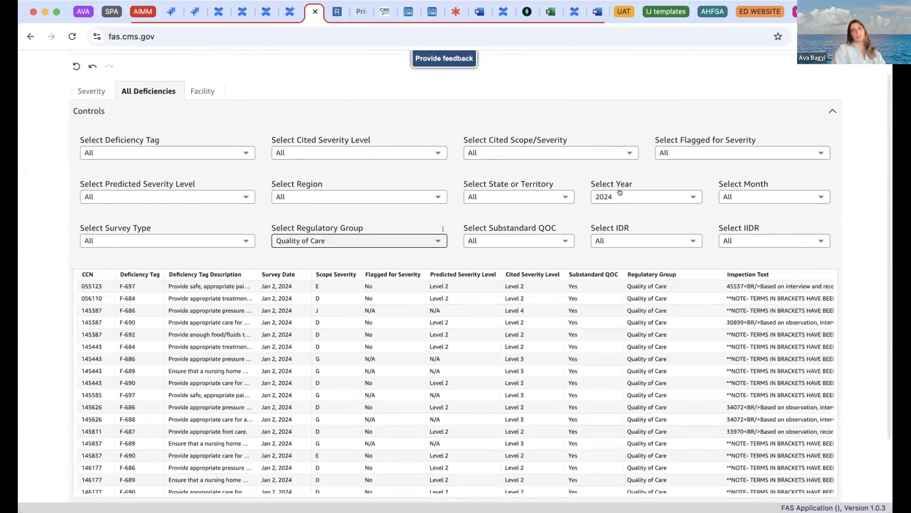
pyautogui.click(394, 197)
pyautogui.click(299, 233)
pyautogui.click(307, 298)
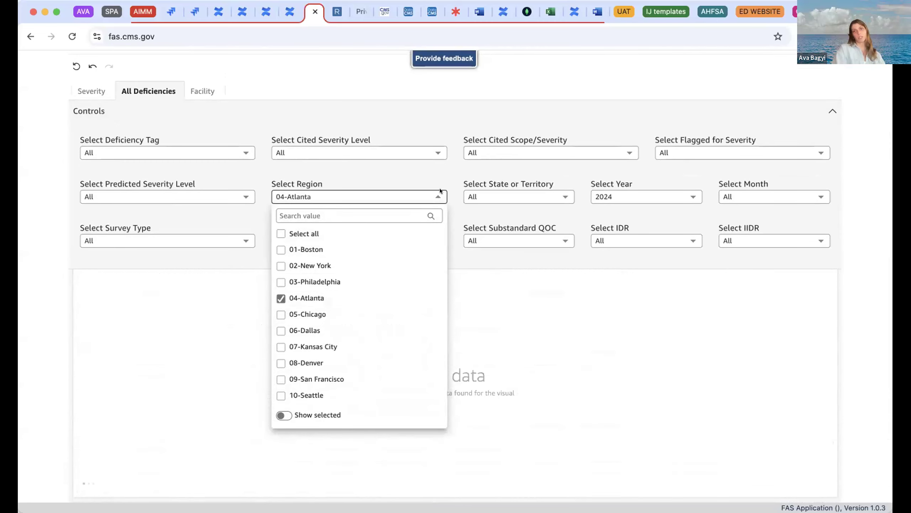
pyautogui.click(441, 190)
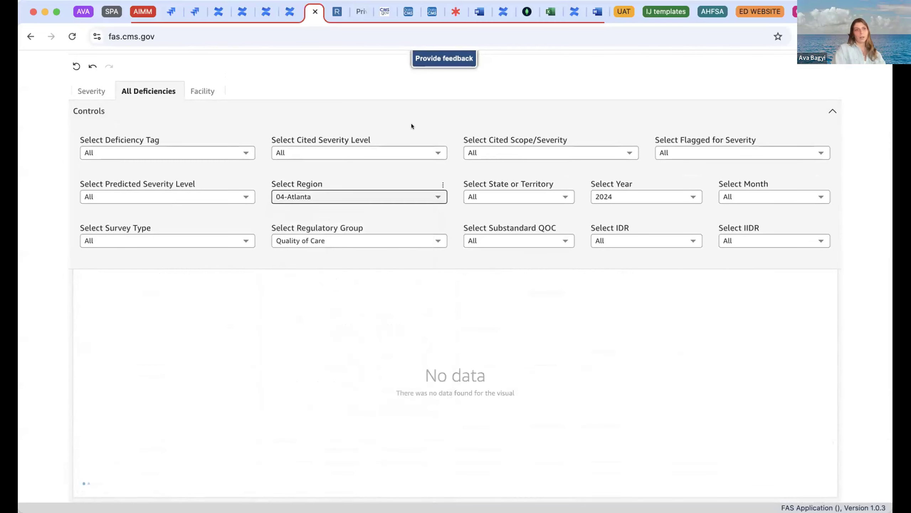
pyautogui.click(405, 115)
# - Examine the filtered state distribution map, the scope severity heat map and the first rows of the Deficiency Table
pyautogui.scroll(-10, 267, 214)
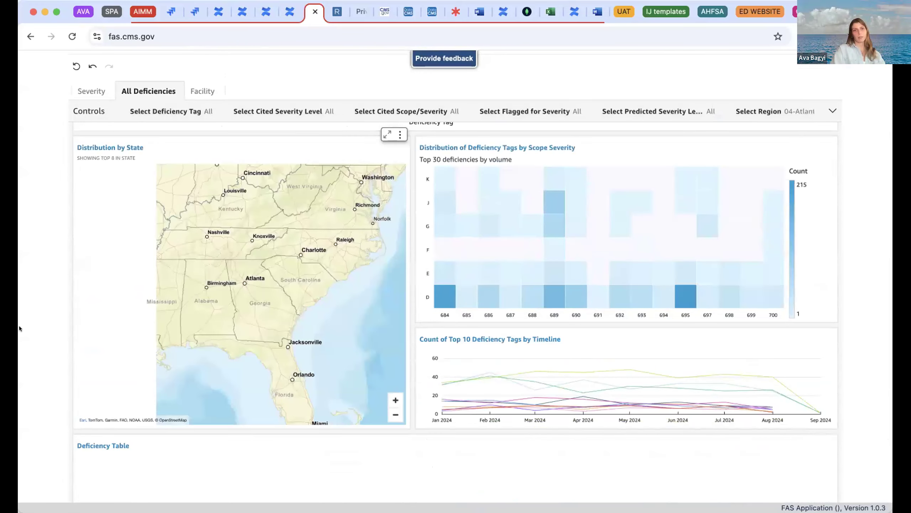
pyautogui.scroll(-3, 36, 323)
pyautogui.scroll(-3, 181, 324)
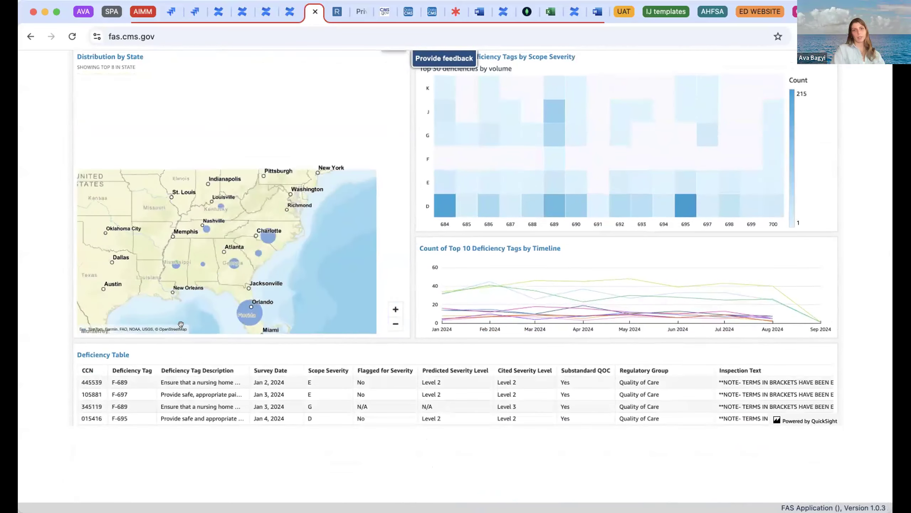
pyautogui.scroll(-5, 257, 341)
pyautogui.scroll(1, 257, 341)
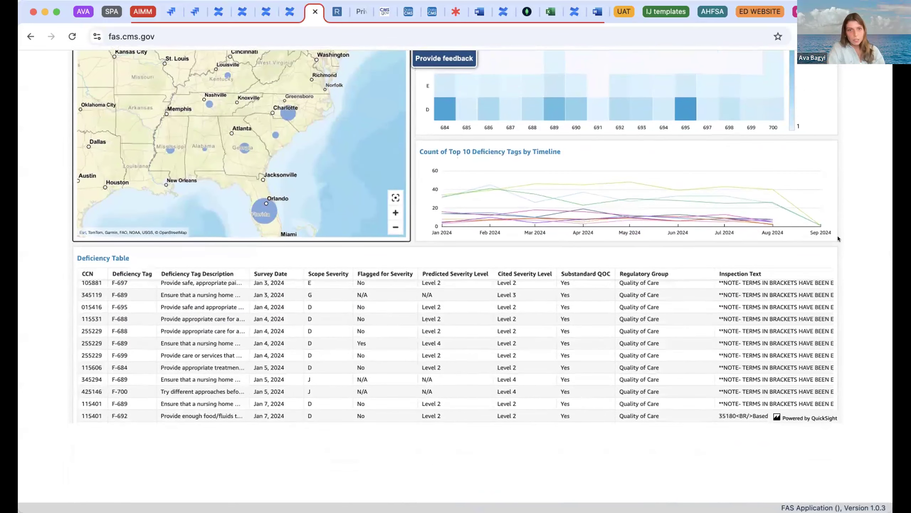
pyautogui.scroll(-2, 836, 244)
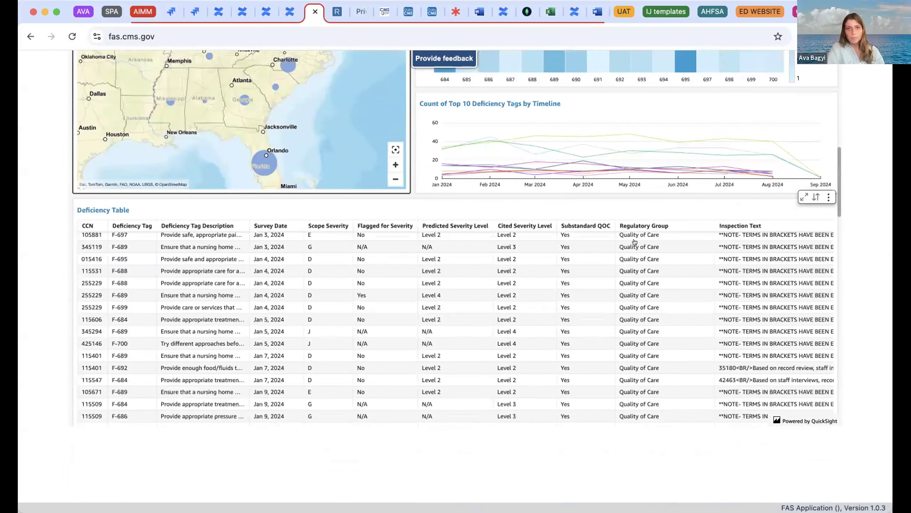
# - Review the Deficiency Table's inspection text, survey type, Standard Link and Complaint Link columns, and return to its first columns
pyautogui.scroll(-1, 633, 245)
pyautogui.hscroll(2, 630, 252)
pyautogui.hscroll(5, 629, 256)
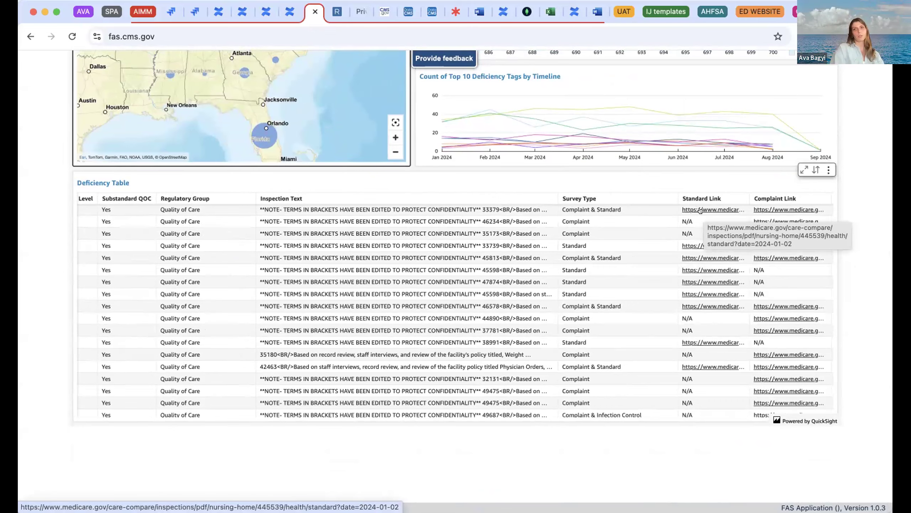
pyautogui.hscroll(-3, 472, 334)
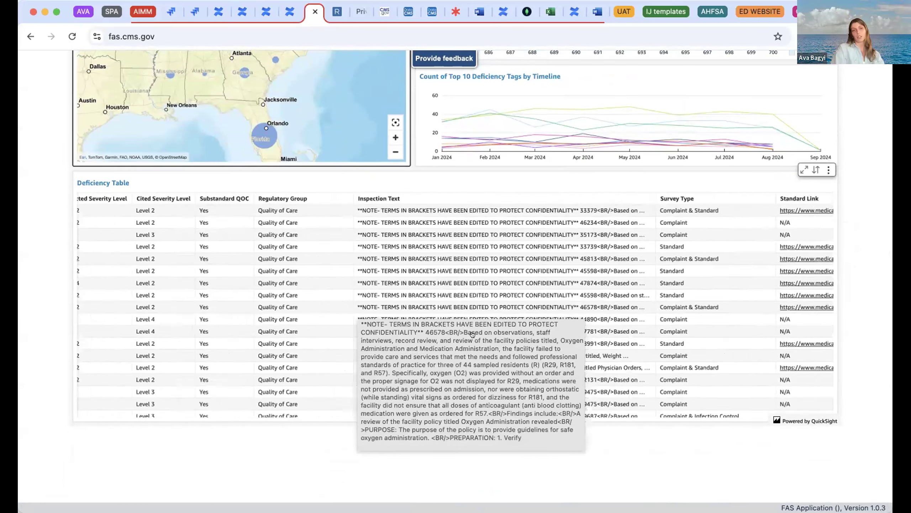
pyautogui.hscroll(-5, 350, 311)
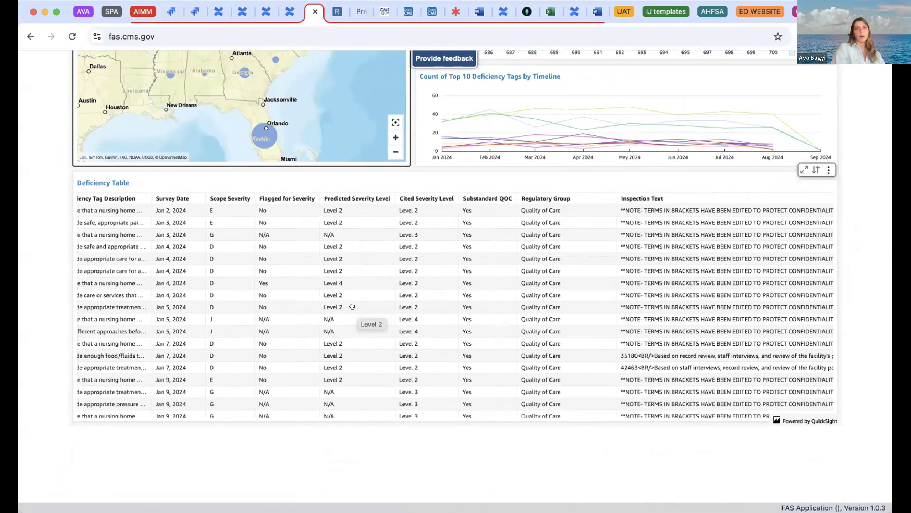
pyautogui.hscroll(-3, 352, 306)
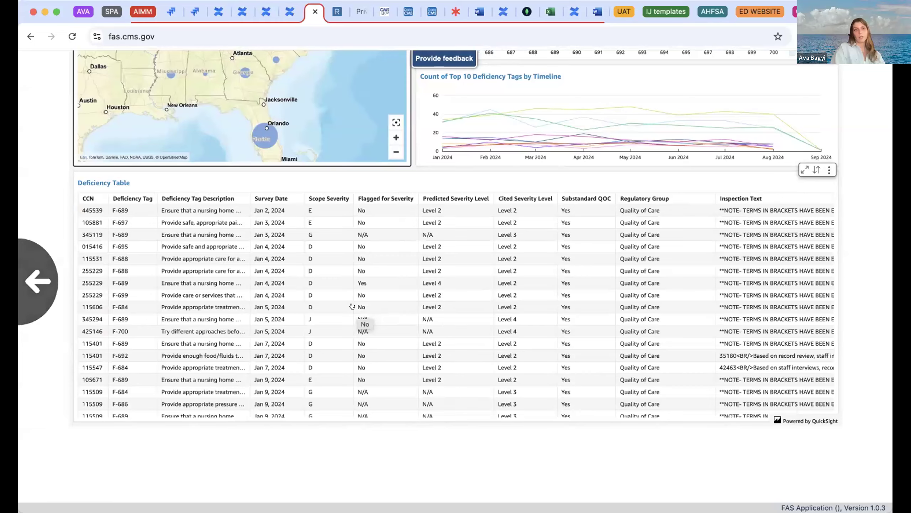
# - Find a deficiency flagged Yes for severity in the table and compare its predicted and cited levels, inspection text and survey type
pyautogui.scroll(-6, 352, 306)
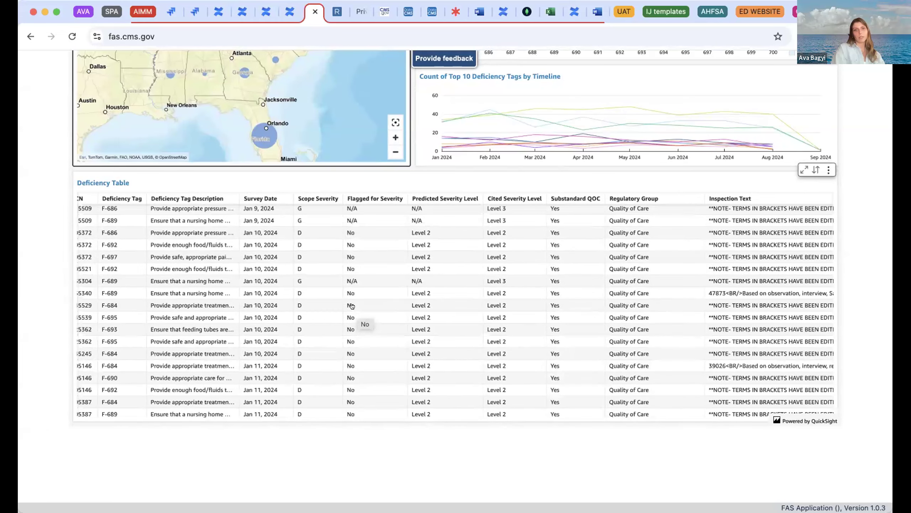
pyautogui.scroll(-8, 352, 306)
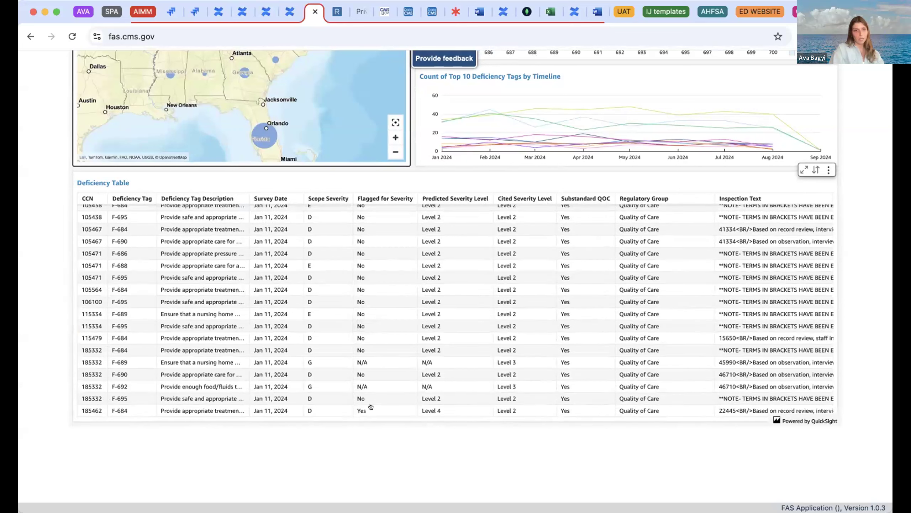
pyautogui.scroll(-2, 371, 407)
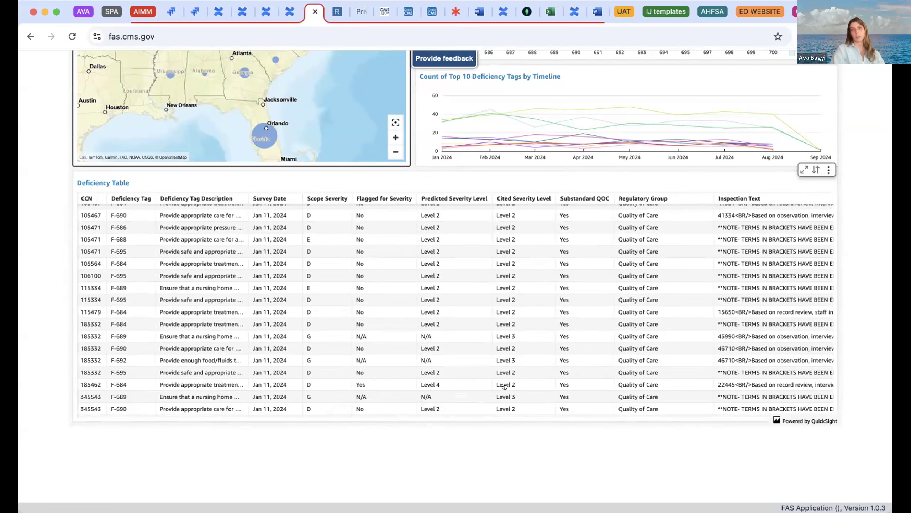
pyautogui.hscroll(1, 504, 386)
pyautogui.hscroll(5, 505, 386)
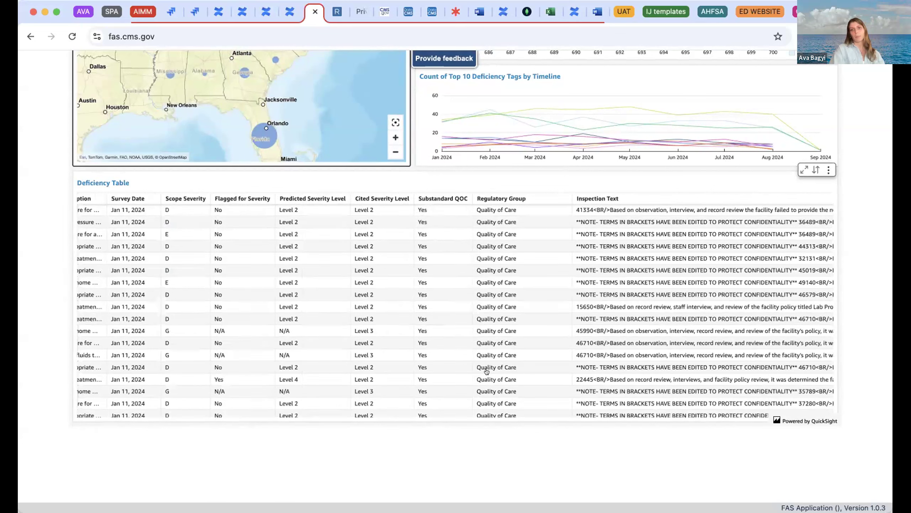
pyautogui.hscroll(4, 620, 386)
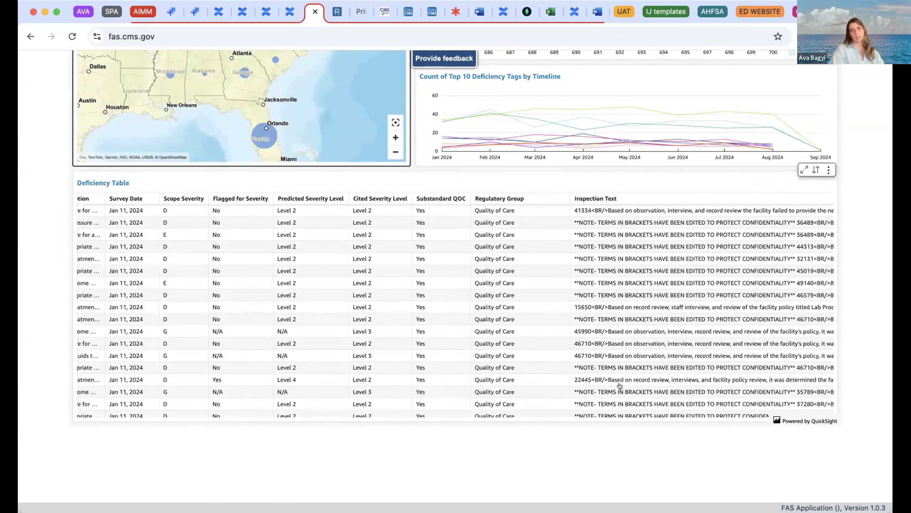
pyautogui.hscroll(4, 620, 386)
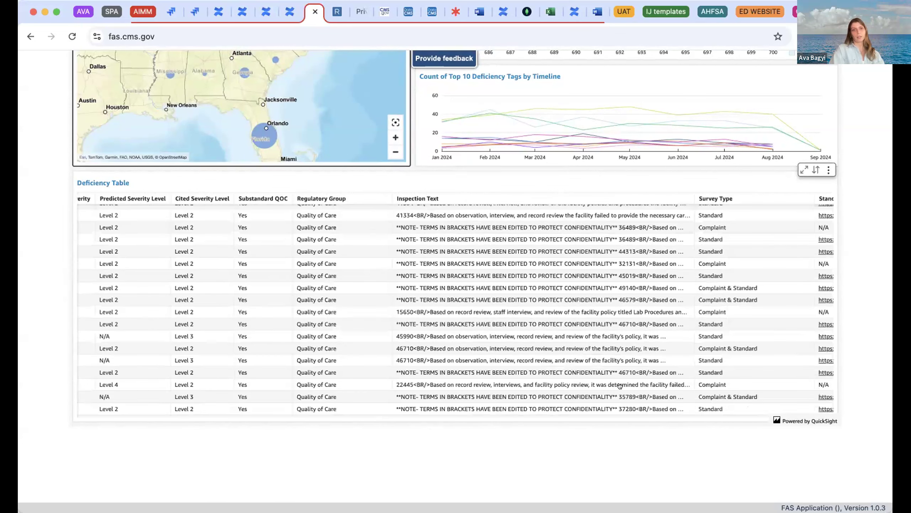
pyautogui.hscroll(2, 754, 343)
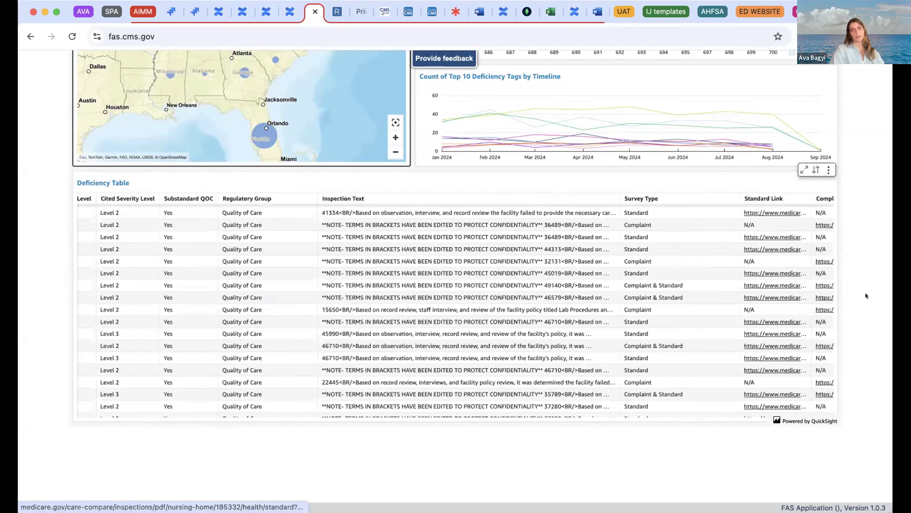
# - Check the monthly counts on the Top 10 Deficiency Tags timeline chart, including July 2024
pyautogui.scroll(1, 873, 288)
pyautogui.scroll(2, 873, 289)
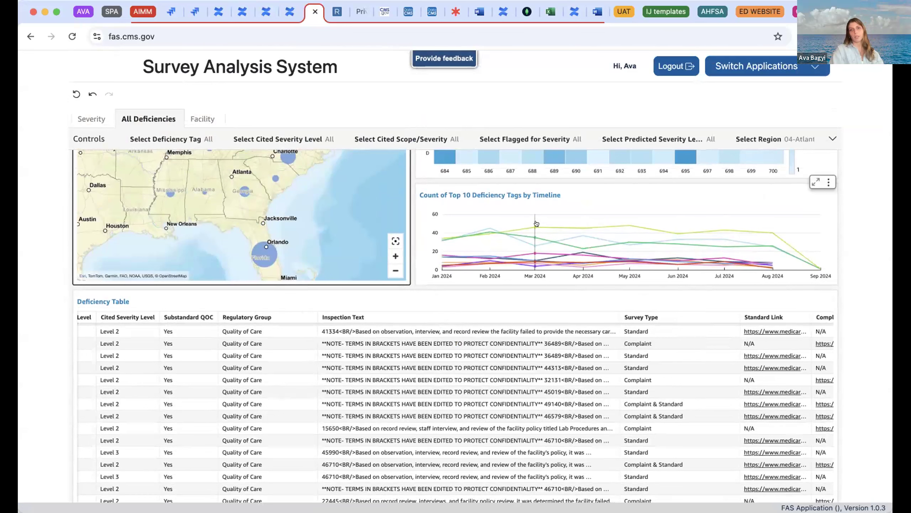
pyautogui.moveTo(624, 225)
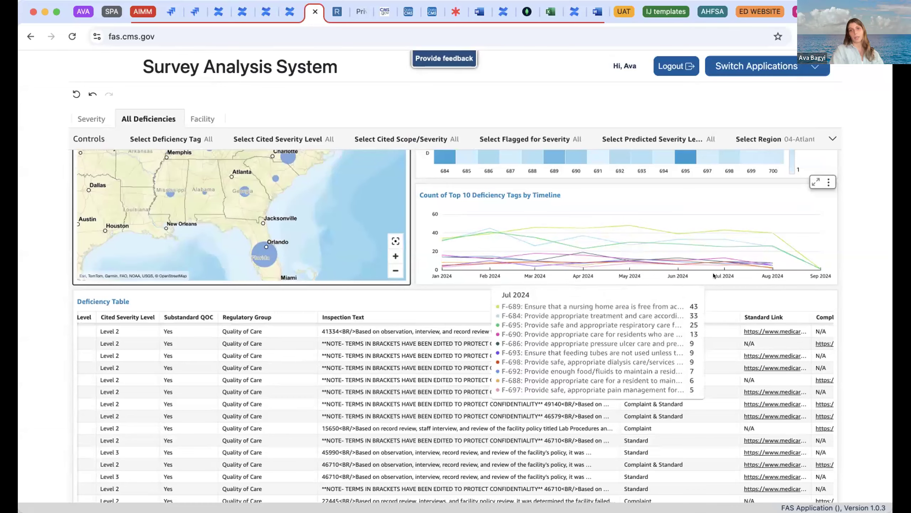
# - Open the Facility dashboard of the Survey Analysis System
pyautogui.scroll(1, 698, 265)
pyautogui.scroll(10, 699, 264)
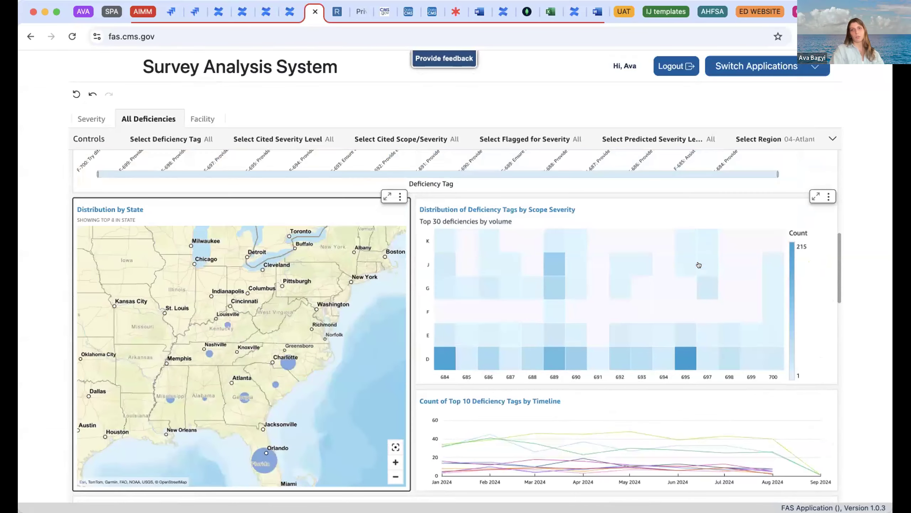
pyautogui.scroll(10, 699, 265)
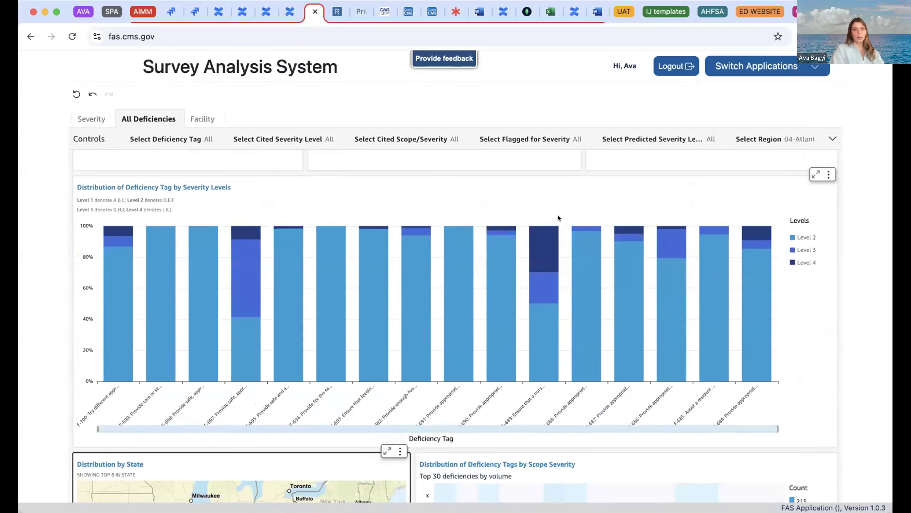
pyautogui.click(203, 119)
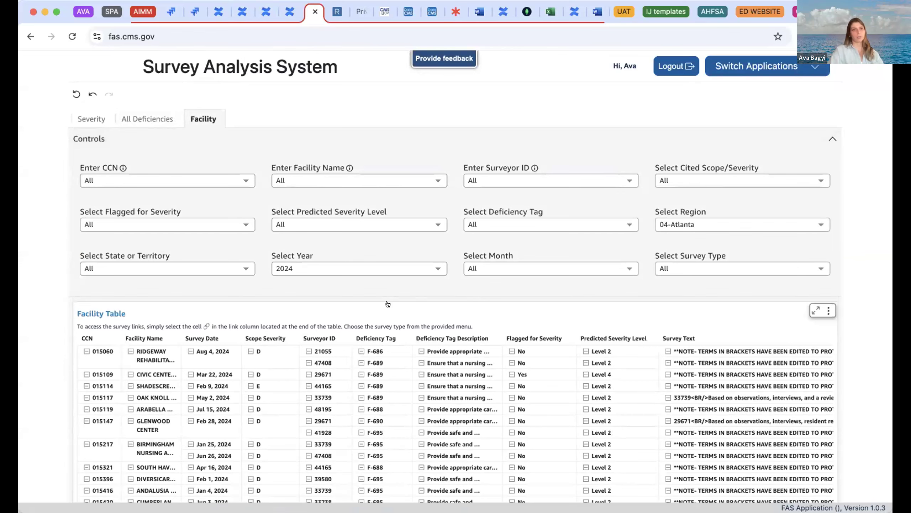
# - Filter the Facility Table to records with Flagged for Severity set to Yes only
pyautogui.scroll(-1, 388, 304)
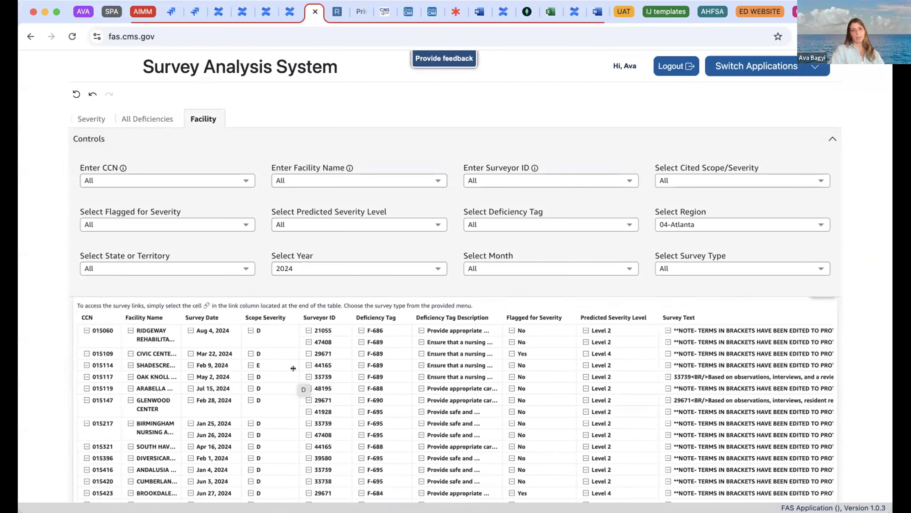
pyautogui.scroll(1, 293, 369)
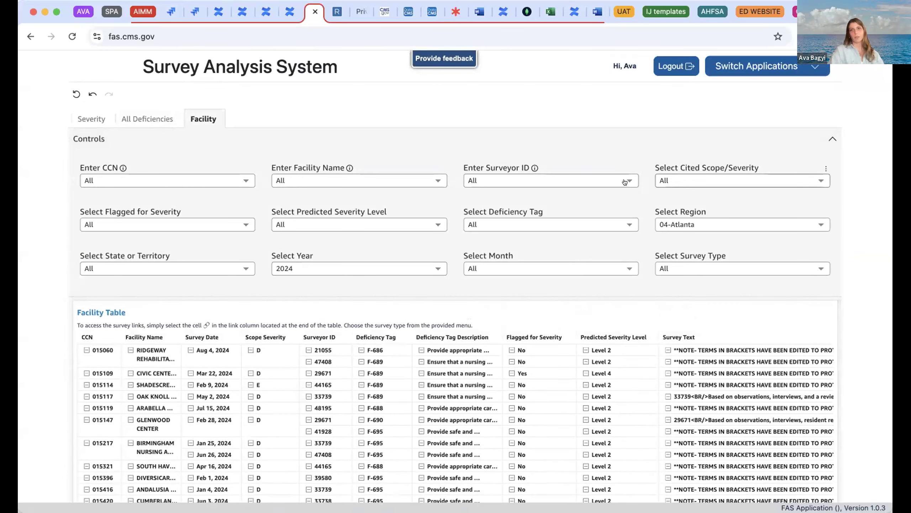
pyautogui.click(668, 181)
pyautogui.click(671, 183)
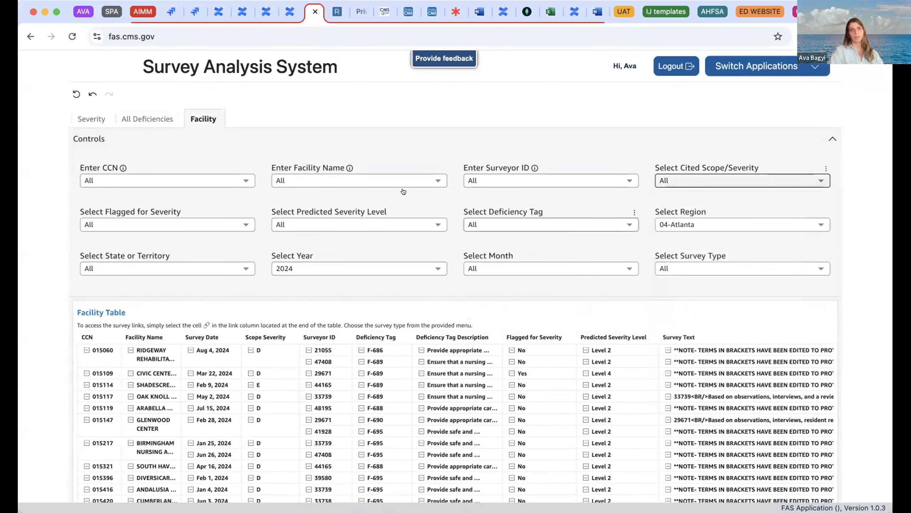
pyautogui.click(194, 224)
pyautogui.click(89, 261)
pyautogui.click(89, 309)
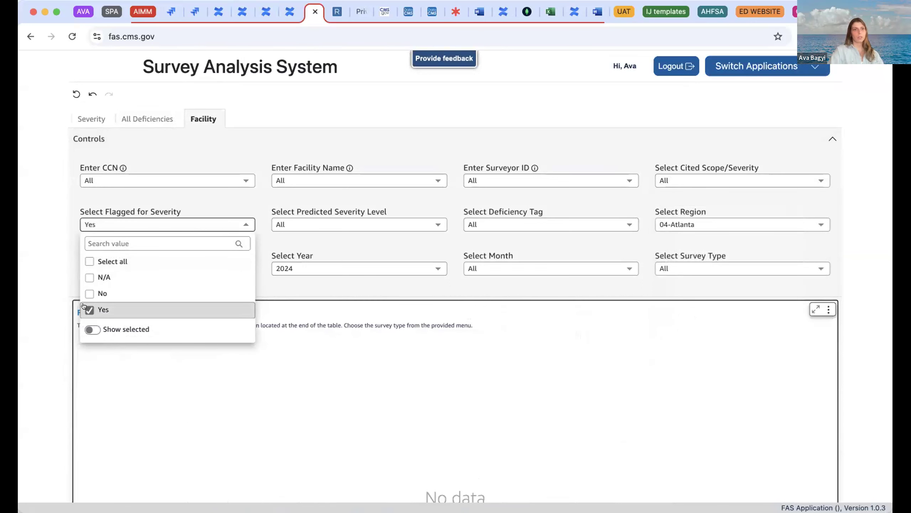
pyautogui.click(644, 139)
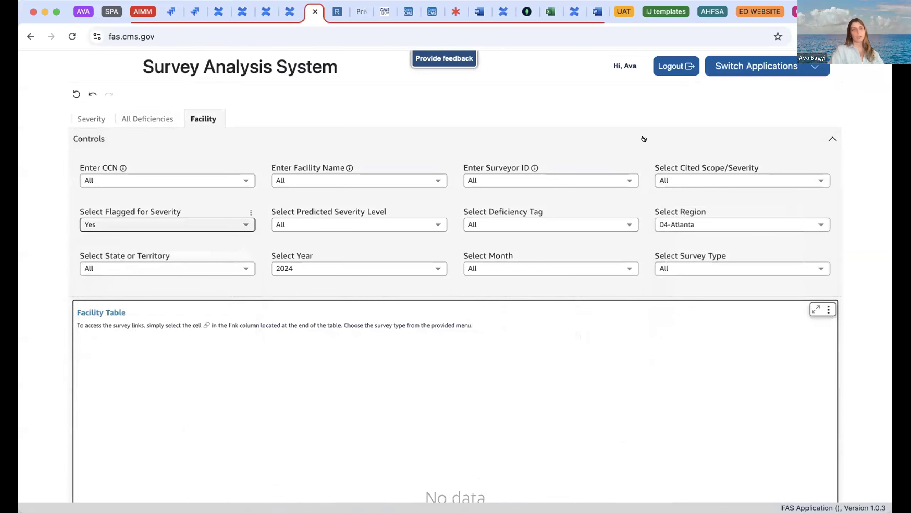
# - Collapse the filter controls and look through the flagged facilities and their predicted severity levels in the Facility Table
pyautogui.click(728, 147)
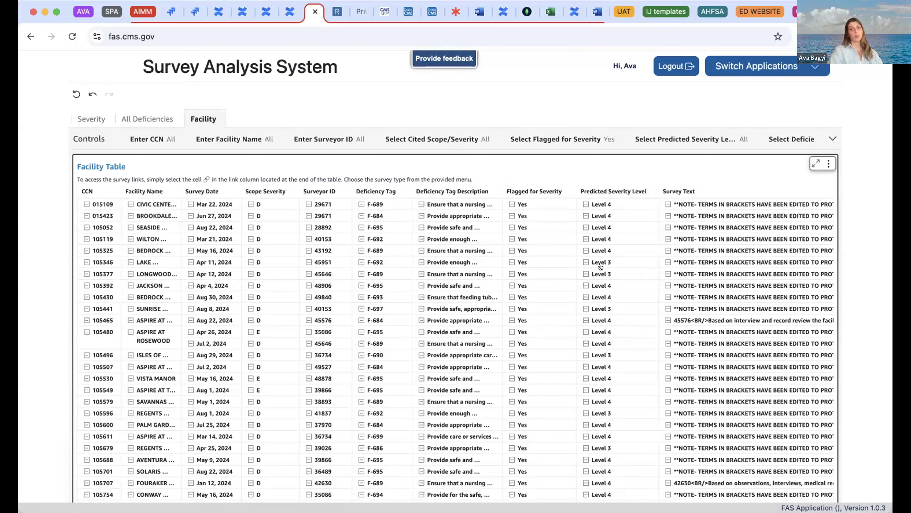
pyautogui.scroll(-3, 600, 266)
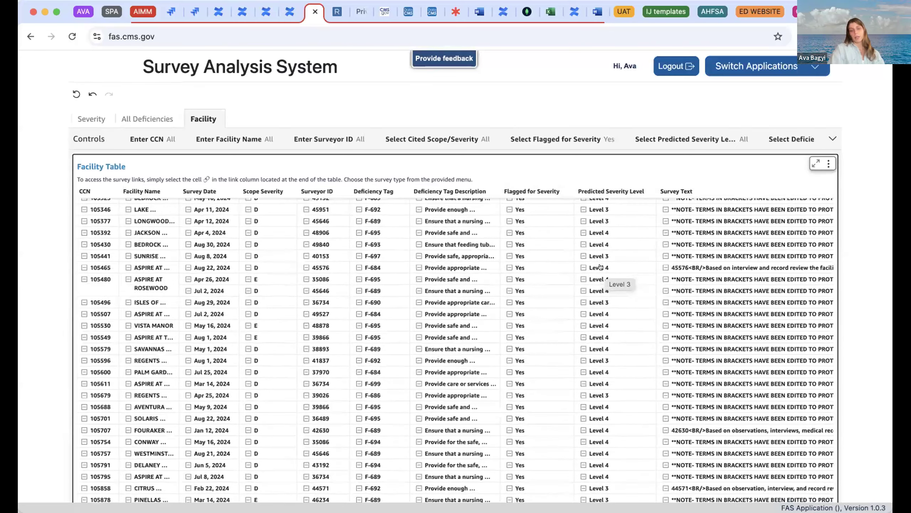
pyautogui.scroll(3, 600, 266)
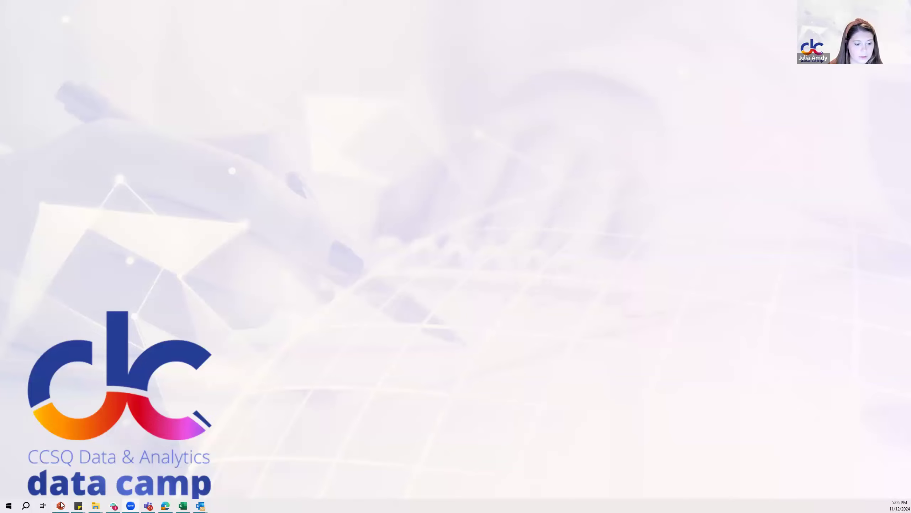
# - Switch to the Data Camp presentation in PowerPoint and start the slide show from the current Tomorrow's Agenda slide
pyautogui.click(61, 505)
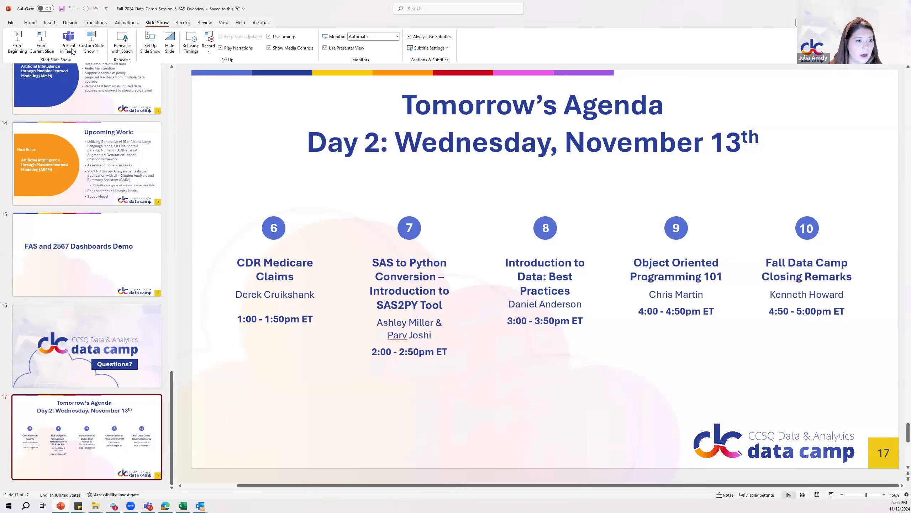
pyautogui.click(43, 34)
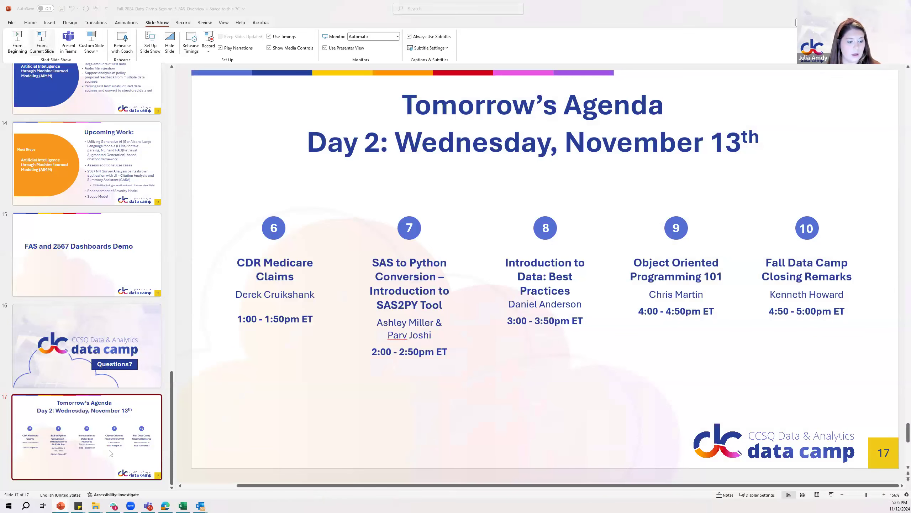